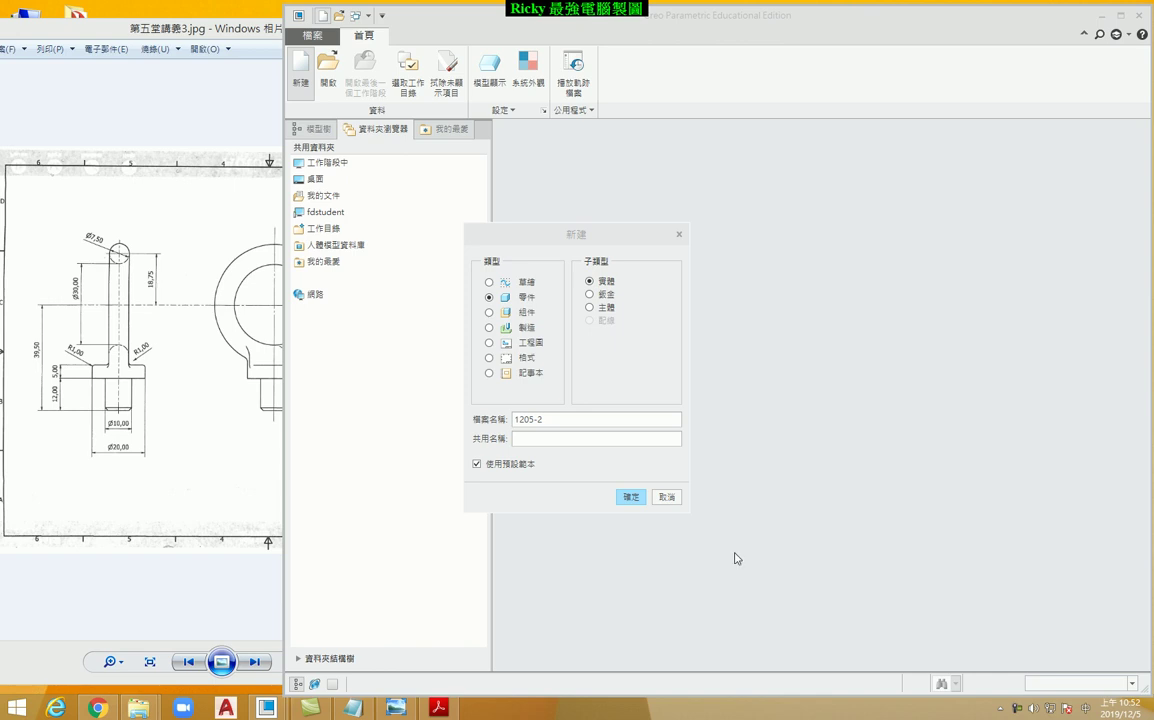
# Create solid part 1205-2 with datum planes shown, and start a revolve
pyautogui.click(190, 385)
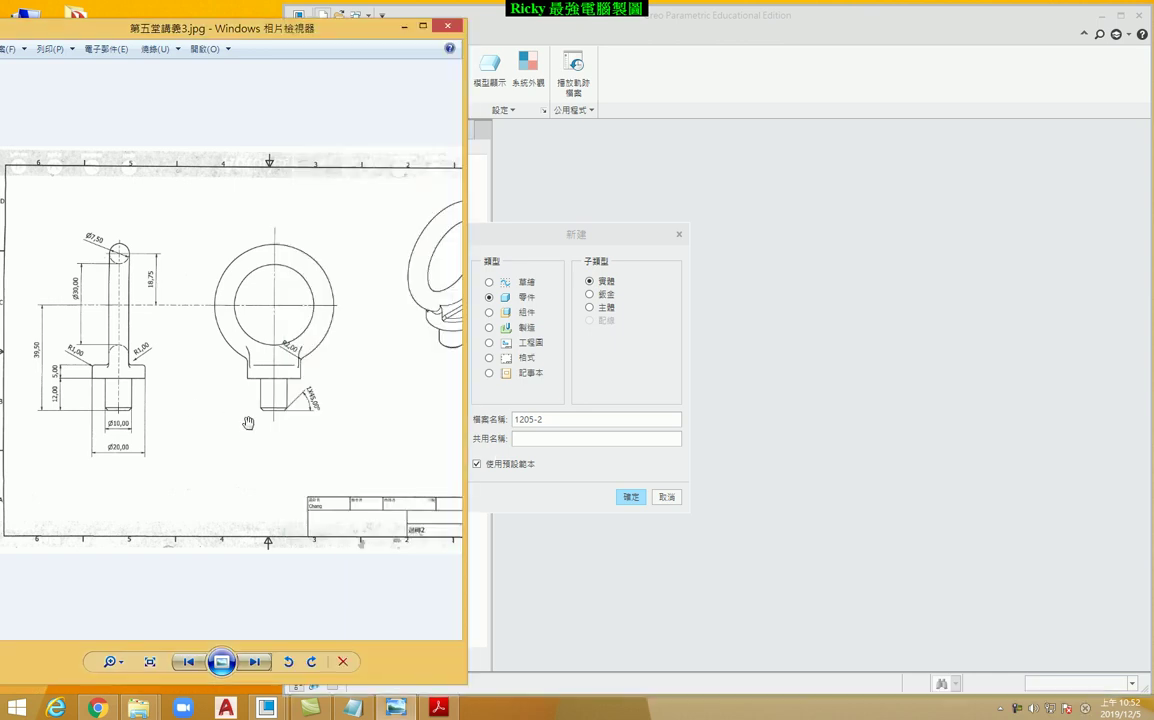
pyautogui.moveTo(278, 404); pyautogui.dragTo(208, 360)
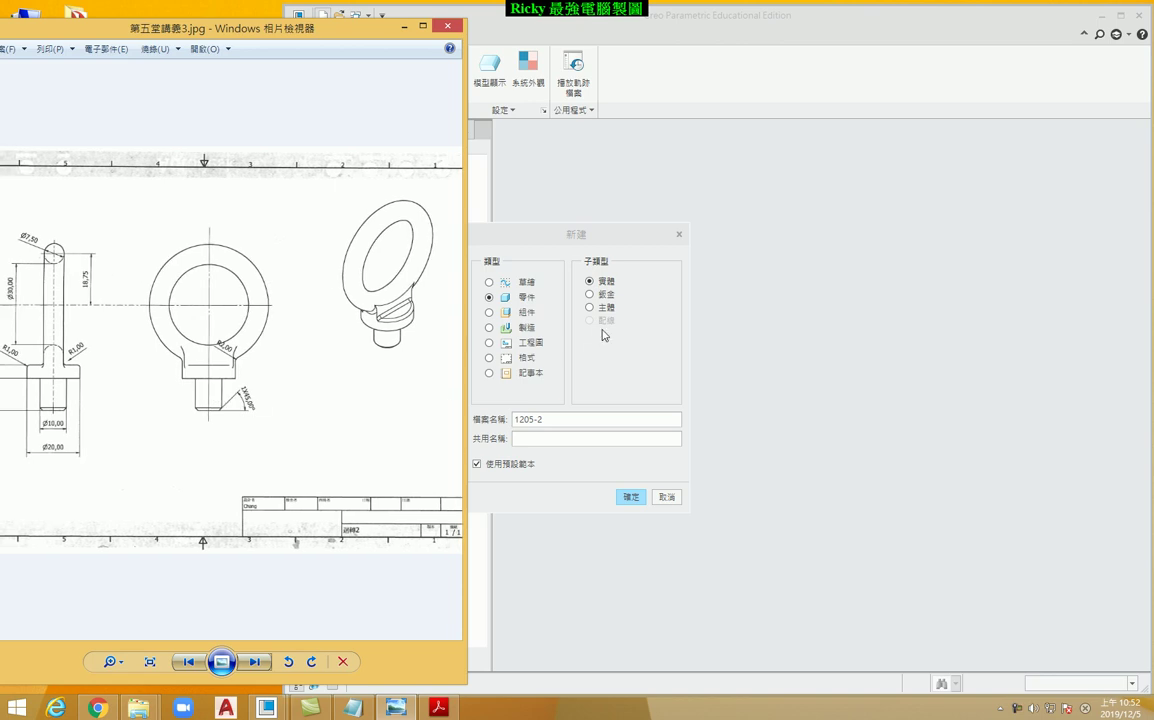
pyautogui.click(631, 498)
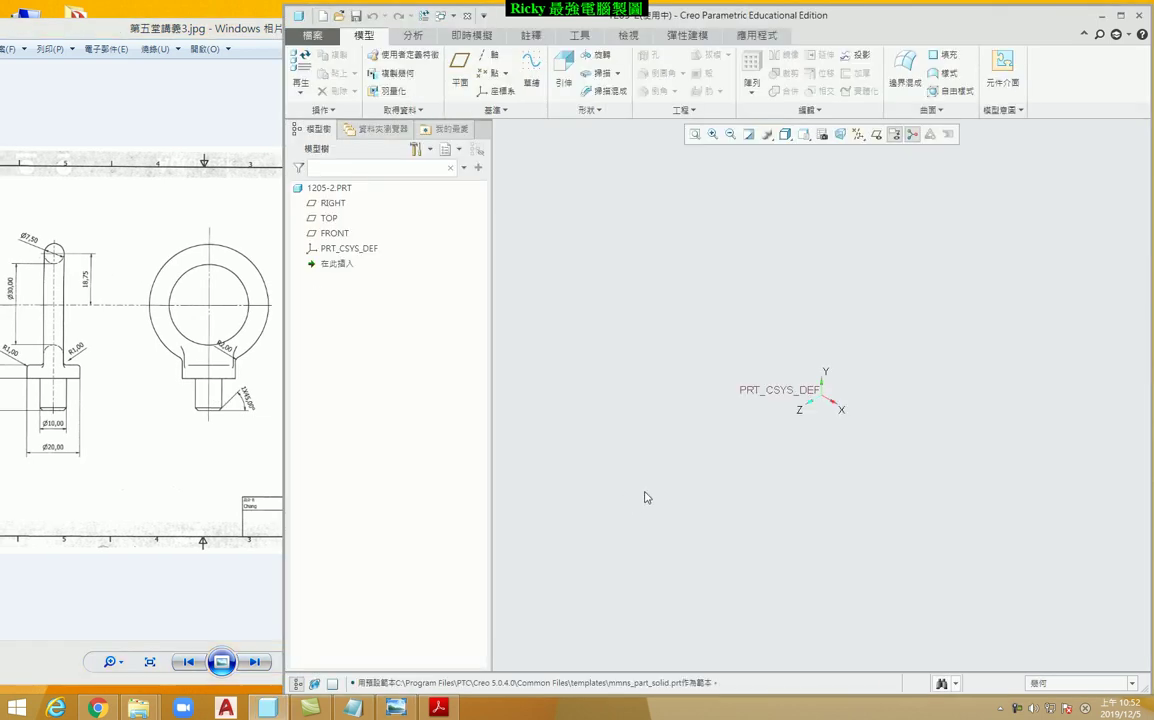
pyautogui.click(873, 134)
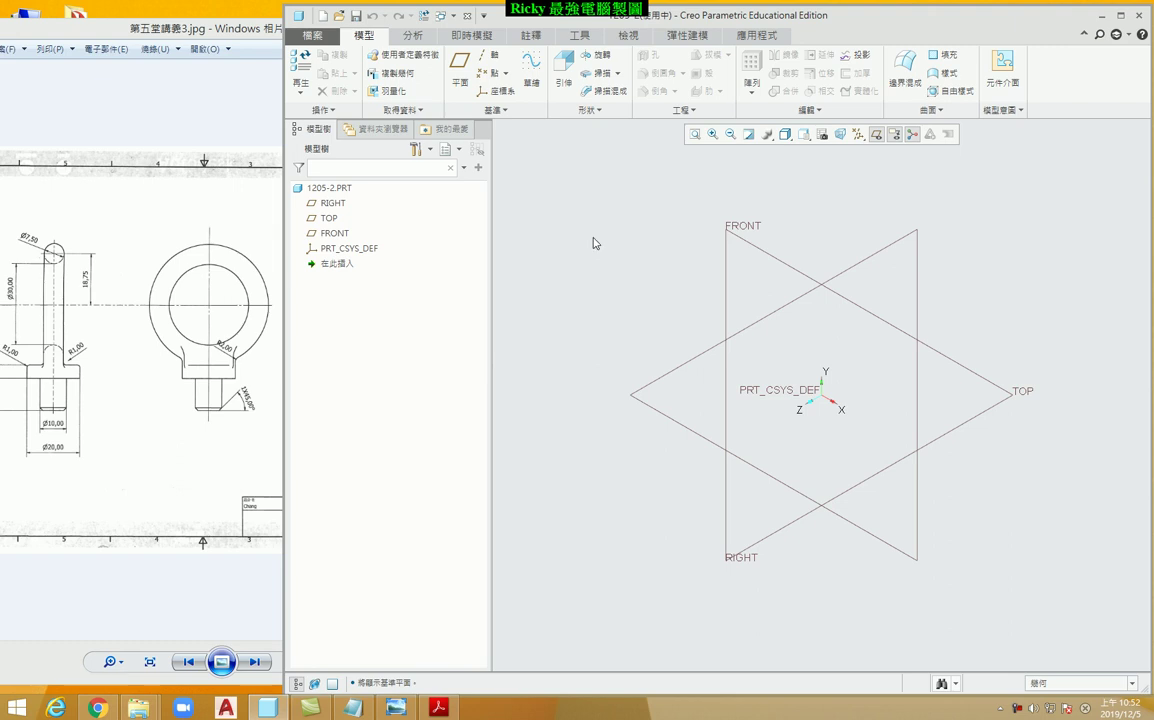
pyautogui.moveTo(169, 433); pyautogui.dragTo(312, 414)
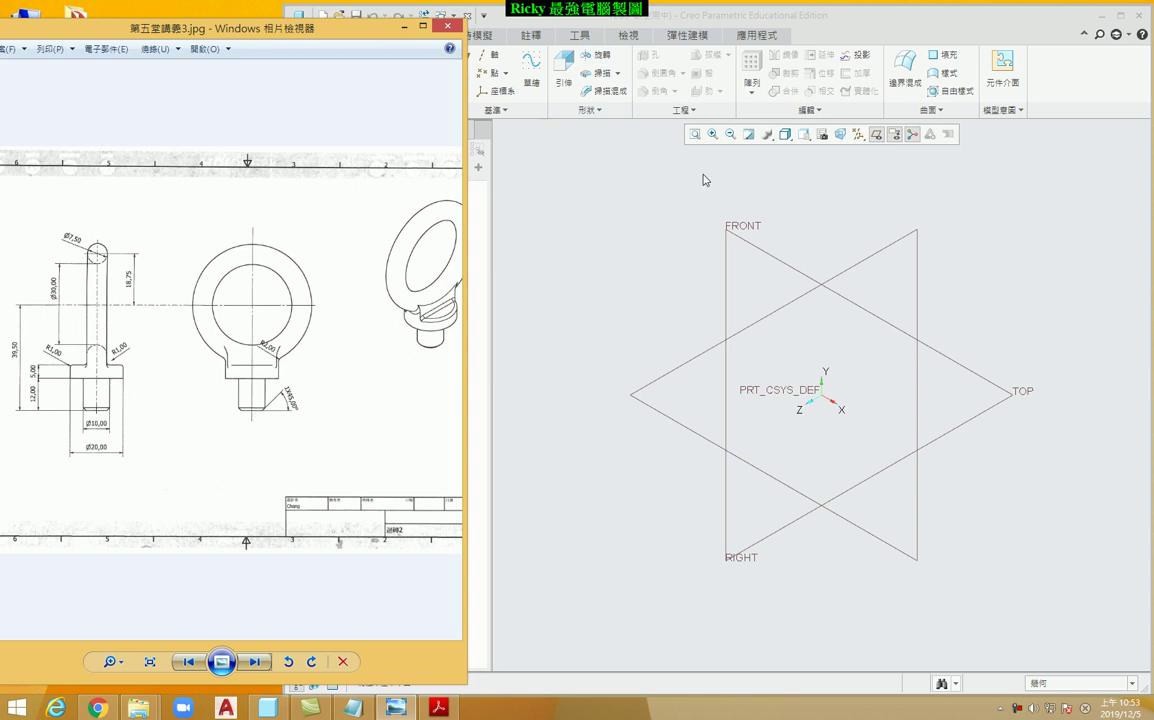
pyautogui.click(598, 60)
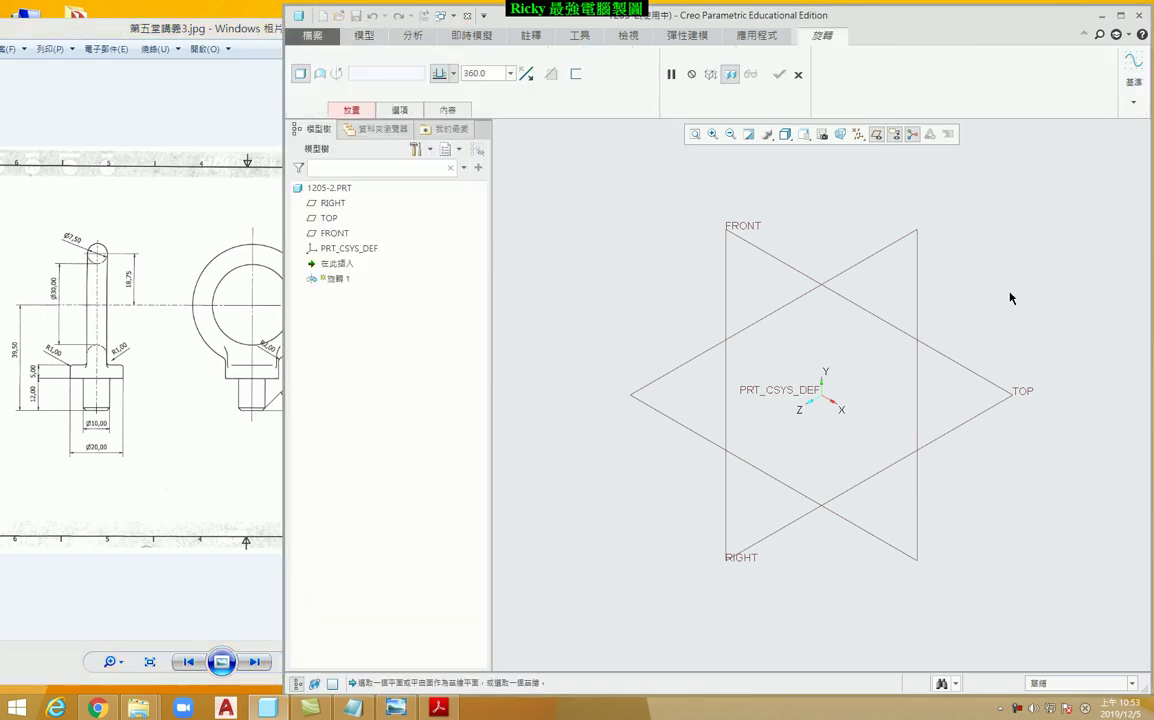
# Sketch on the FRONT plane with datum planes hidden and add a vertical centerline
pyautogui.click(779, 259)
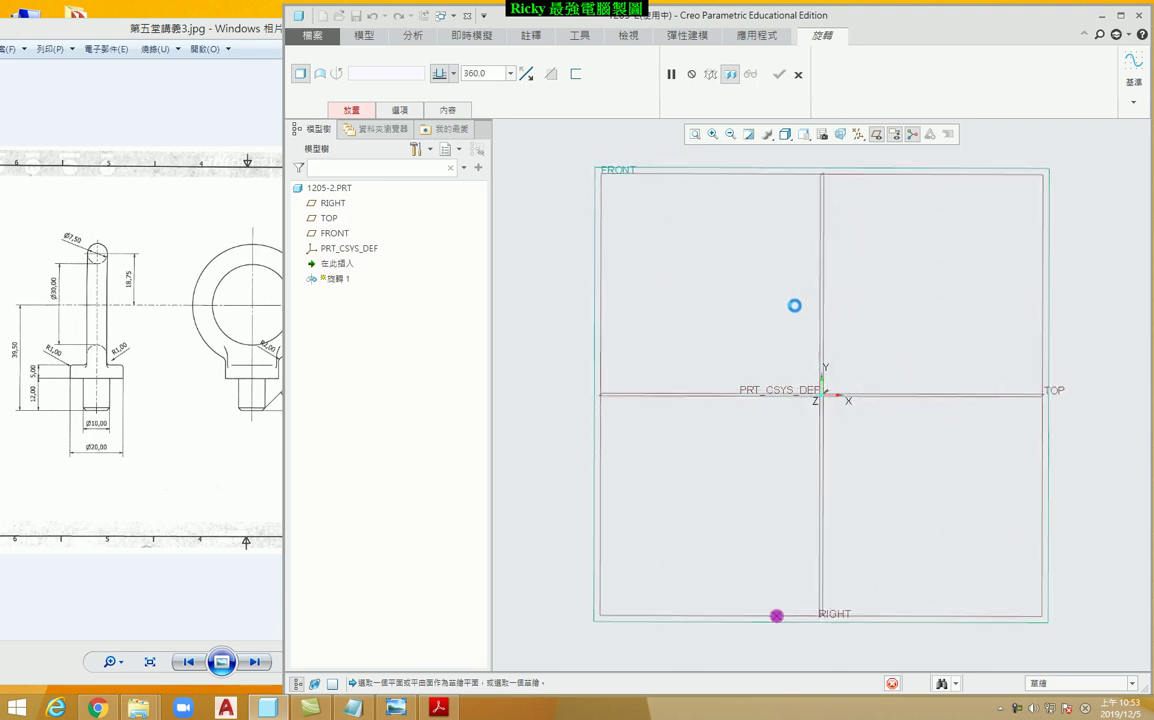
pyautogui.click(840, 134)
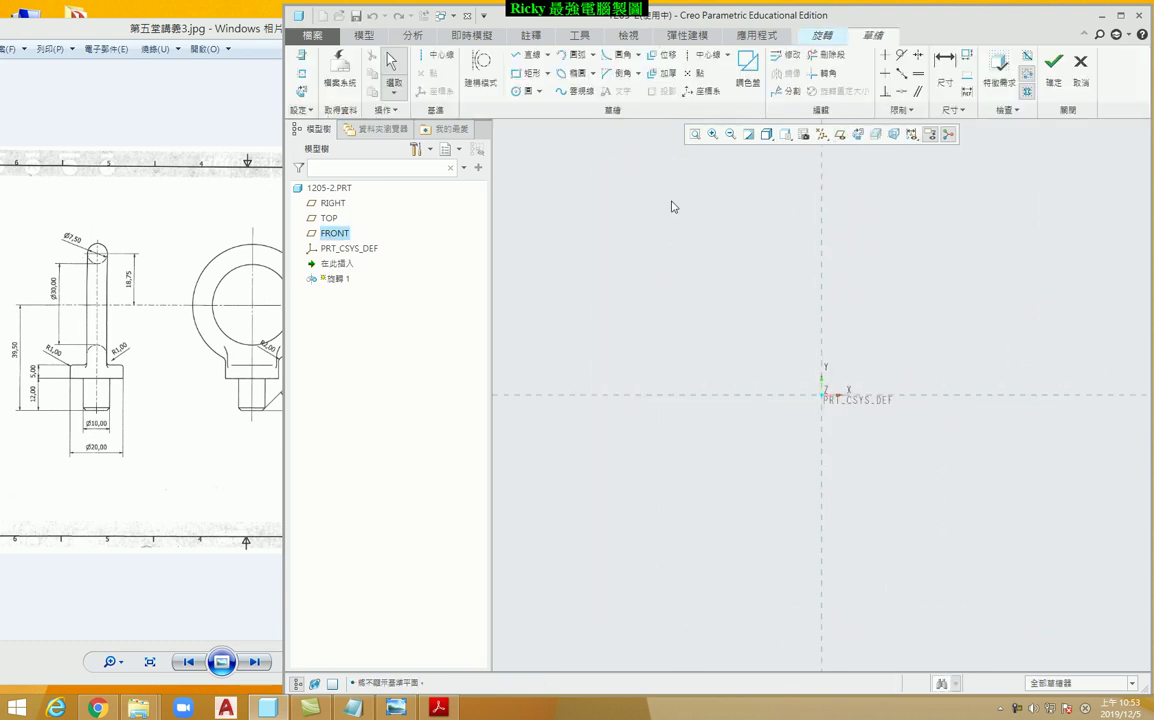
pyautogui.click(437, 54)
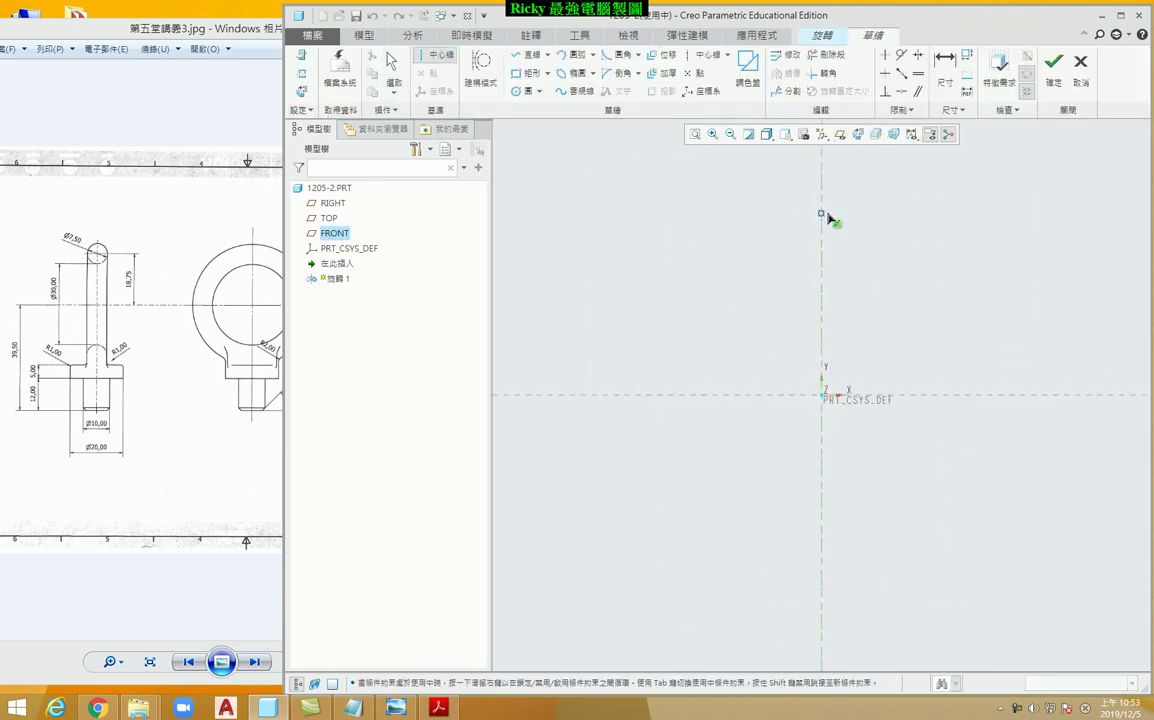
pyautogui.click(530, 54)
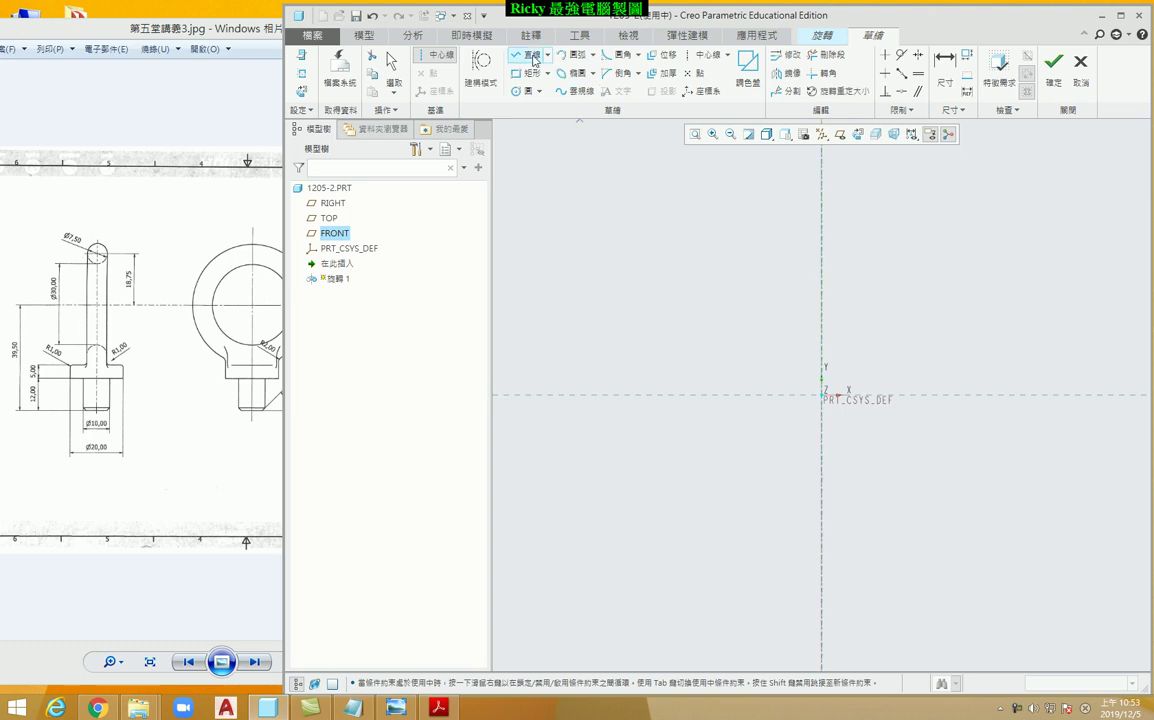
# Draw a closed L-shaped line profile starting and ending at the origin
pyautogui.click(822, 395)
pyautogui.click(930, 395)
pyautogui.click(920, 428)
pyautogui.click(874, 508)
pyautogui.click(822, 508)
pyautogui.click(822, 396)
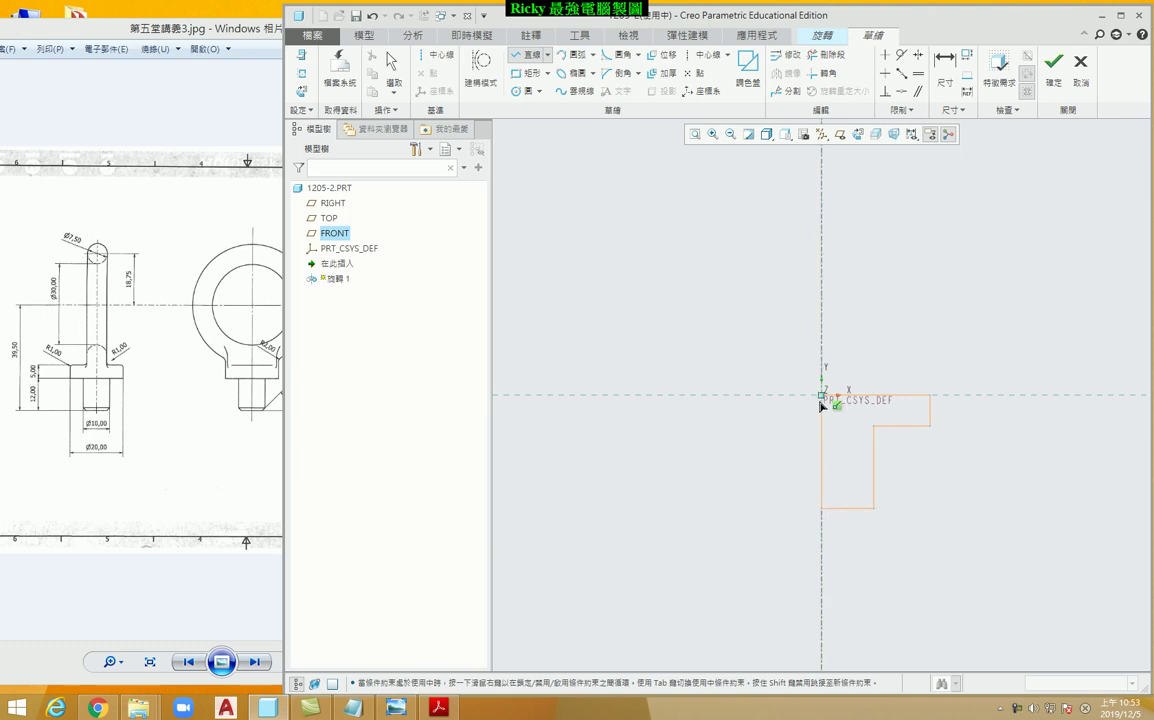
pyautogui.middleClick(871, 325)
# Center the profile in view and box-select all sketch entities
pyautogui.keyDown('shift'); pyautogui.moveTo(872, 460); pyautogui.dragTo(856, 425, button='middle'); pyautogui.keyUp('shift')
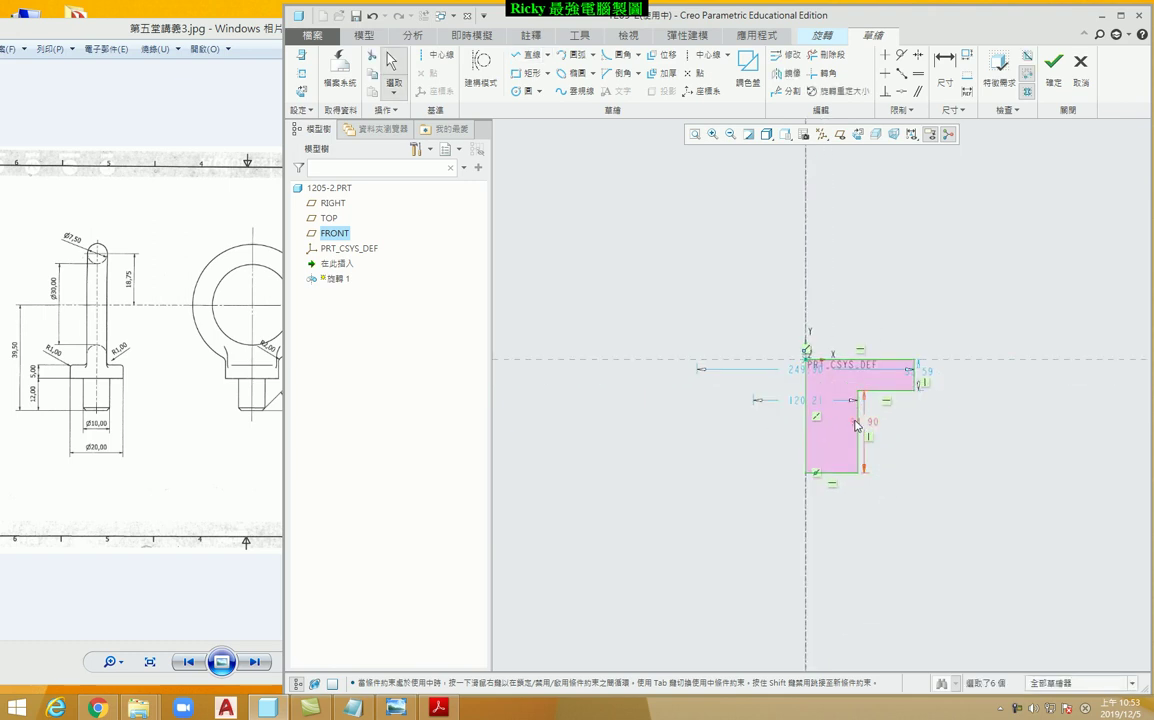
pyautogui.scroll(1, 855, 425)
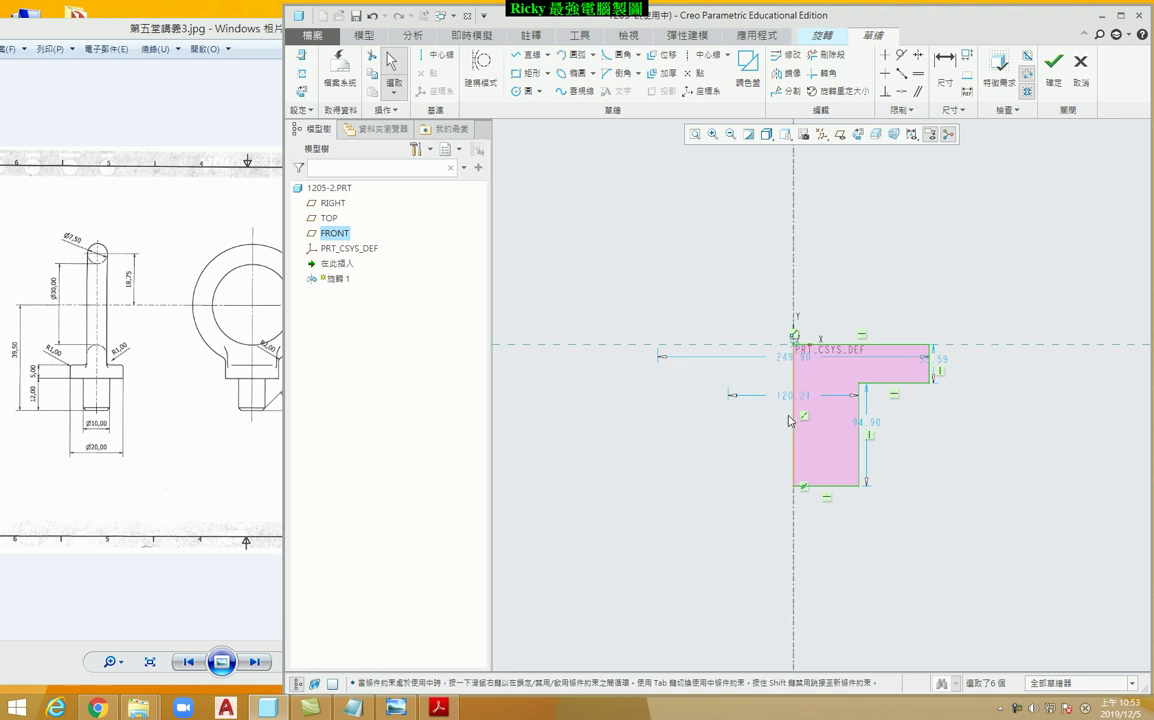
pyautogui.click(945, 88)
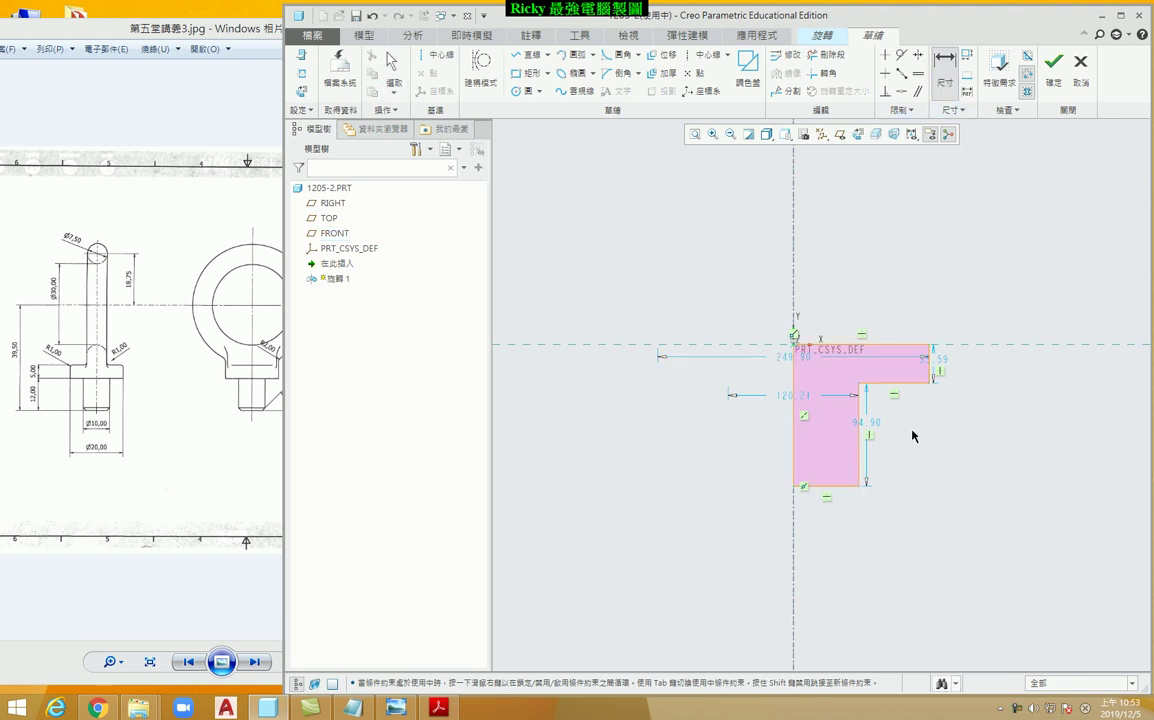
pyautogui.press('Escape')
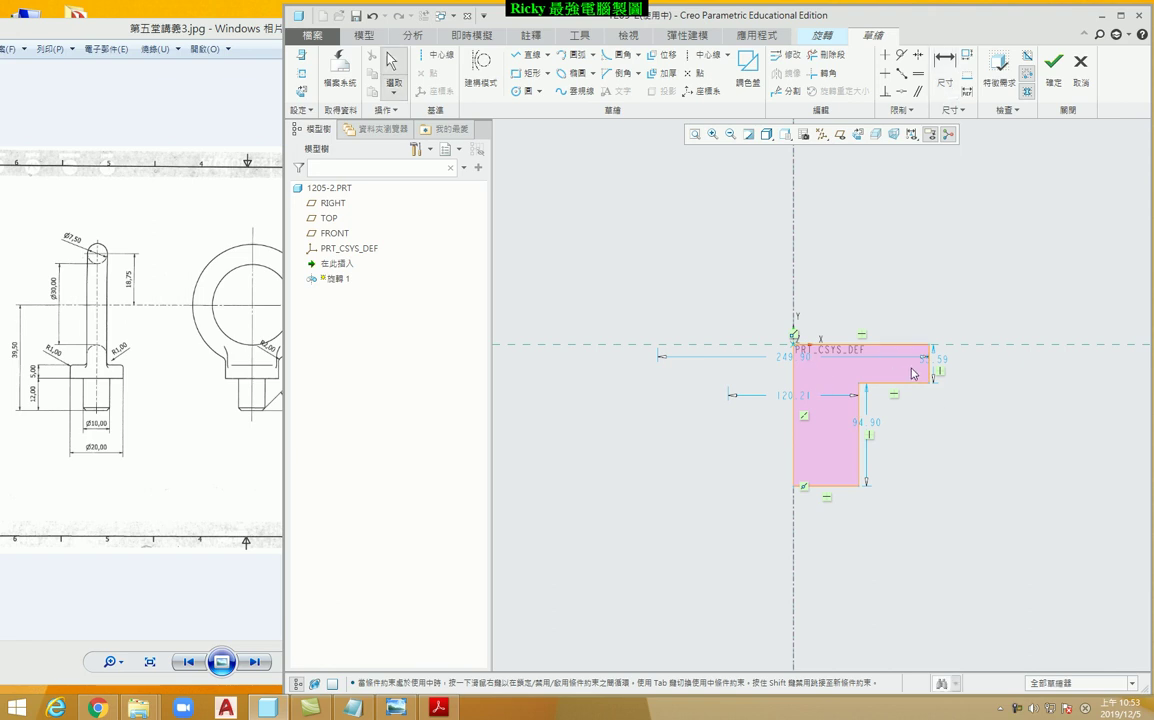
pyautogui.moveTo(543, 228); pyautogui.dragTo(1030, 578)
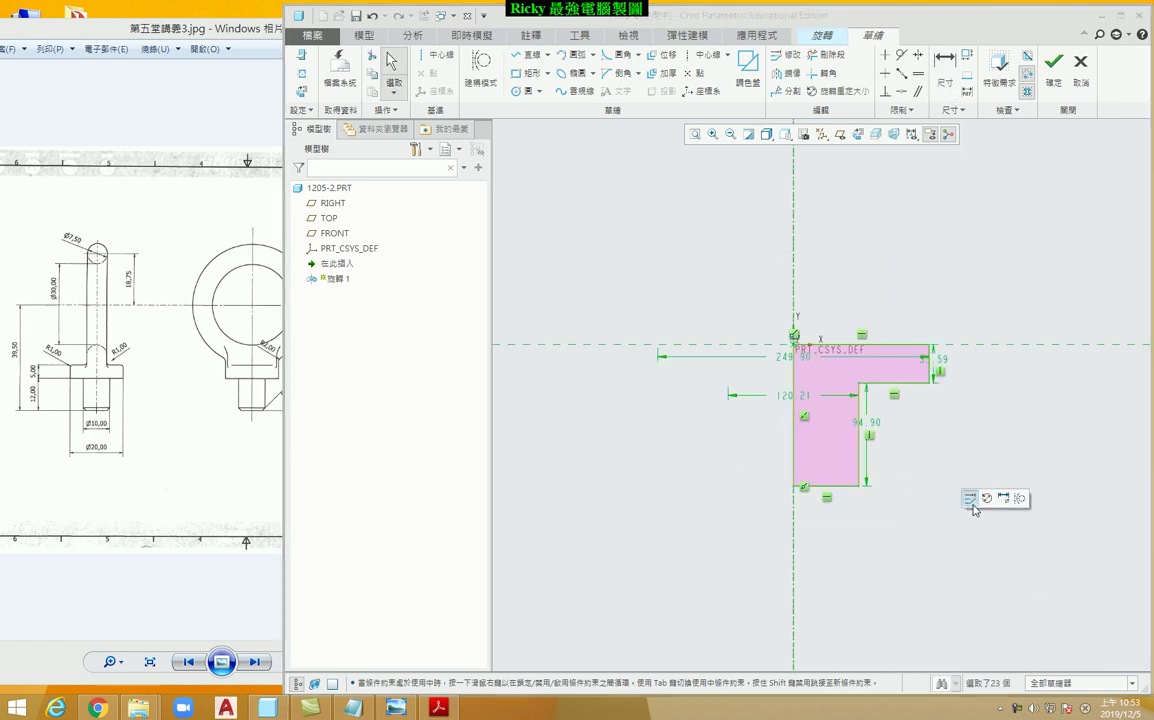
# Change the profile dimensions to 20, 5, 10 and 12 with regeneration off
pyautogui.click(970, 500)
pyautogui.click(535, 263)
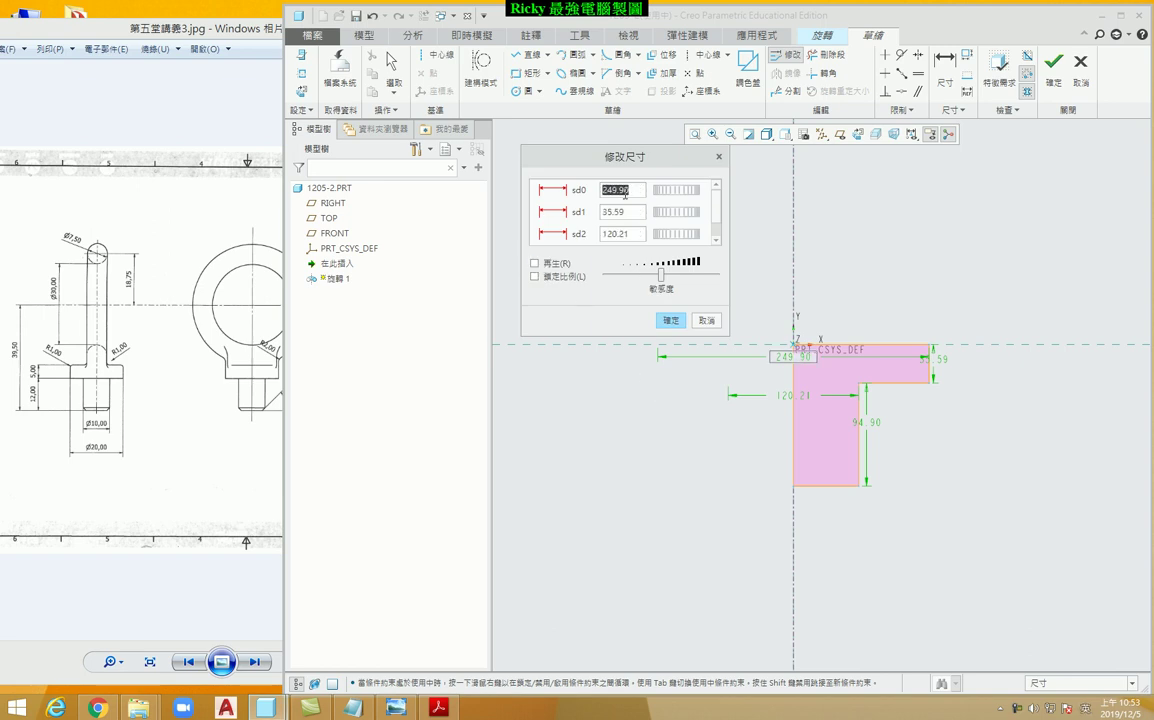
pyautogui.write('20')
pyautogui.press('Return')
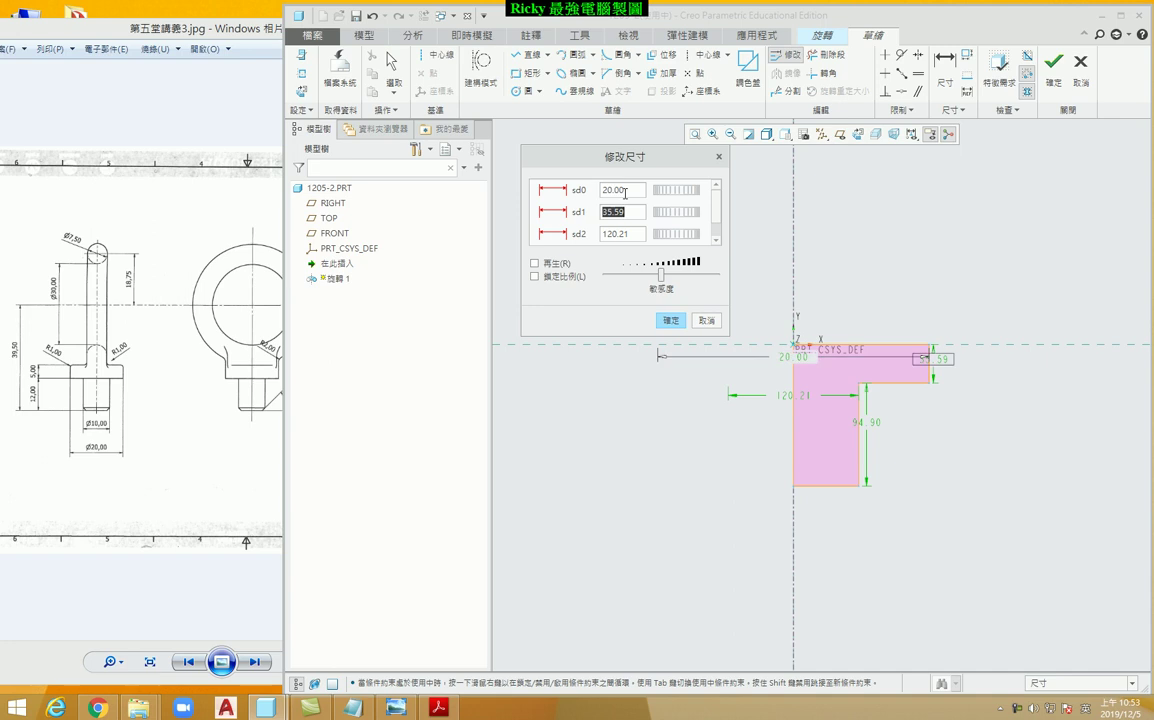
pyautogui.write('5')
pyautogui.press('Return')
pyautogui.write('10')
pyautogui.press('Return')
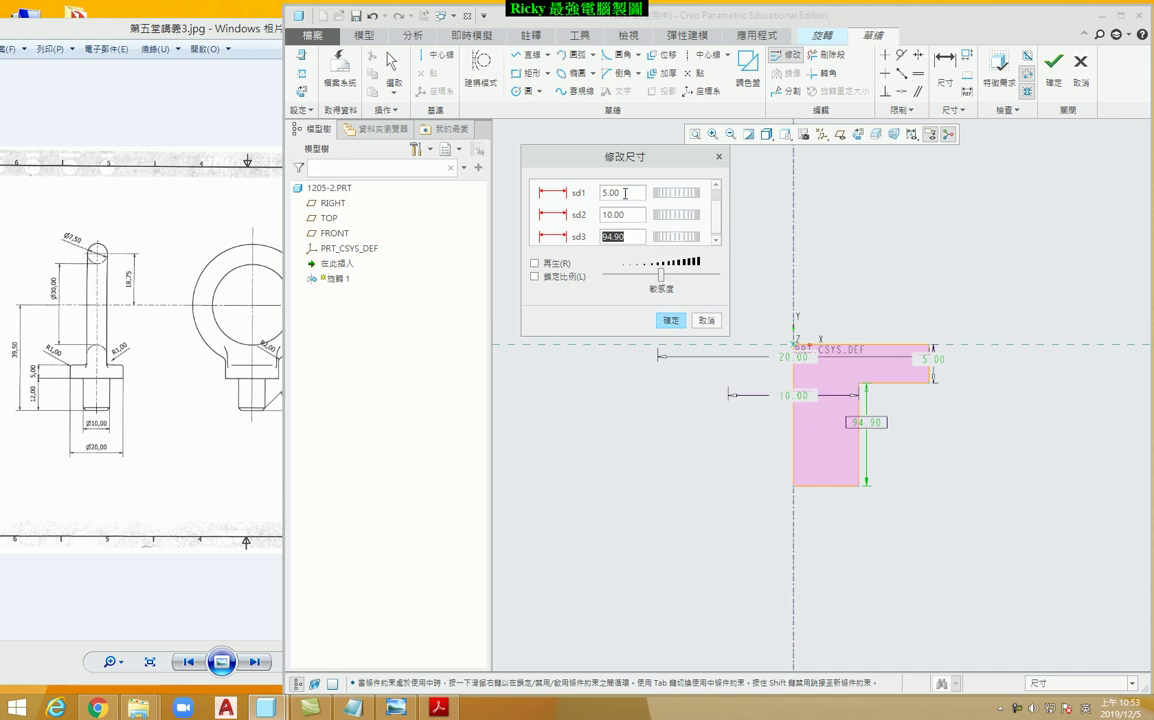
pyautogui.write('12')
pyautogui.press('Return')
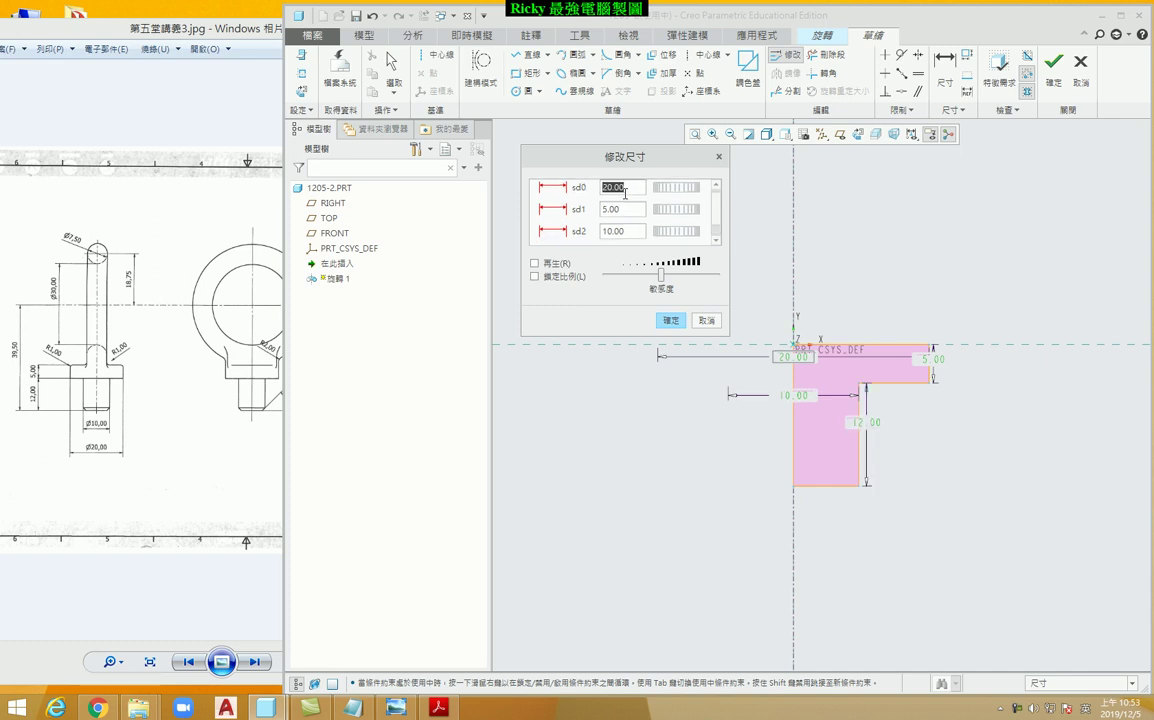
pyautogui.click(670, 320)
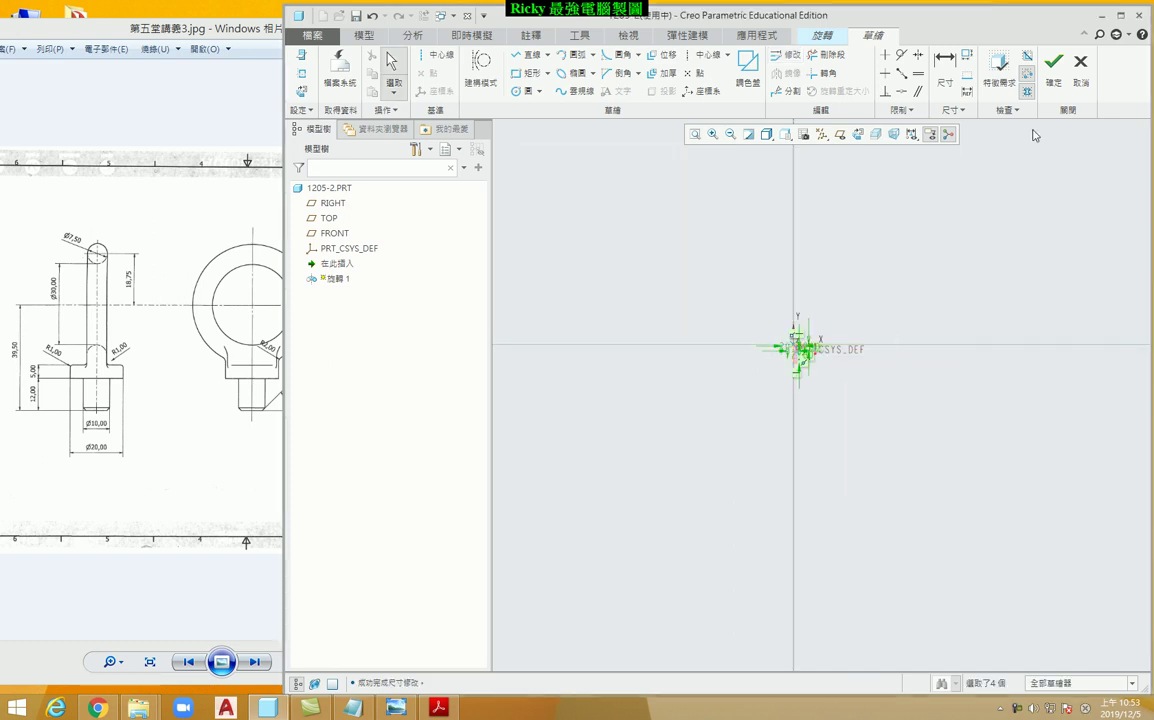
# Finish the sketch and complete the 360° revolve into the stepped base
pyautogui.click(1053, 88)
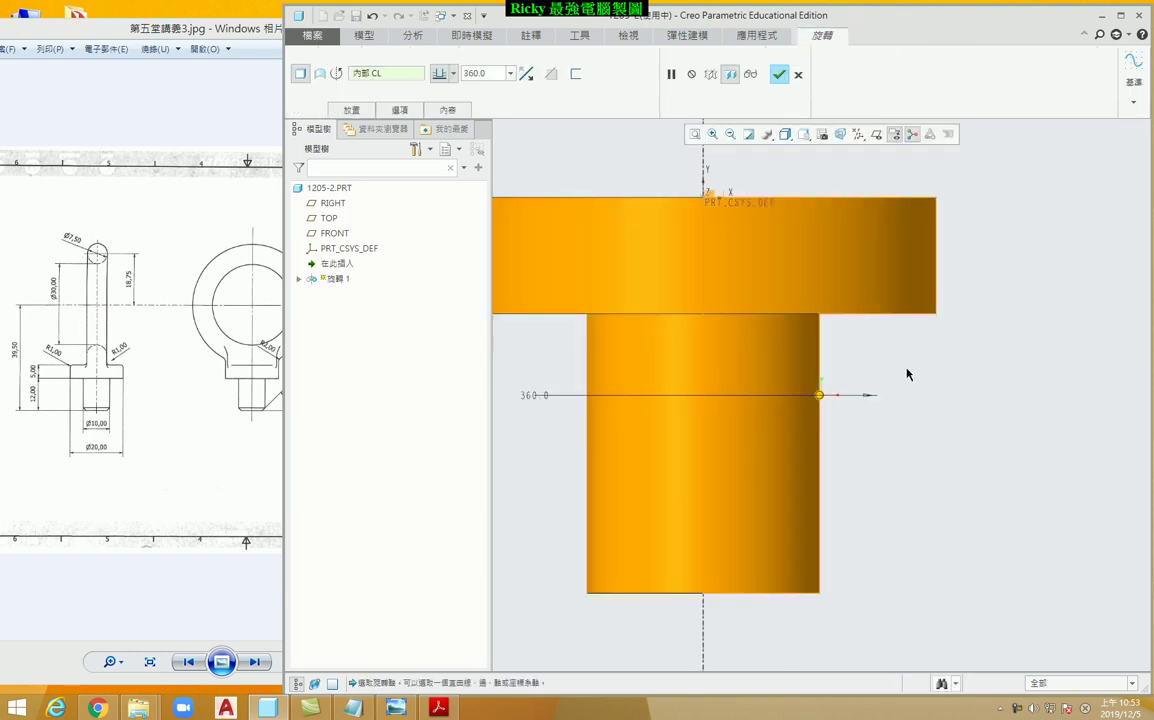
pyautogui.scroll(-3, 906, 374)
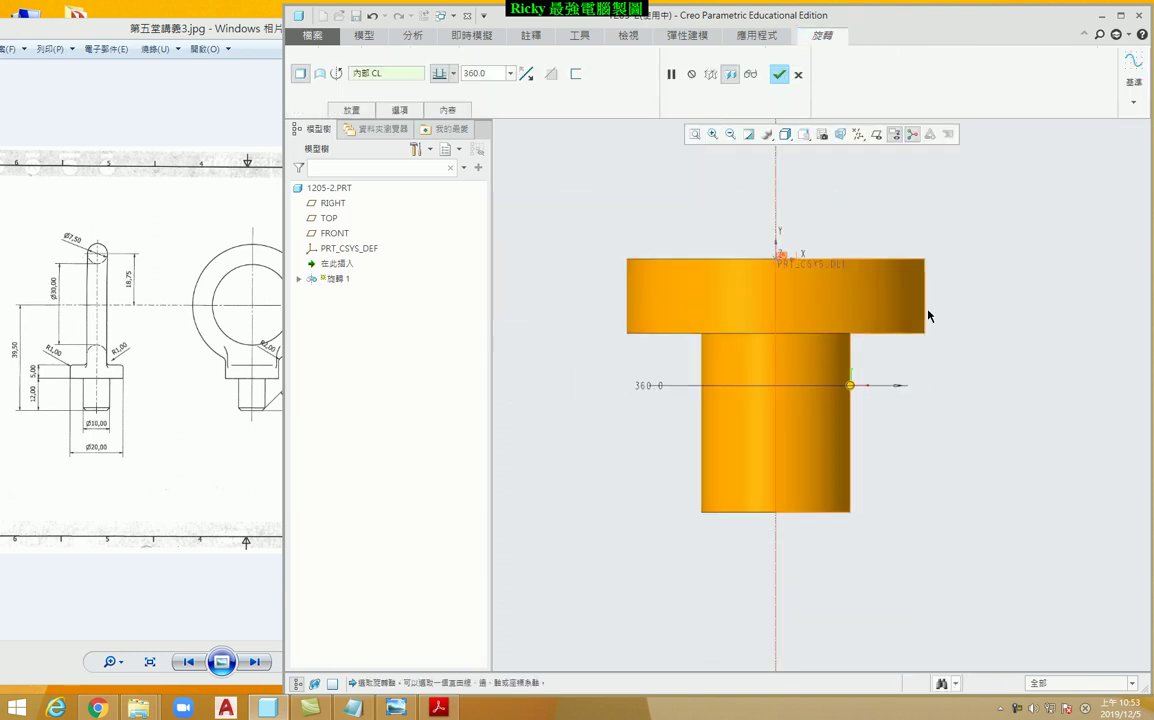
pyautogui.moveTo(927, 304); pyautogui.dragTo(792, 293, button='middle')
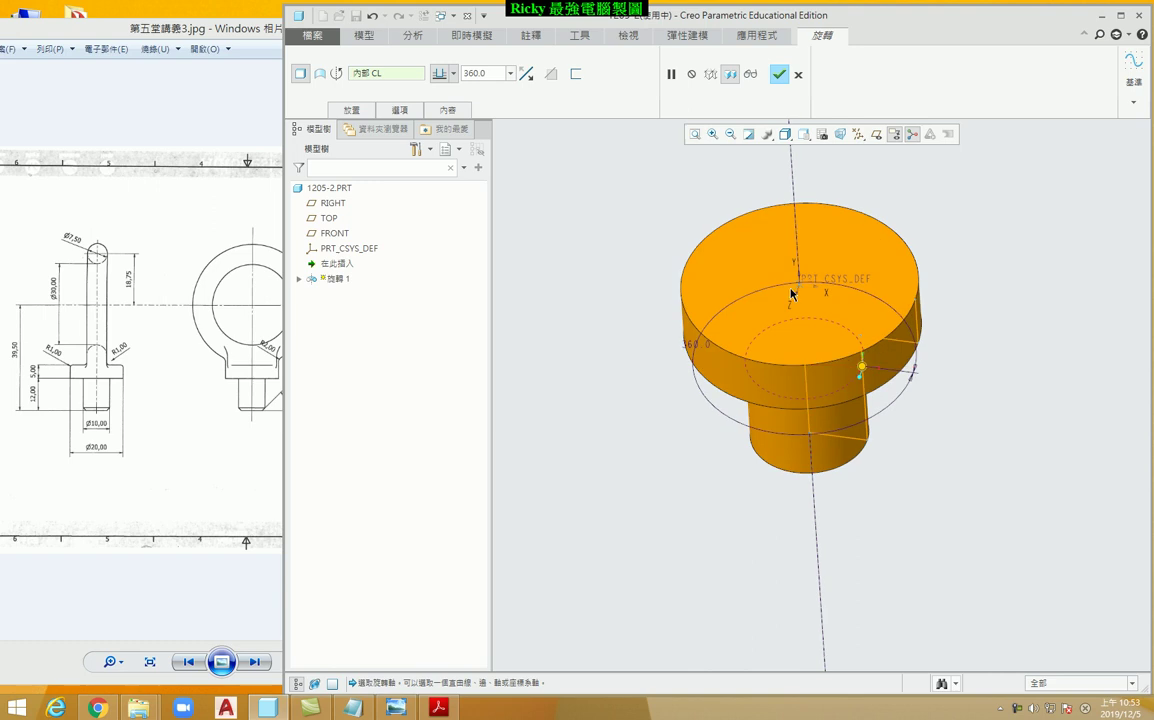
pyautogui.click(779, 75)
pyautogui.scroll(-2, 615, 355)
pyautogui.scroll(-2, 590, 280)
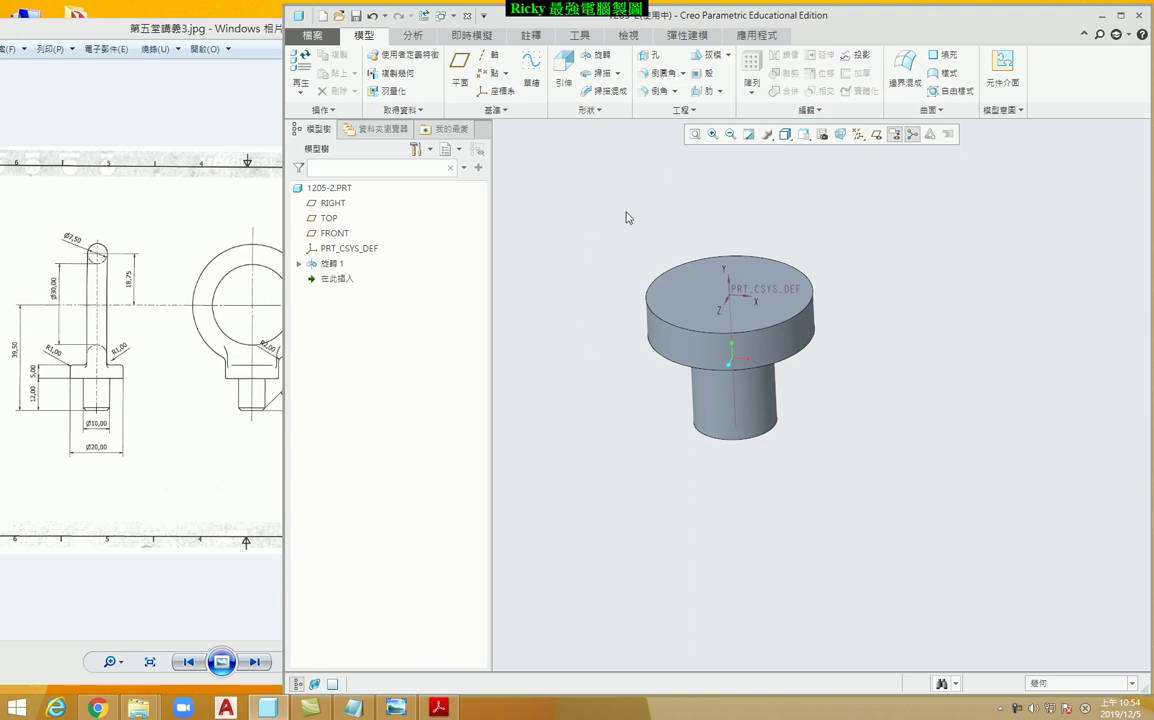
# Start the Chamfer tool and check the chamfer size on the reference drawing
pyautogui.keyDown('shift'); pyautogui.moveTo(626, 217); pyautogui.dragTo(576, 200, button='middle'); pyautogui.keyUp('shift')
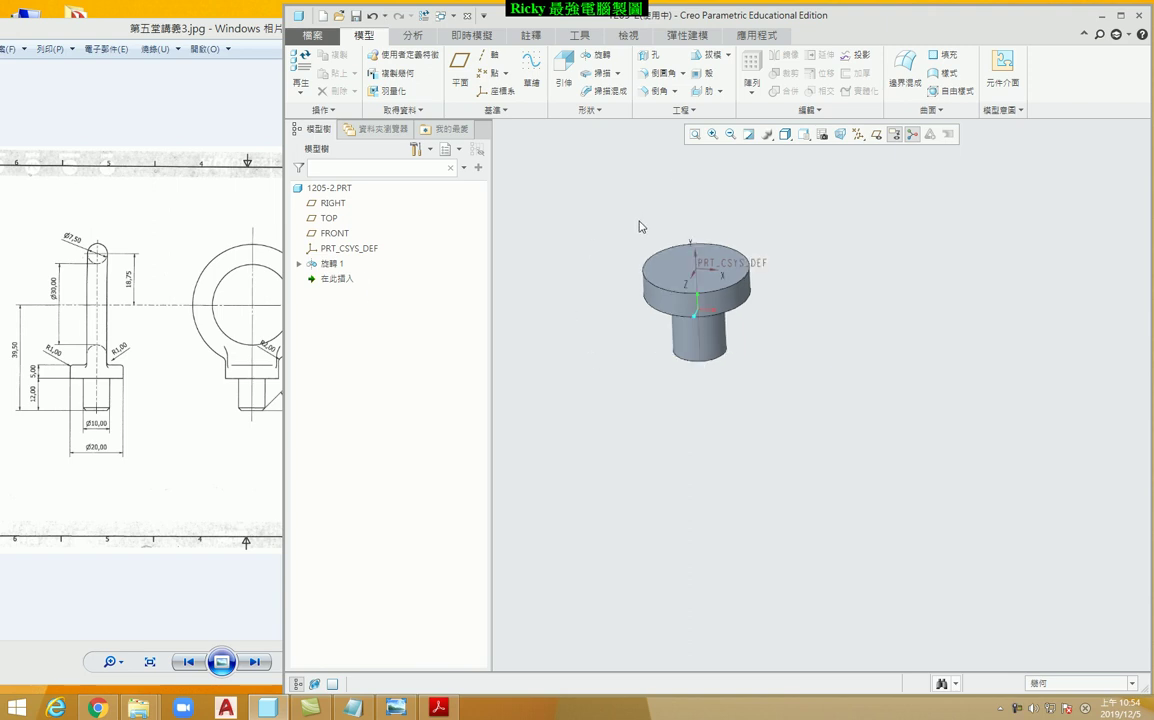
pyautogui.click(651, 93)
pyautogui.click(94, 397)
pyautogui.scroll(1, 81, 383)
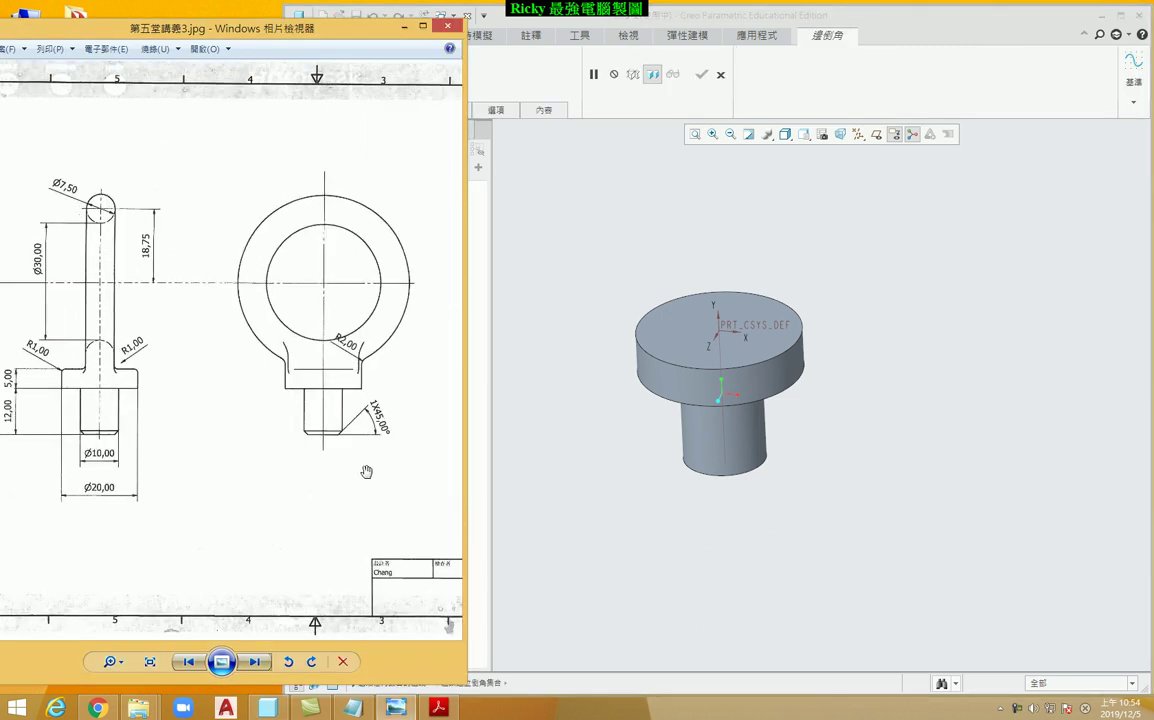
pyautogui.click(556, 398)
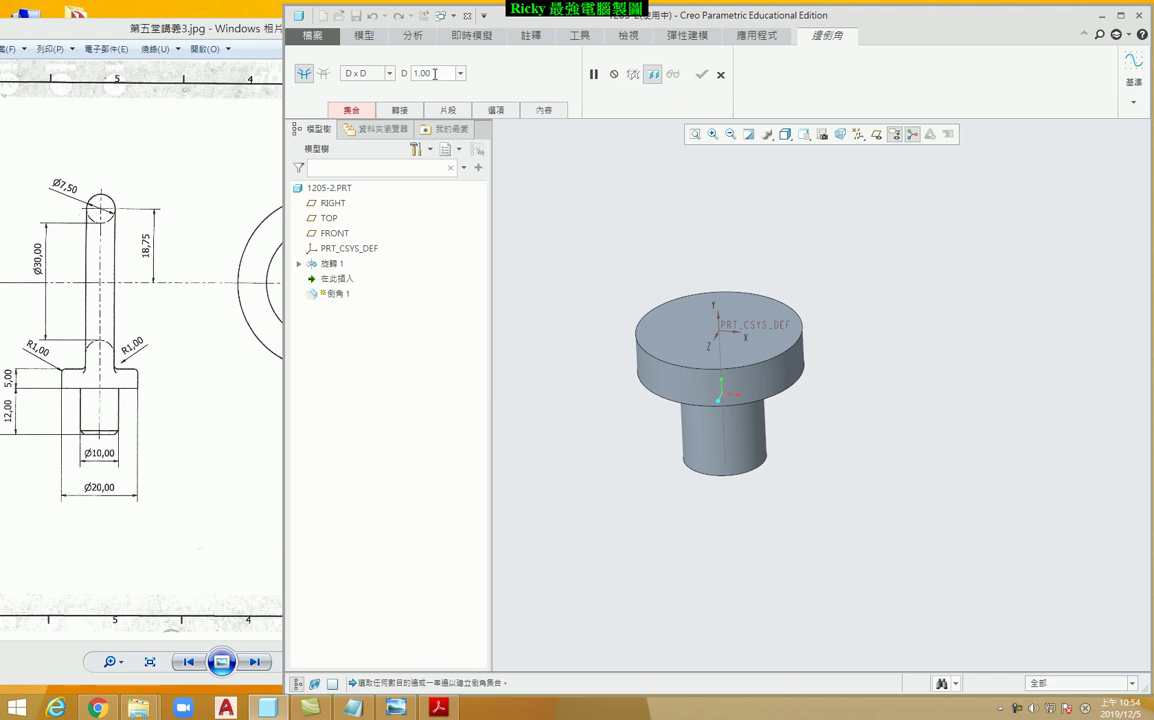
# Apply a 45 x D chamfer of 1.00 to the cylinder's bottom edge
pyautogui.click(356, 73)
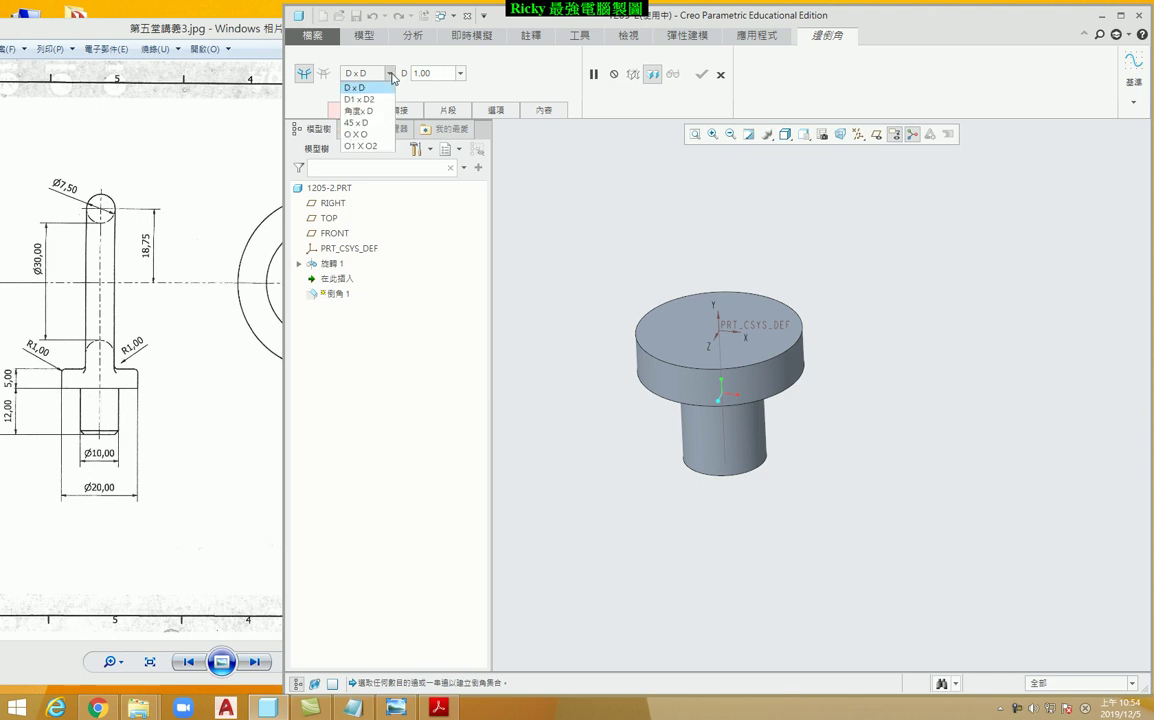
pyautogui.click(353, 122)
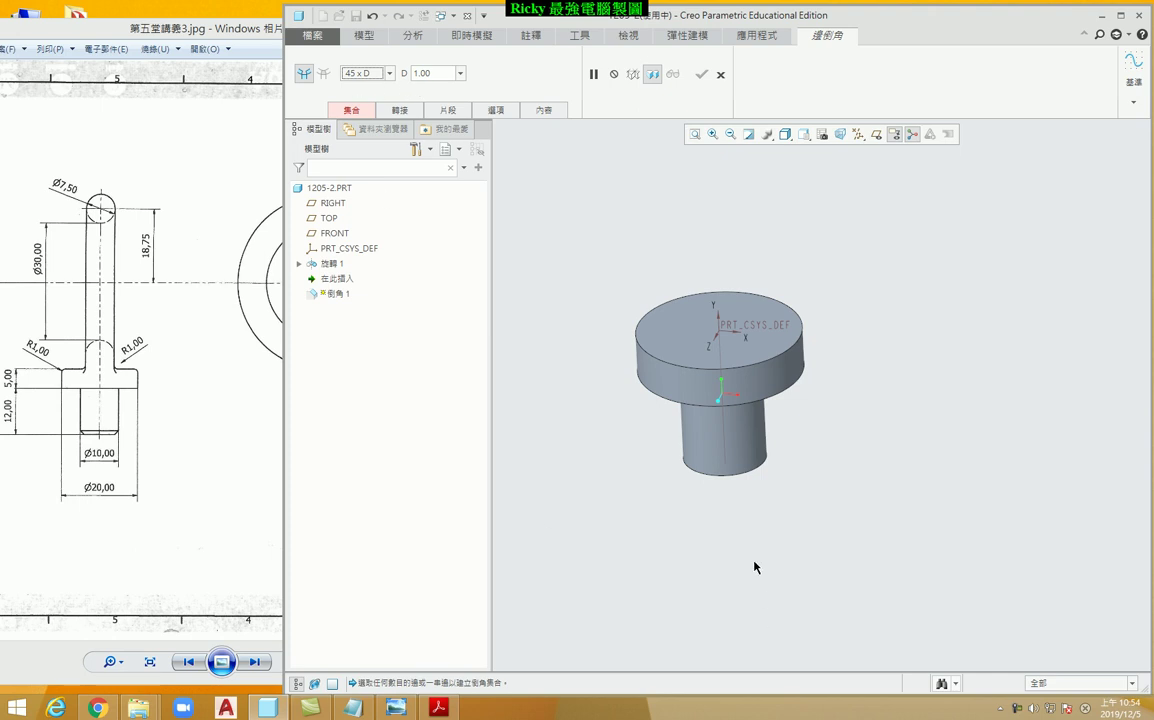
pyautogui.click(699, 476)
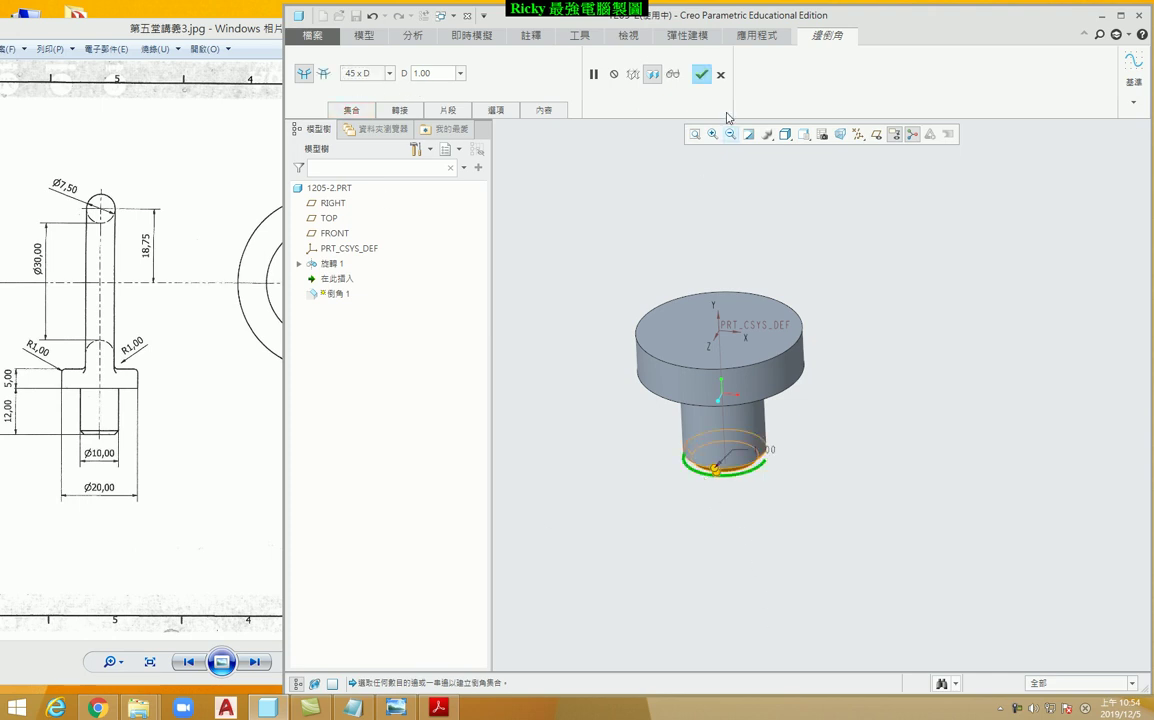
pyautogui.click(702, 74)
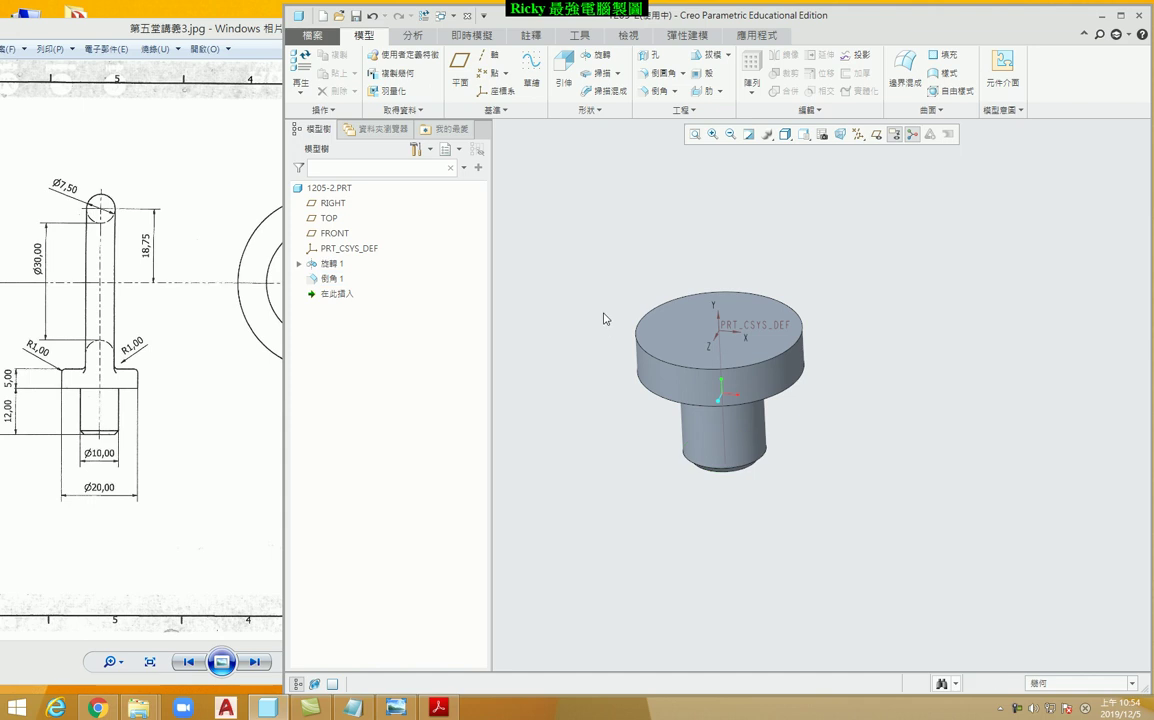
pyautogui.moveTo(541, 252); pyautogui.dragTo(600, 289, button='middle')
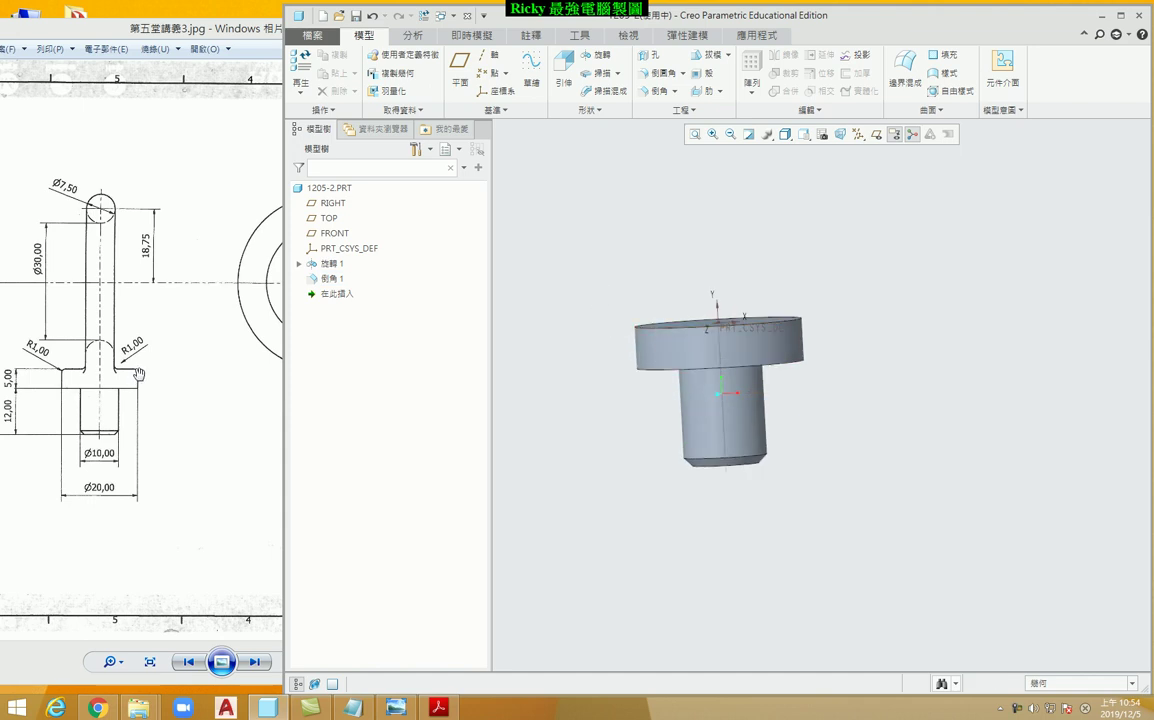
# Review the reference drawing's isometric and dimensioned views
pyautogui.click(121, 333)
pyautogui.moveTo(353, 390); pyautogui.dragTo(140, 345)
pyautogui.scroll(2, 322, 258)
pyautogui.scroll(1, 299, 360)
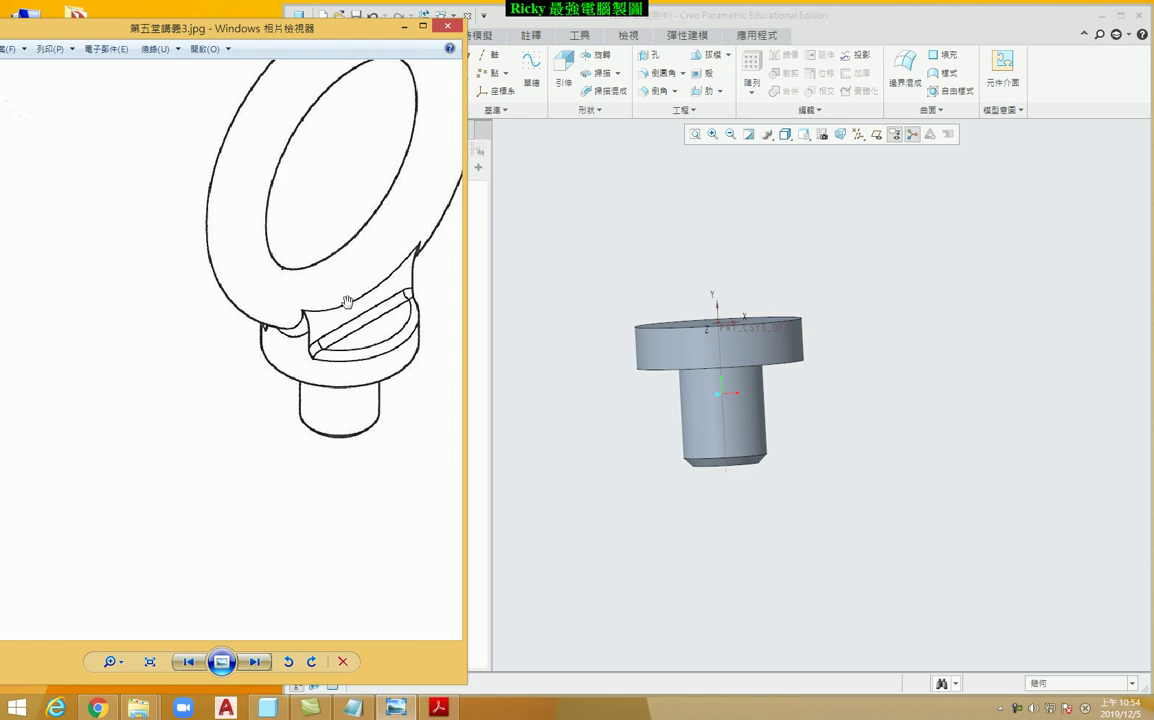
pyautogui.moveTo(308, 300); pyautogui.dragTo(329, 306)
pyautogui.scroll(-2, 329, 306)
pyautogui.scroll(-2, 317, 276)
pyautogui.moveTo(138, 324); pyautogui.dragTo(206, 322)
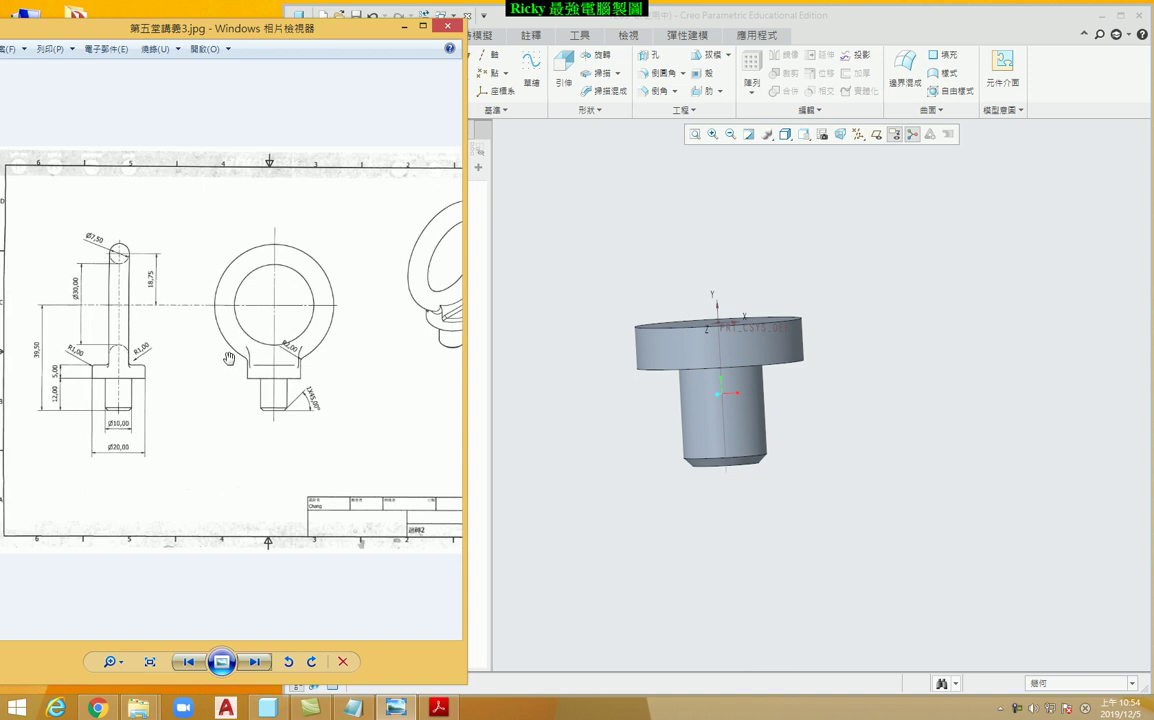
# Show the datum planes and reset the model to the standard isometric view
pyautogui.click(534, 376)
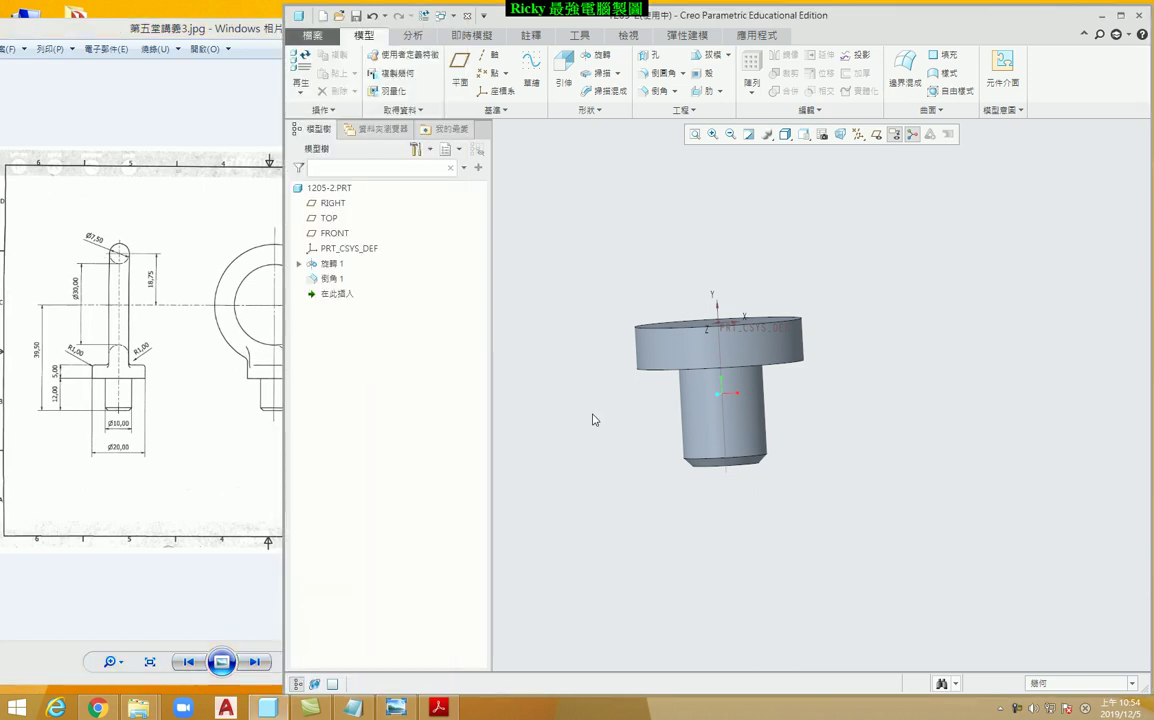
pyautogui.click(874, 136)
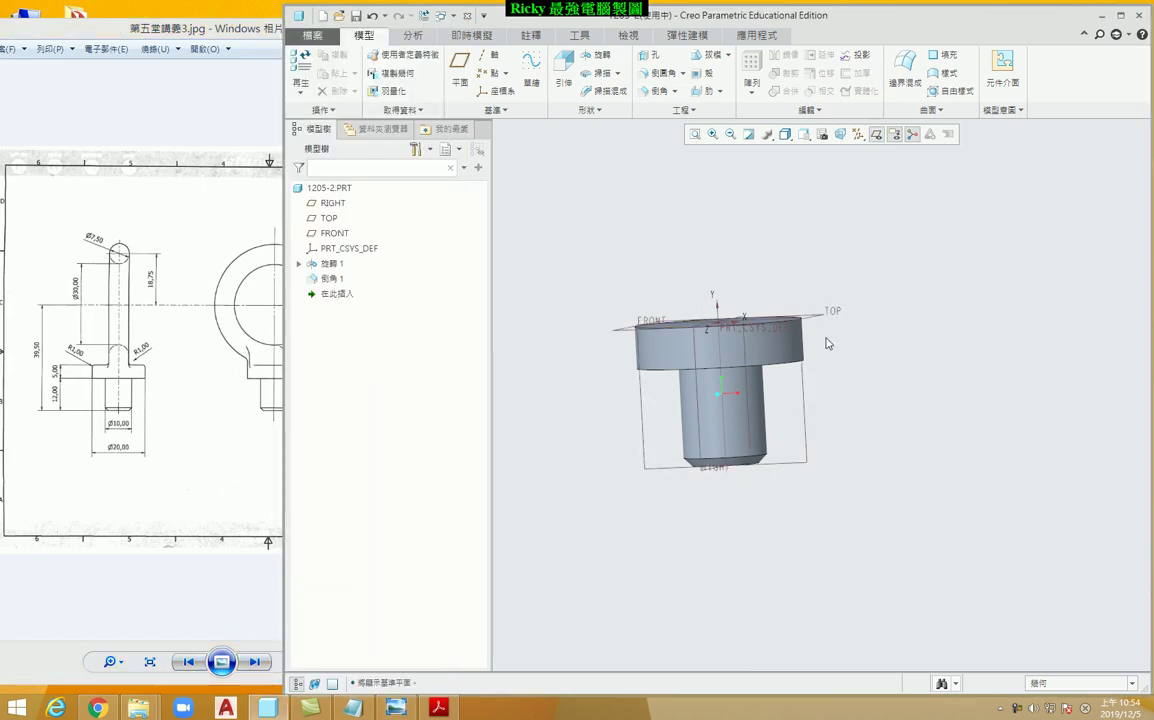
pyautogui.hotkey('ctrl', 'd')
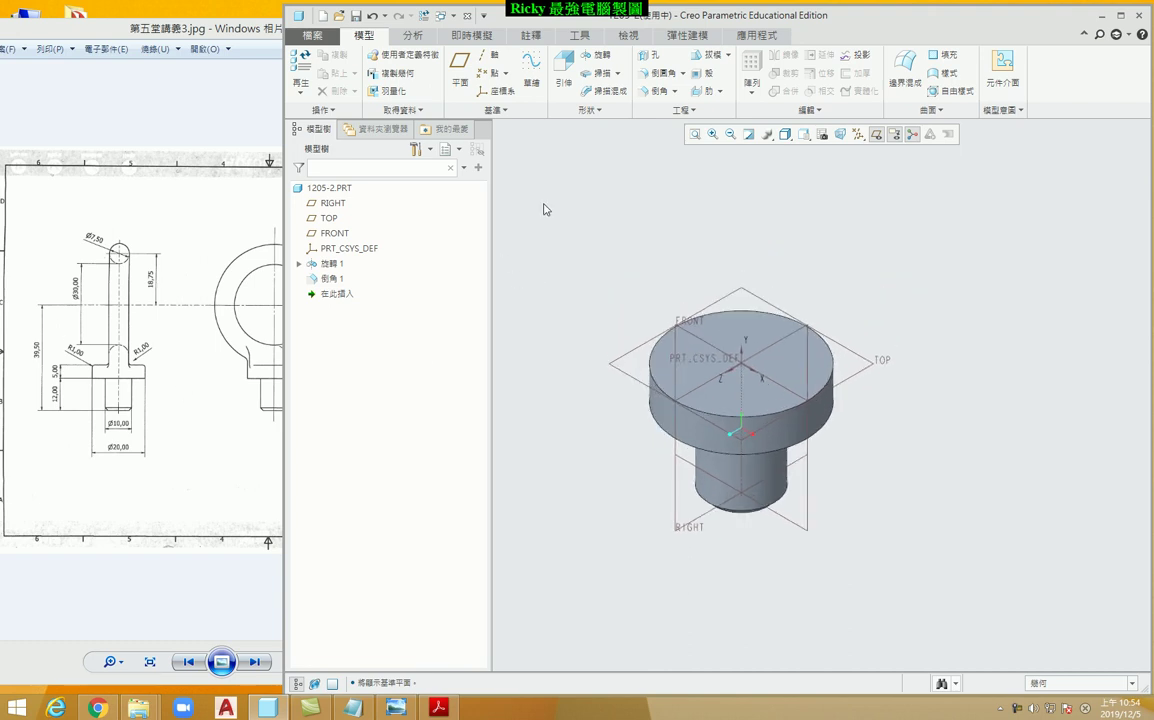
# Start a sketch on the FRONT plane with datum planes hidden
pyautogui.click(532, 70)
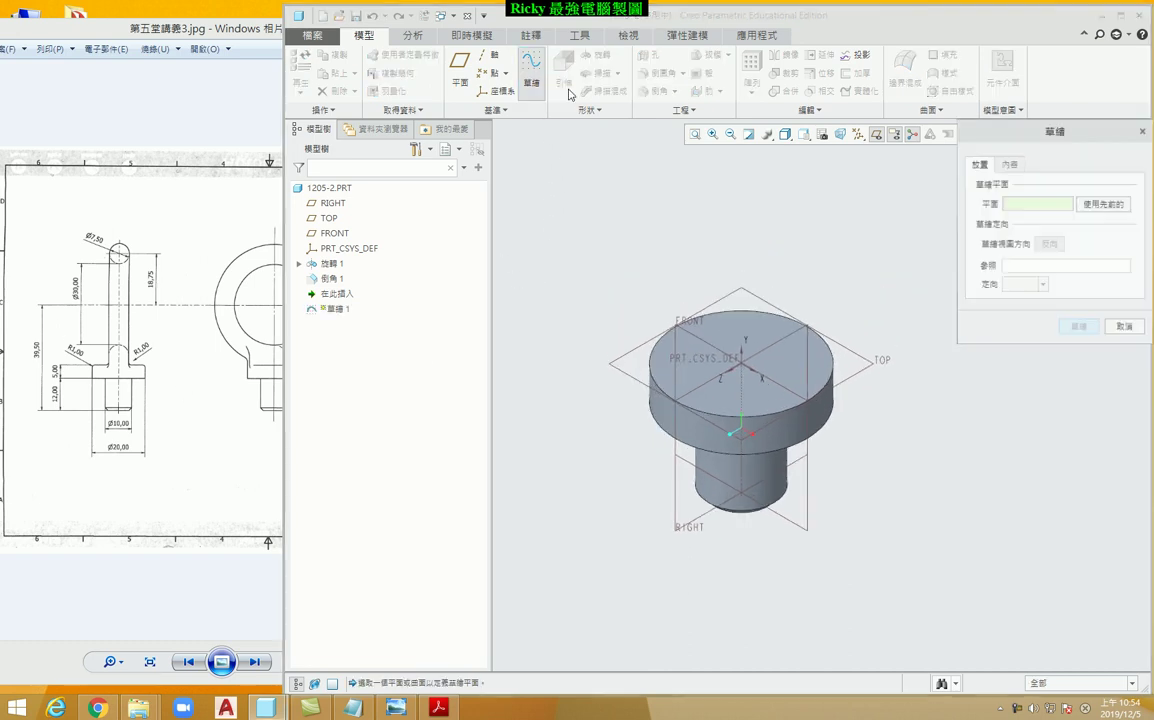
pyautogui.click(694, 335)
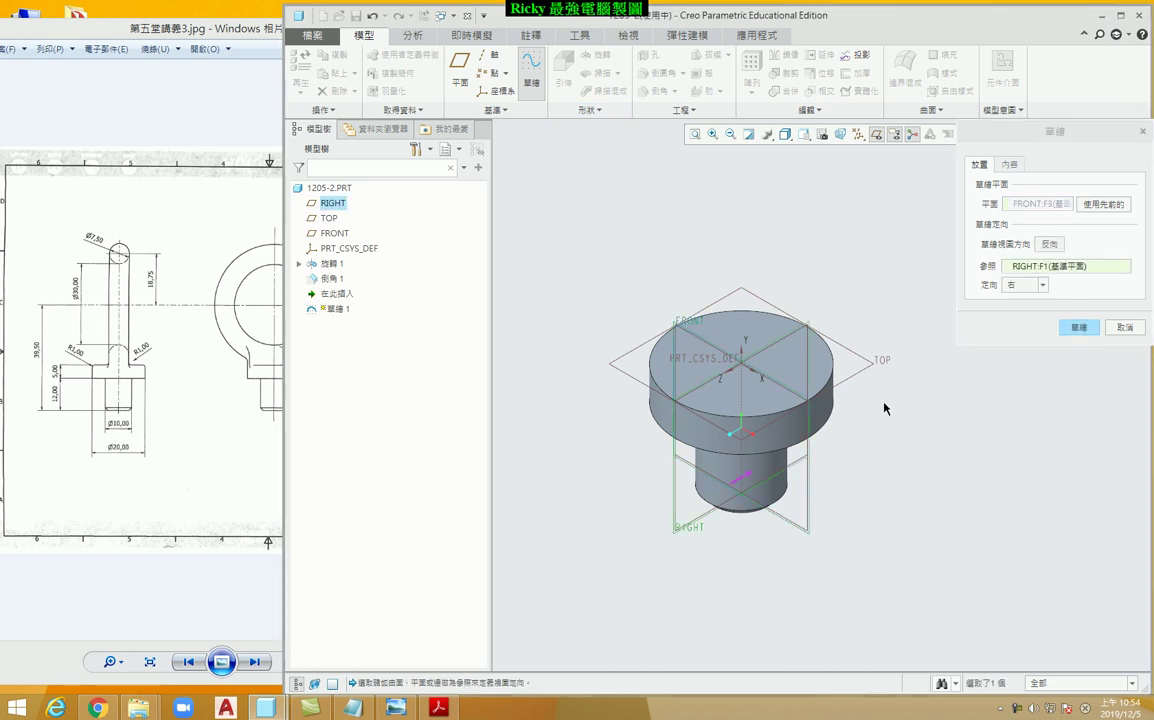
pyautogui.click(1079, 328)
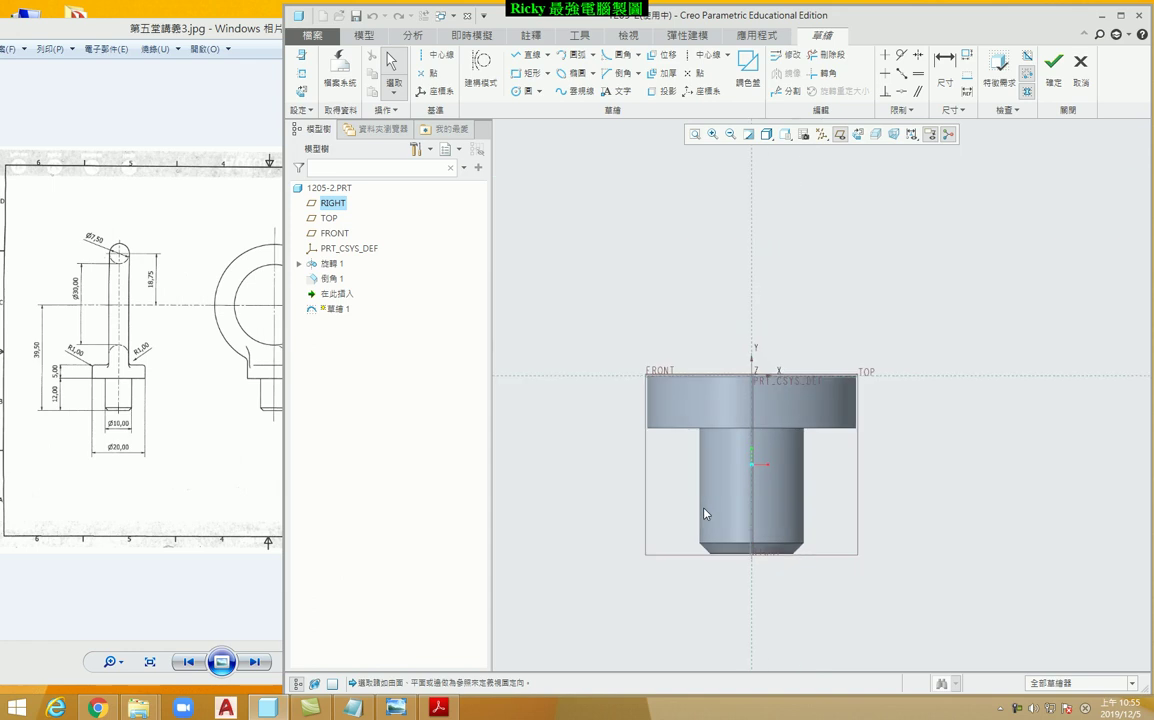
pyautogui.click(766, 130)
# Draw a circle on the vertical centerline and add a centerline
pyautogui.click(517, 92)
pyautogui.click(731, 190)
pyautogui.click(748, 204)
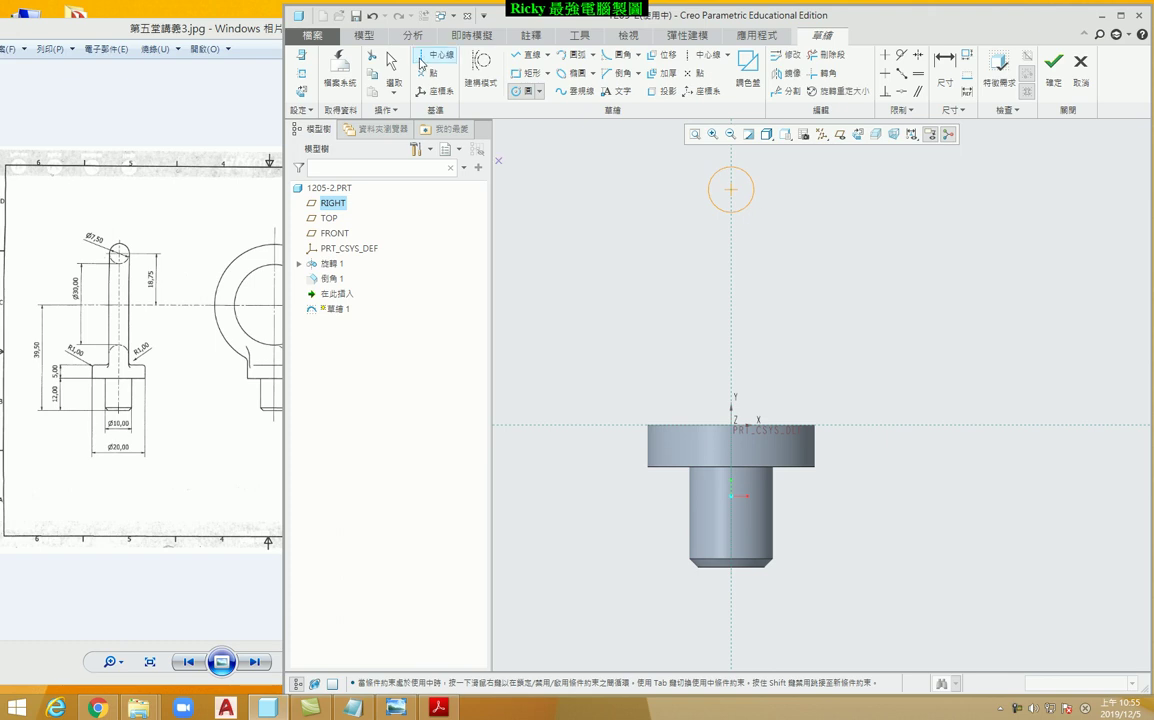
pyautogui.click(421, 60)
pyautogui.middleClick(845, 322)
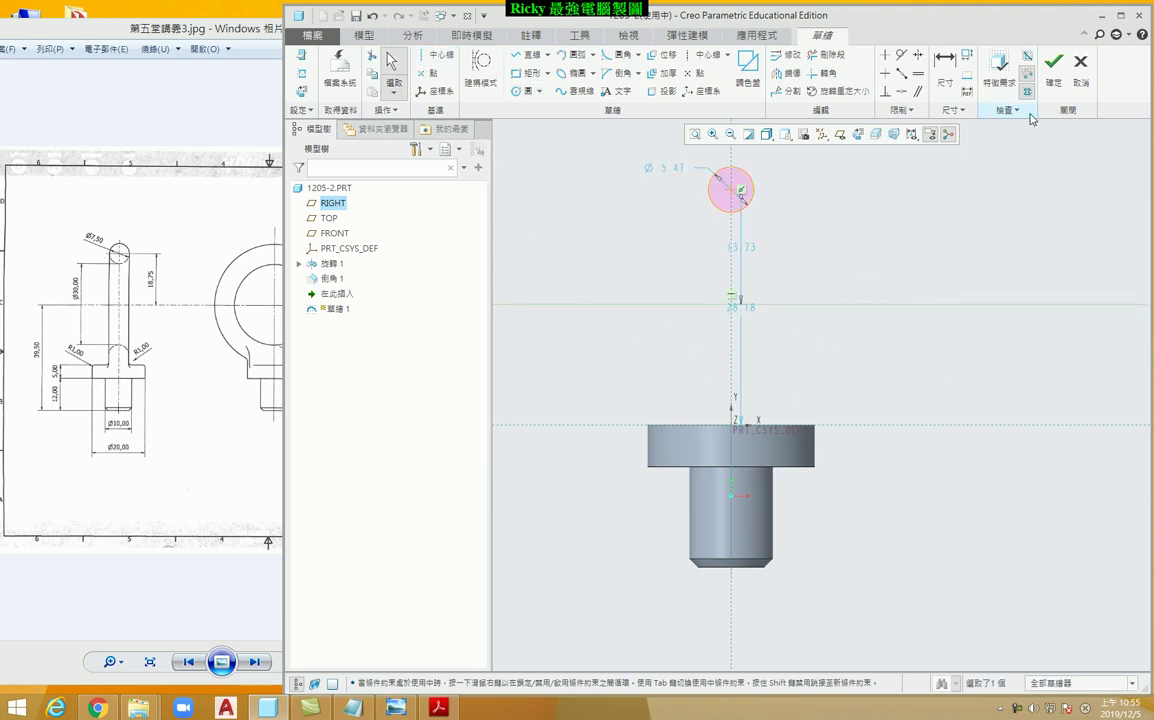
# Dimension the centerline 39.50 above the part's bottom
pyautogui.click(944, 62)
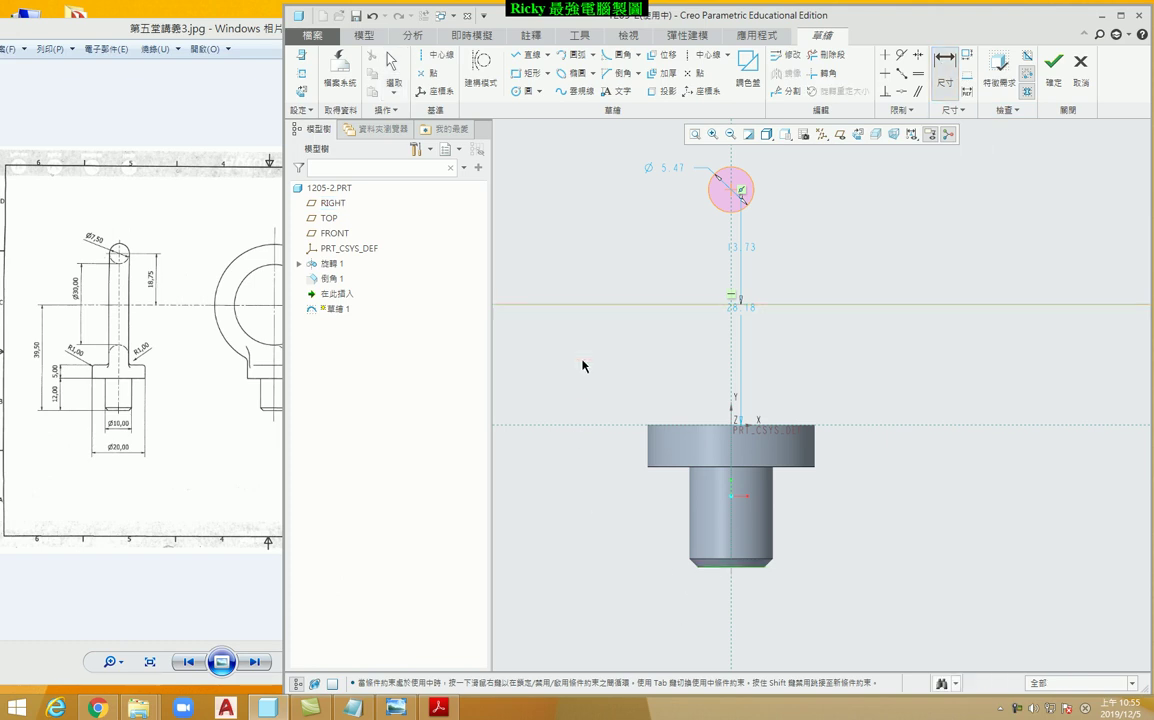
pyautogui.middleClick(549, 456)
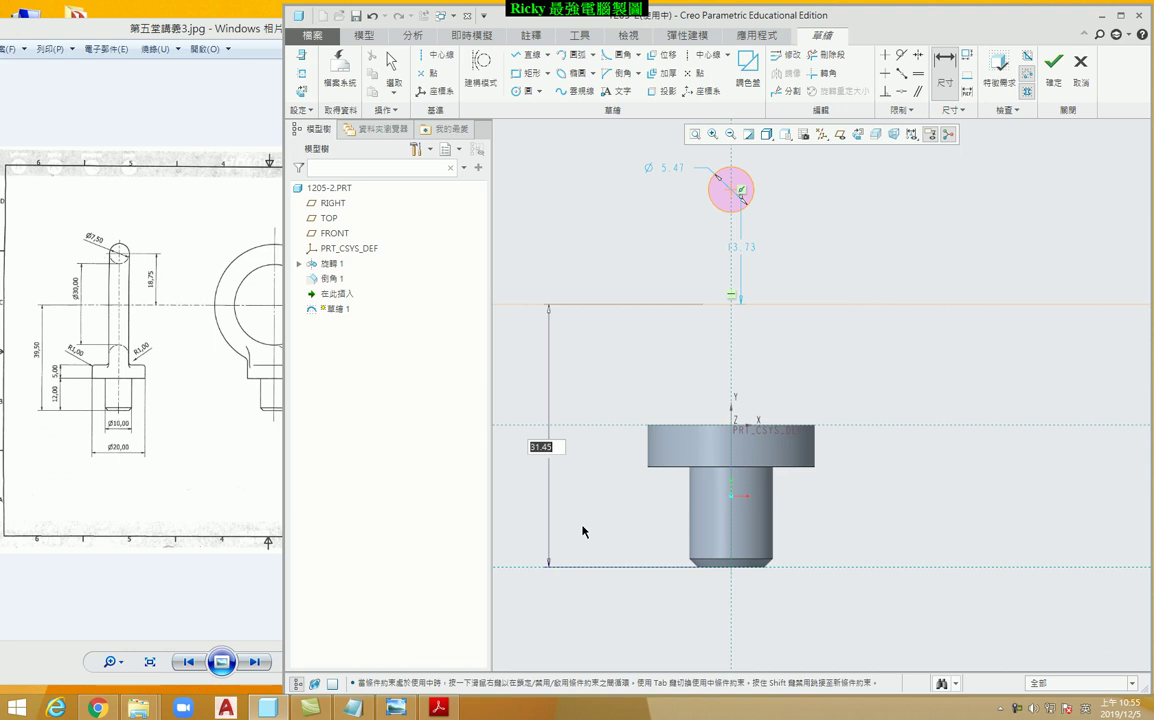
pyautogui.write('3')
pyautogui.press('Return')
pyautogui.scroll(-4, 883, 304)
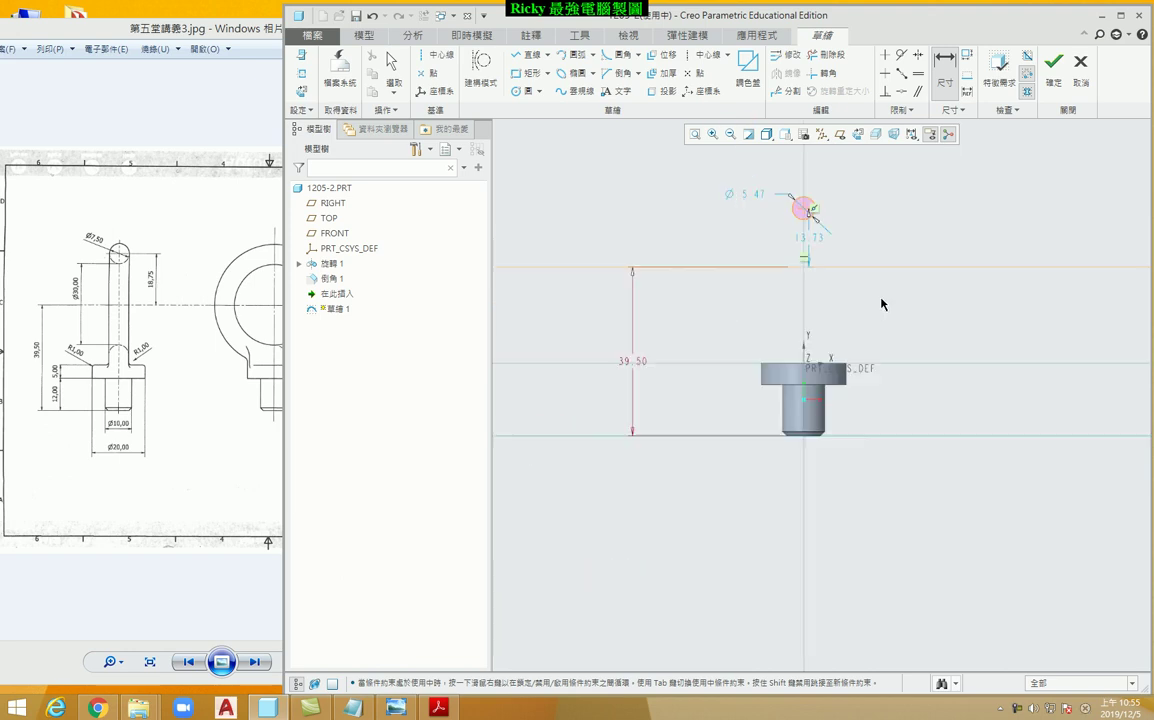
pyautogui.scroll(3, 853, 234)
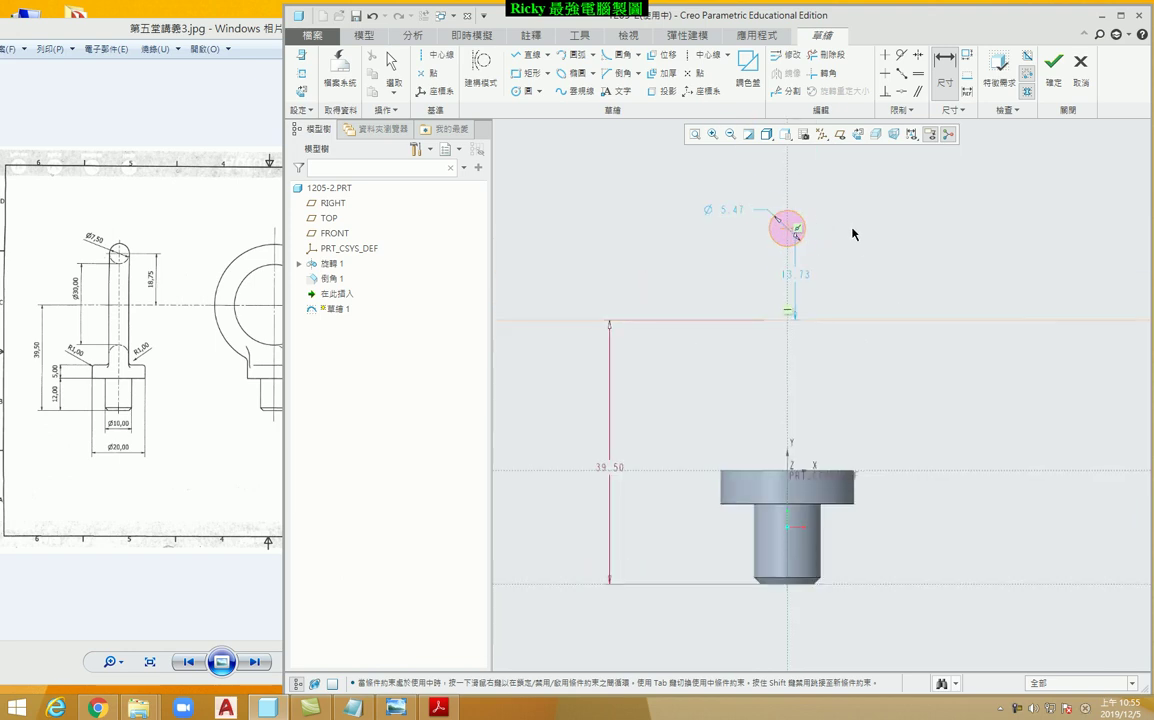
# Place the circle 18.75 above the centerline with diameter 7.50 and finish the sketch
pyautogui.doubleClick(799, 277)
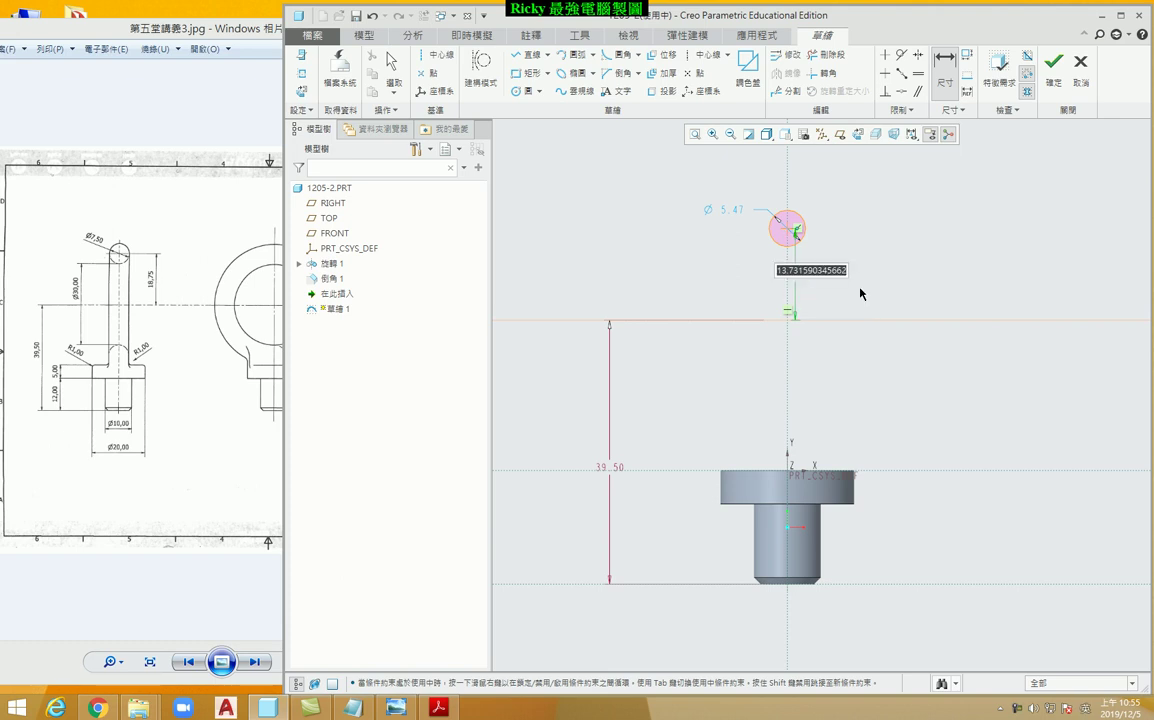
pyautogui.write('18.75')
pyautogui.press('Return')
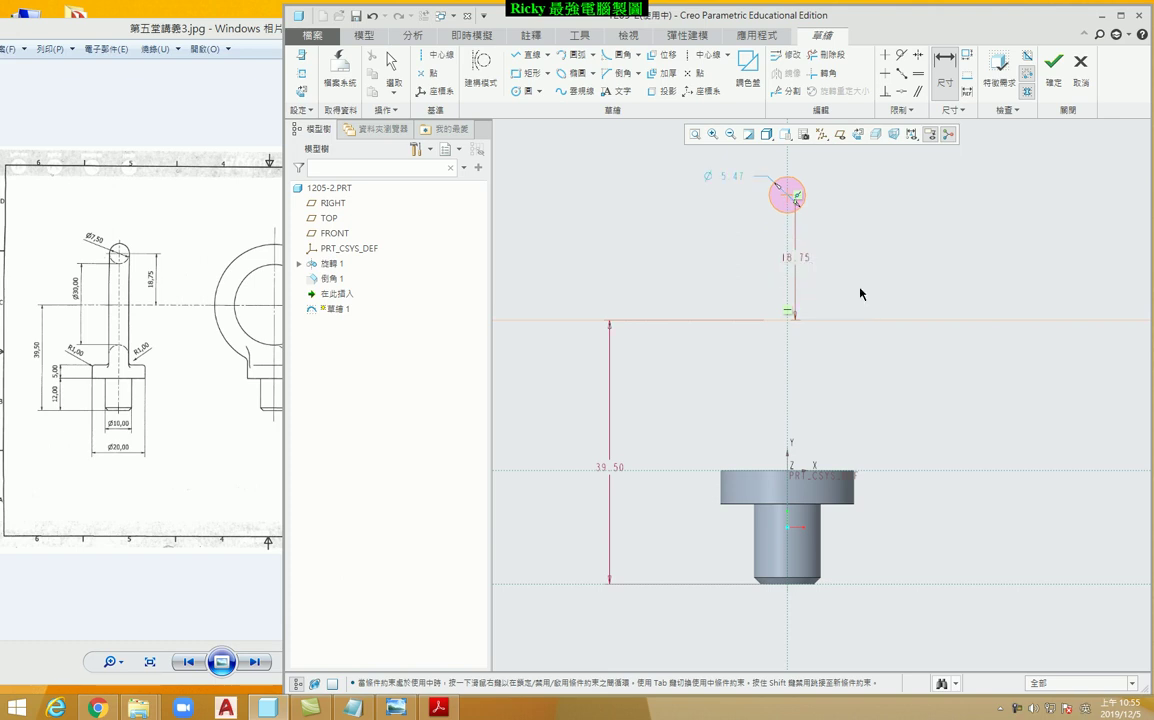
pyautogui.doubleClick(728, 178)
pyautogui.write('7')
pyautogui.press('Return')
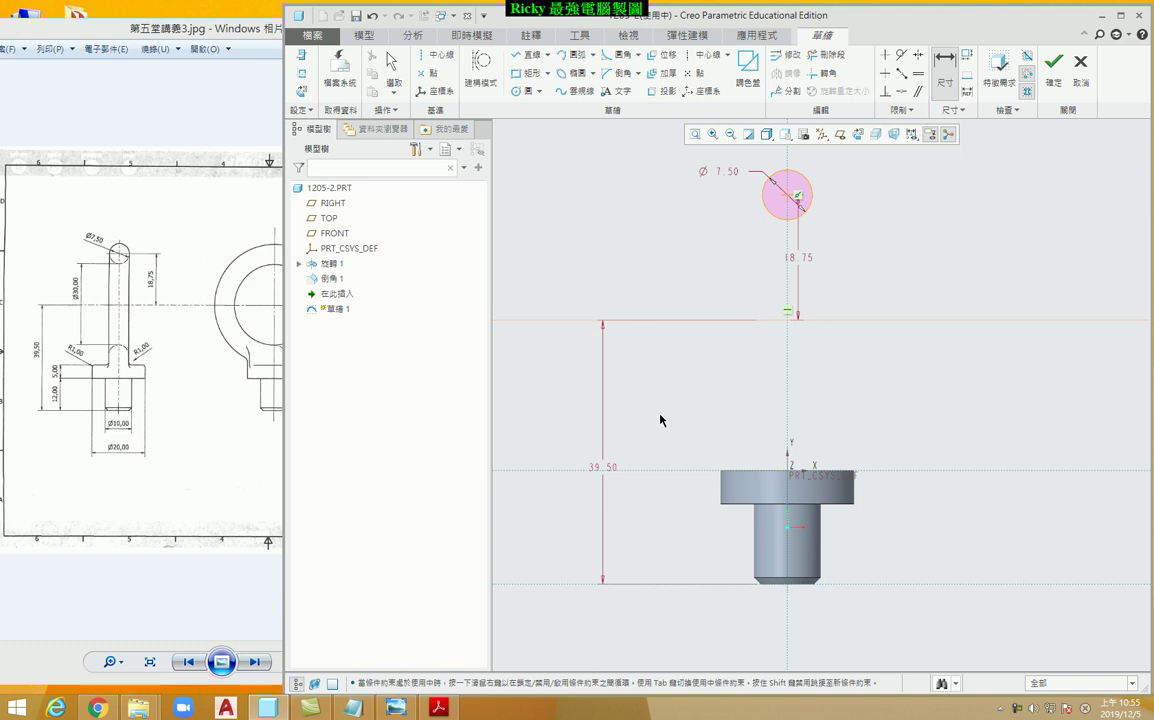
pyautogui.scroll(2, 730, 376)
pyautogui.click(1053, 62)
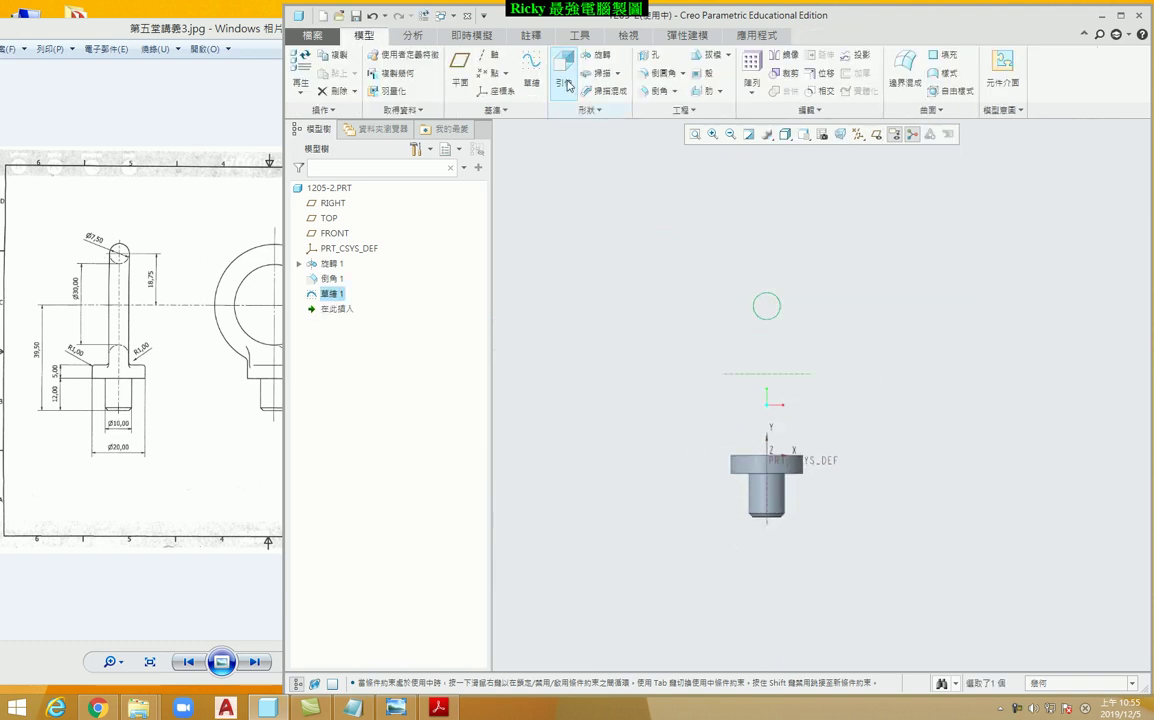
# Revolve the Ø7.50 circle 360° into the ring and hide its sketch
pyautogui.click(597, 56)
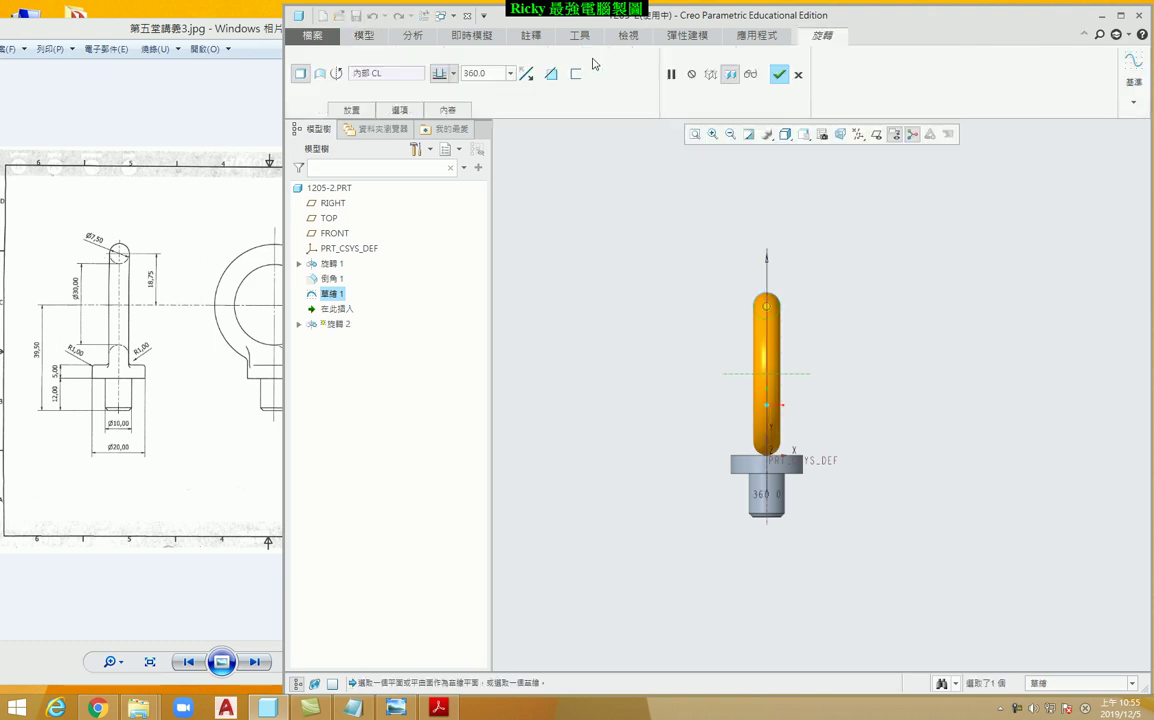
pyautogui.click(779, 76)
pyautogui.moveTo(662, 355); pyautogui.dragTo(630, 407, button='middle')
pyautogui.click(331, 294)
pyautogui.click(332, 308)
pyautogui.click(331, 294)
pyautogui.click(332, 308)
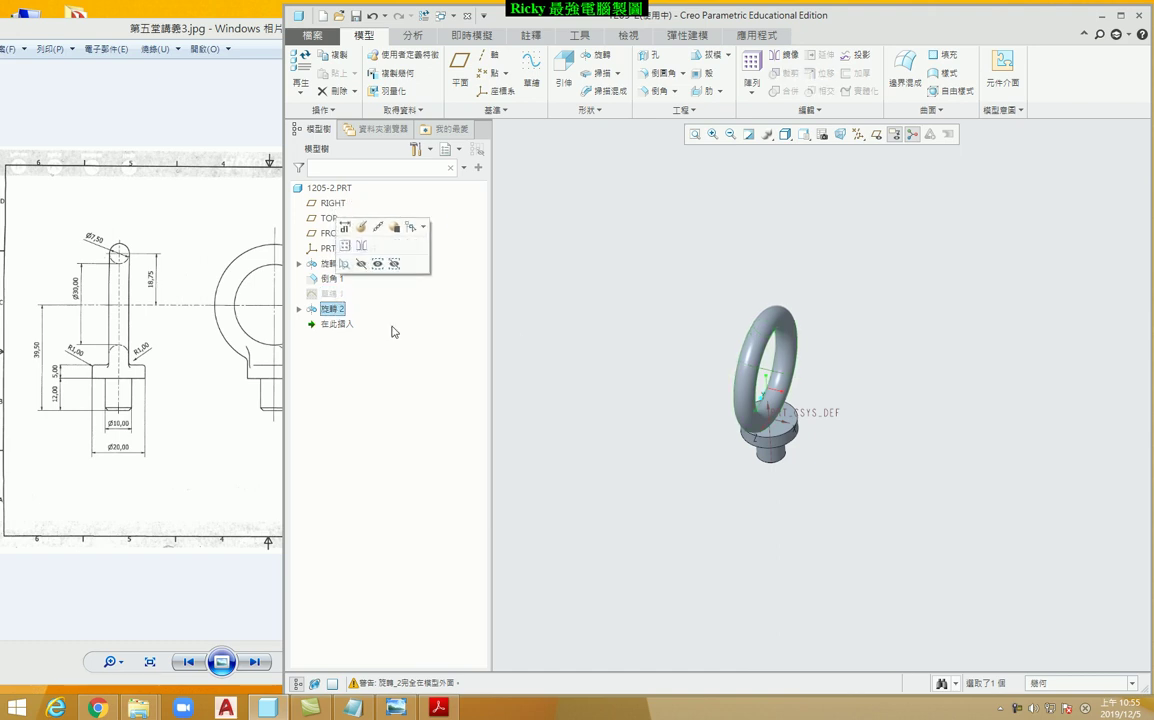
pyautogui.click(659, 350)
pyautogui.moveTo(659, 350)
pyautogui.mouseDown(button='middle')
pyautogui.moveTo(698, 332)
pyautogui.moveTo(682, 366)
pyautogui.mouseUp(button='middle')
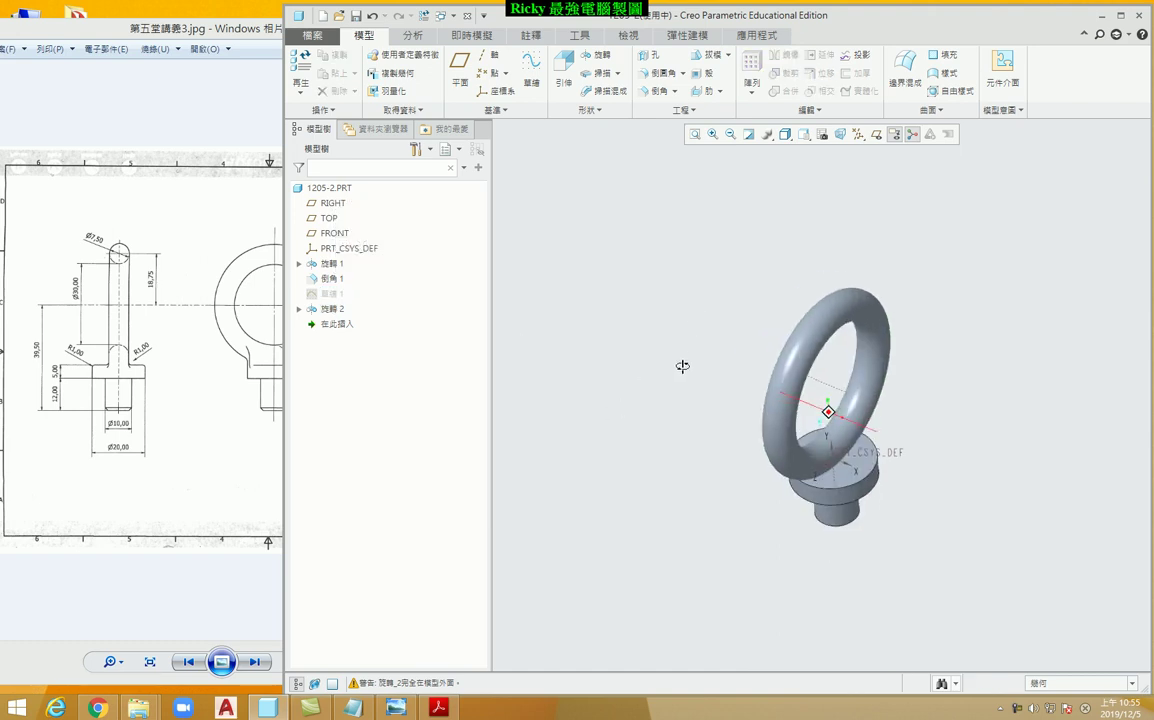
# Compare the model against the reference drawing and begin another sketch
pyautogui.click(180, 332)
pyautogui.scroll(2, 340, 352)
pyautogui.scroll(2, 386, 308)
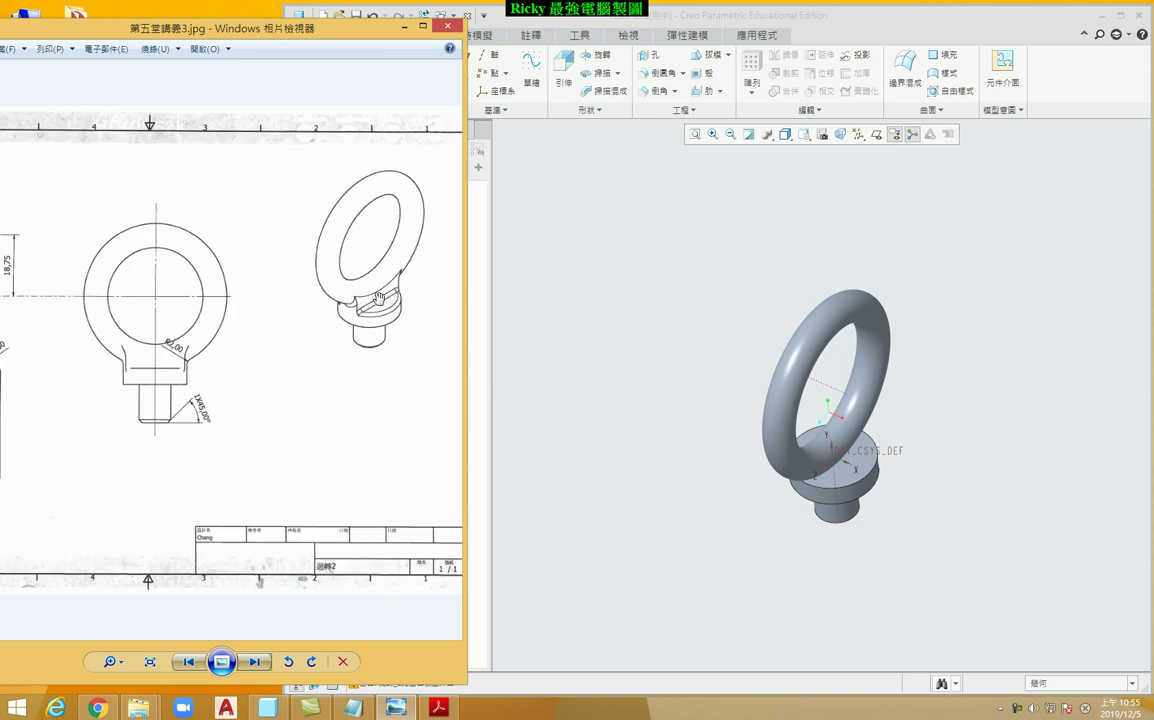
pyautogui.click(575, 330)
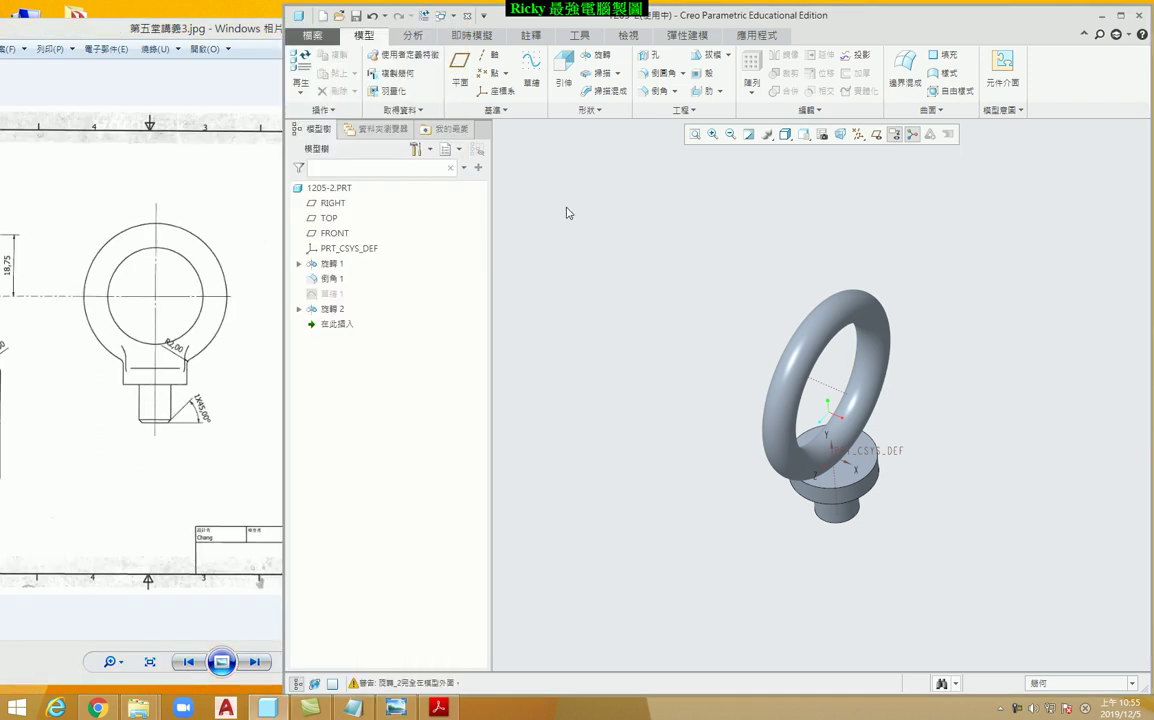
pyautogui.click(533, 84)
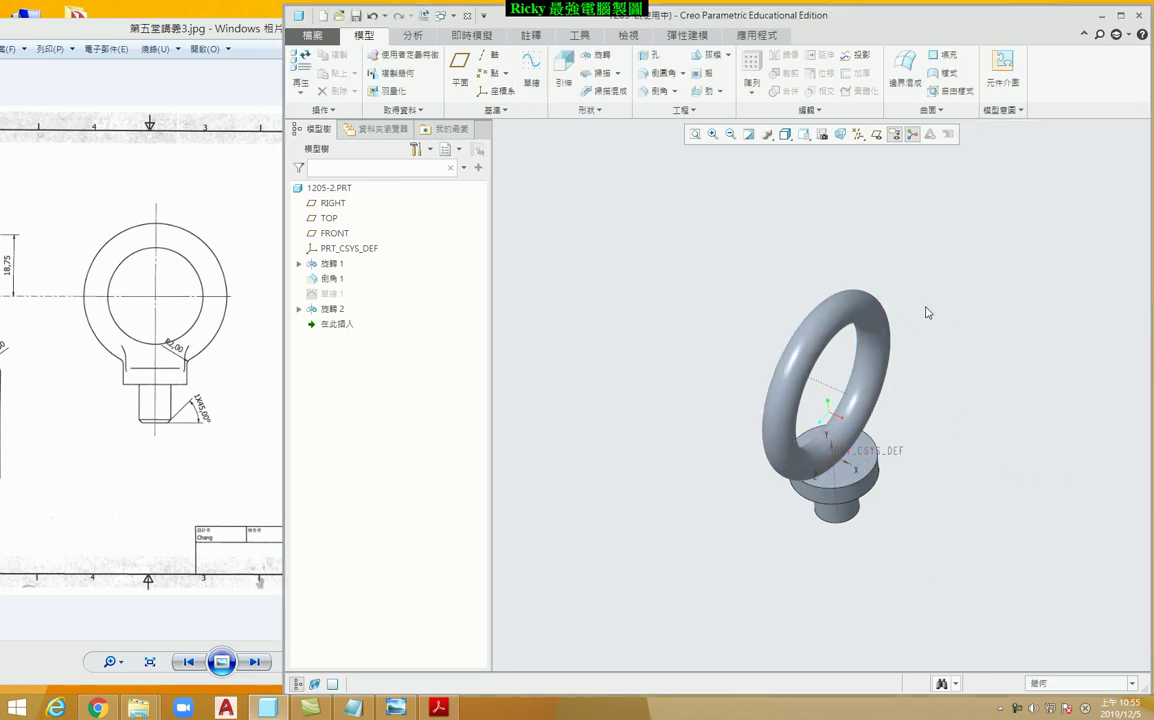
pyautogui.scroll(-2, 927, 330)
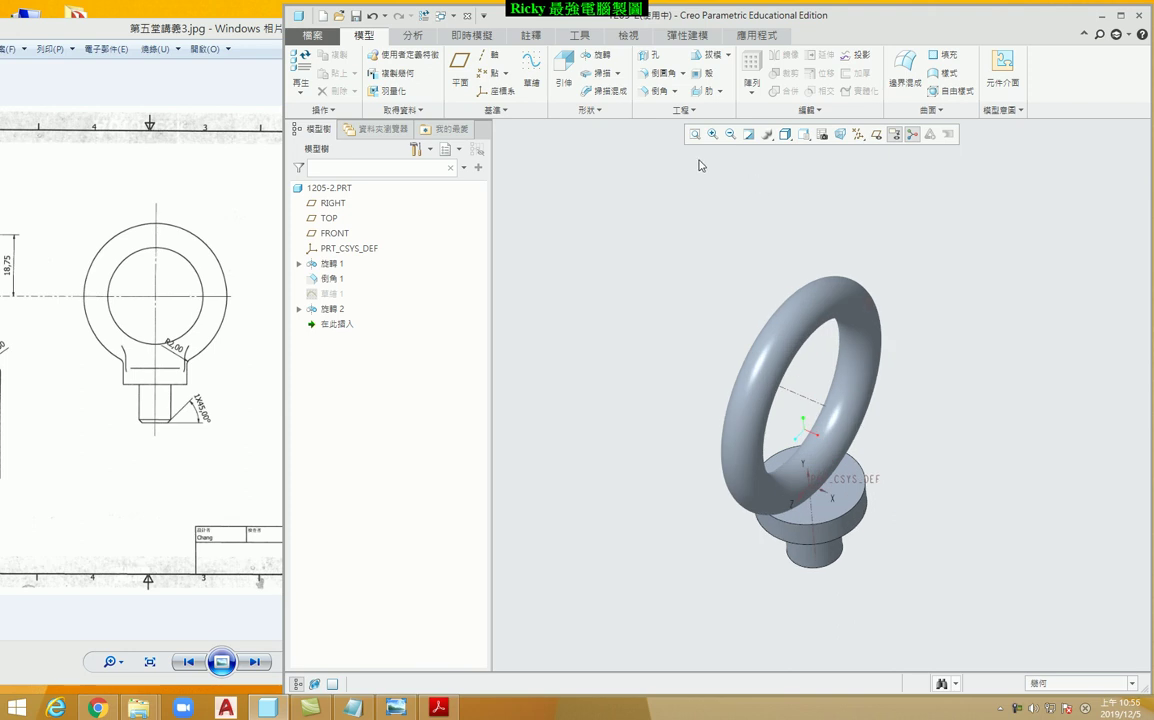
# Create planar cross-section XSEC0001 through the picked reference plane
pyautogui.click(628, 36)
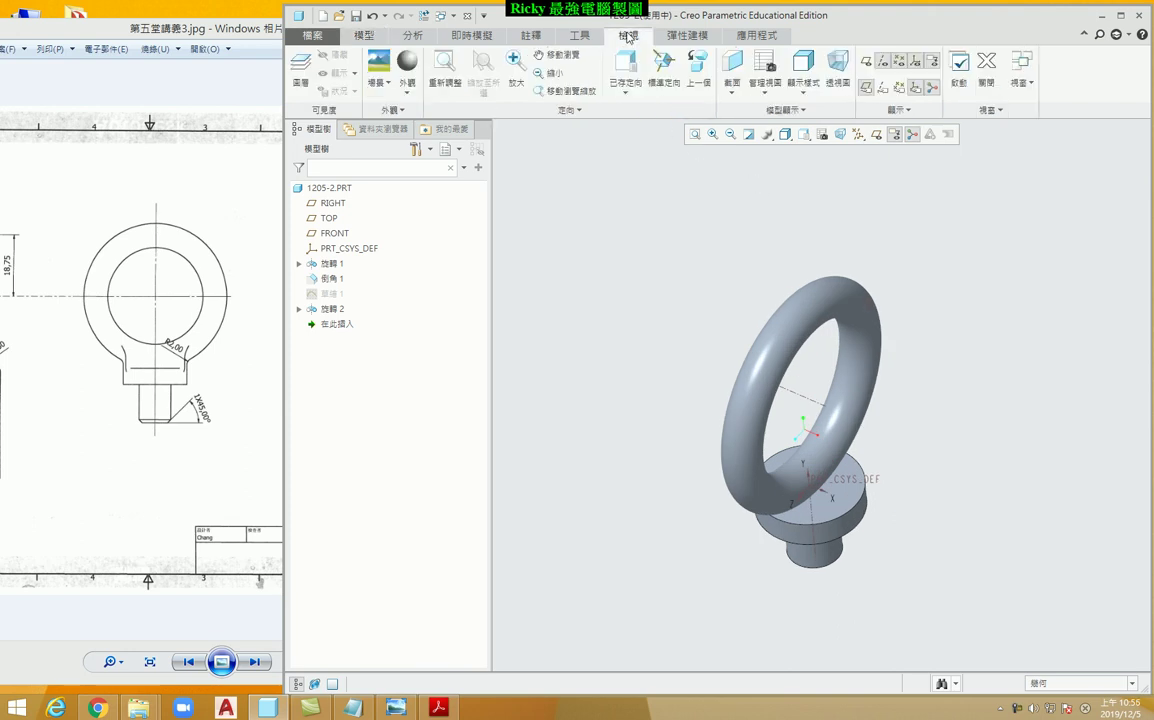
pyautogui.click(732, 90)
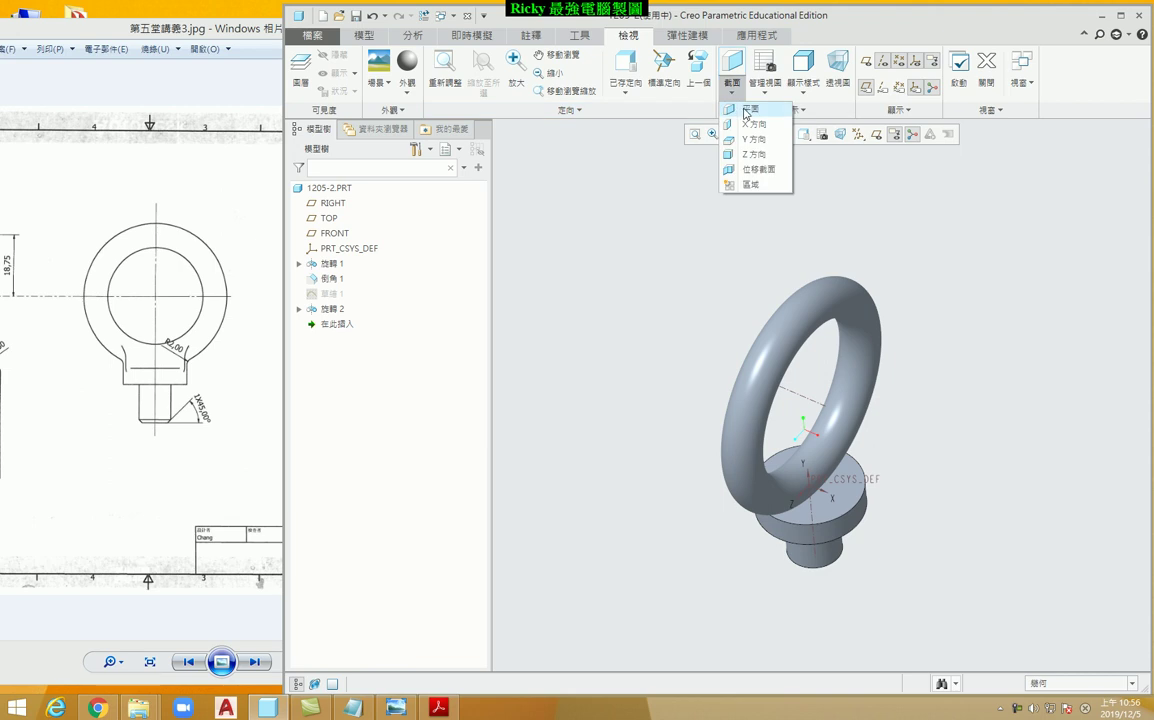
pyautogui.click(745, 110)
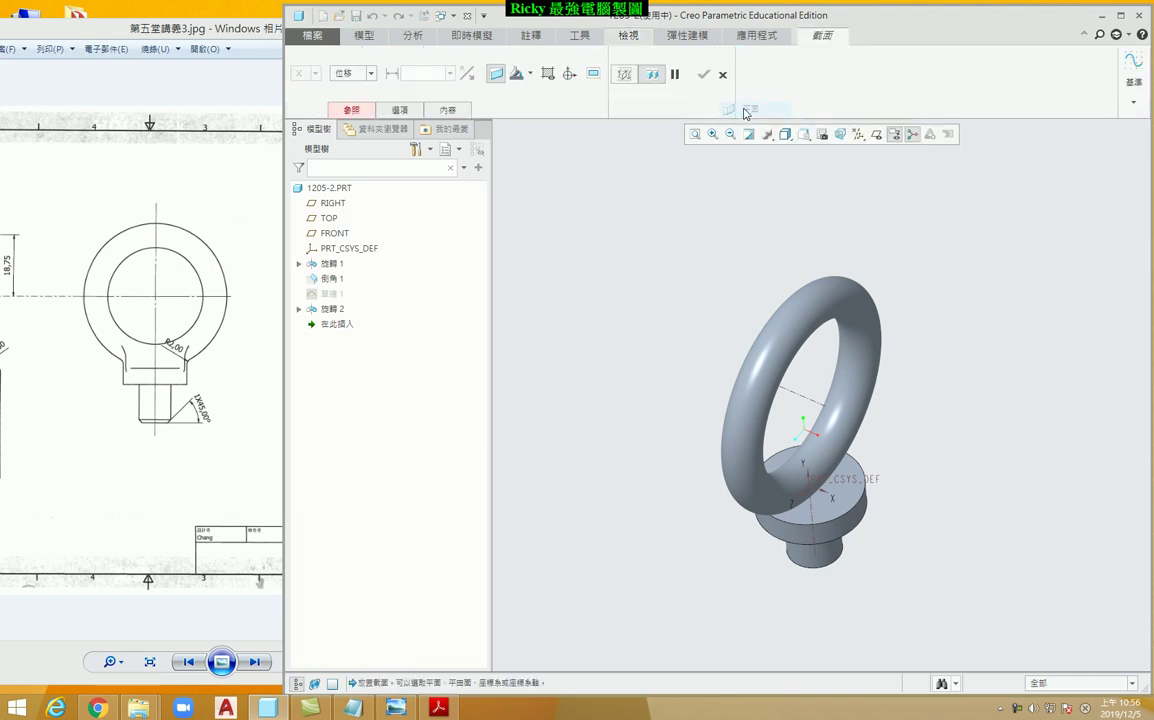
pyautogui.click(842, 505)
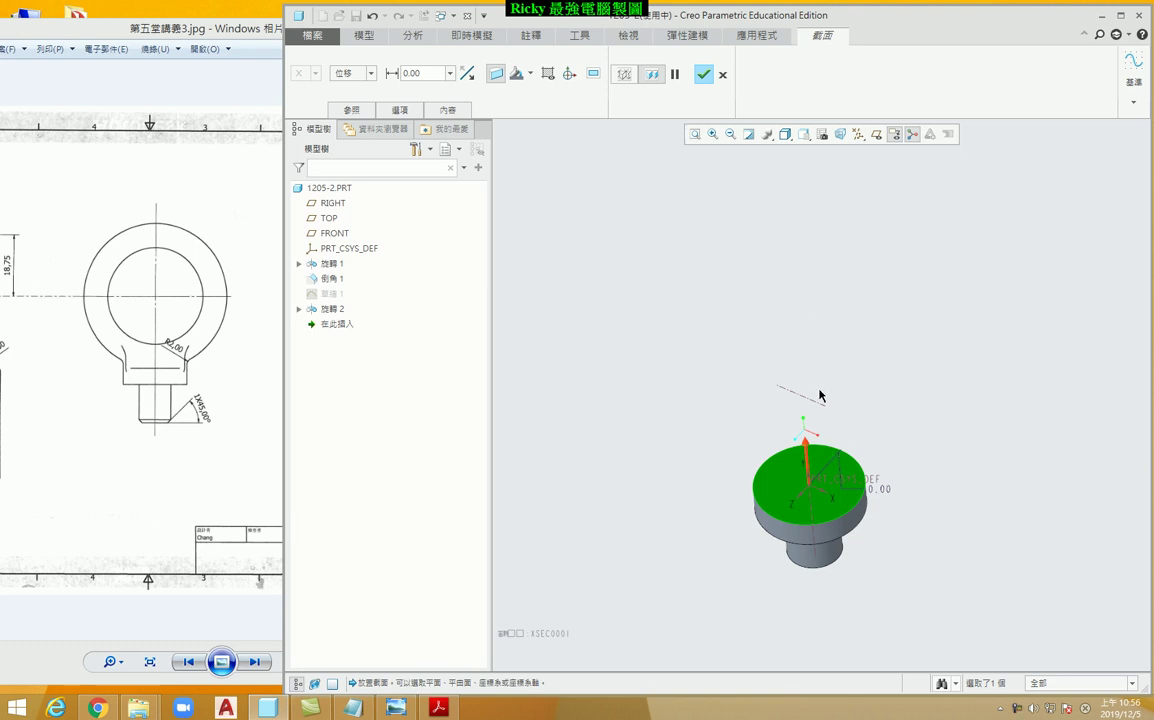
pyautogui.click(705, 75)
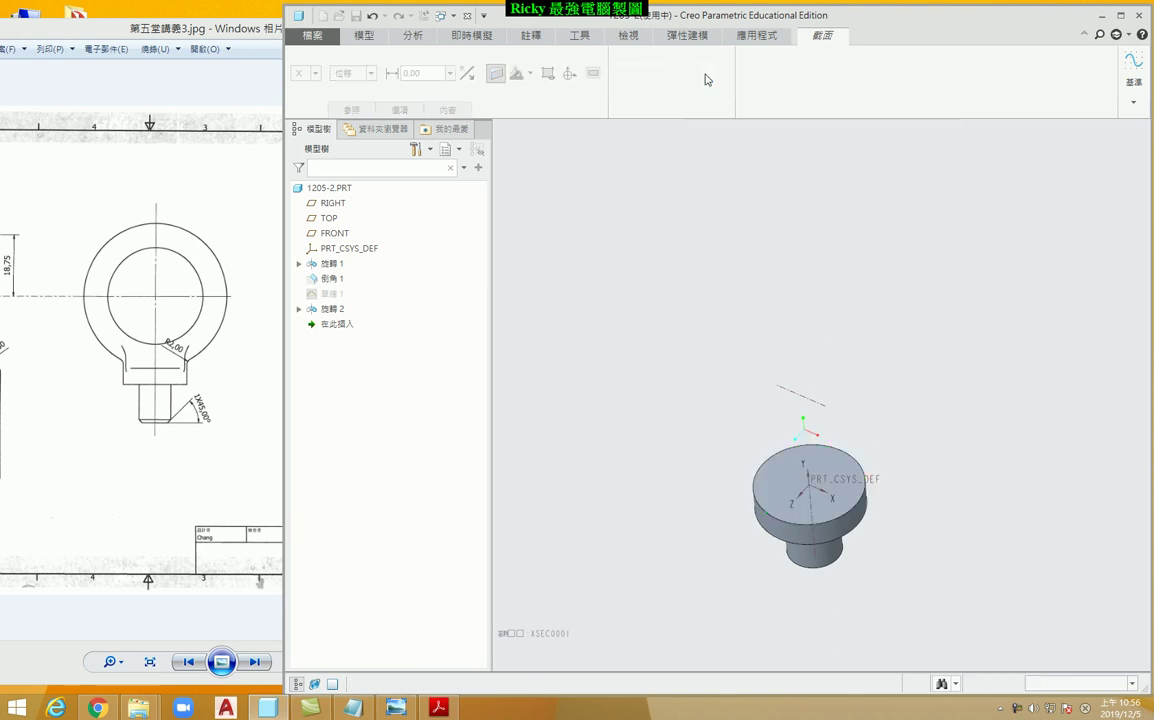
pyautogui.moveTo(981, 433)
pyautogui.mouseDown(button='middle')
pyautogui.moveTo(949, 425)
pyautogui.moveTo(927, 458)
pyautogui.mouseUp(button='middle')
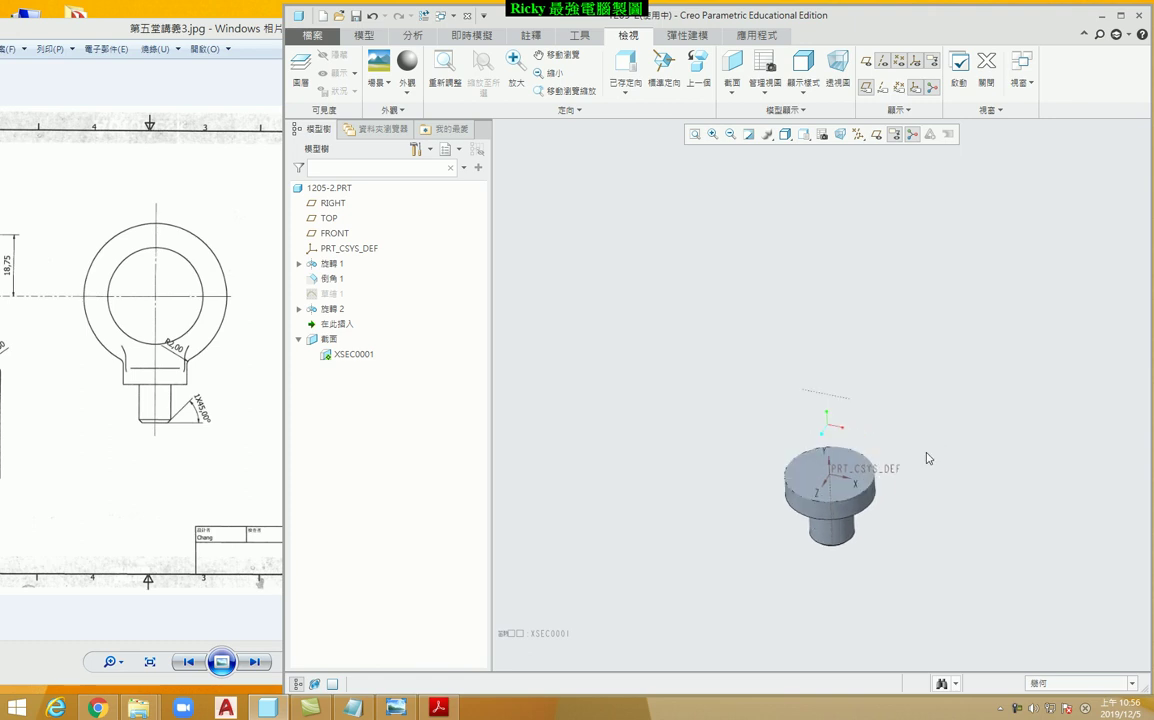
# Start a sketch on the base's top face and project its circular edge
pyautogui.click(362, 40)
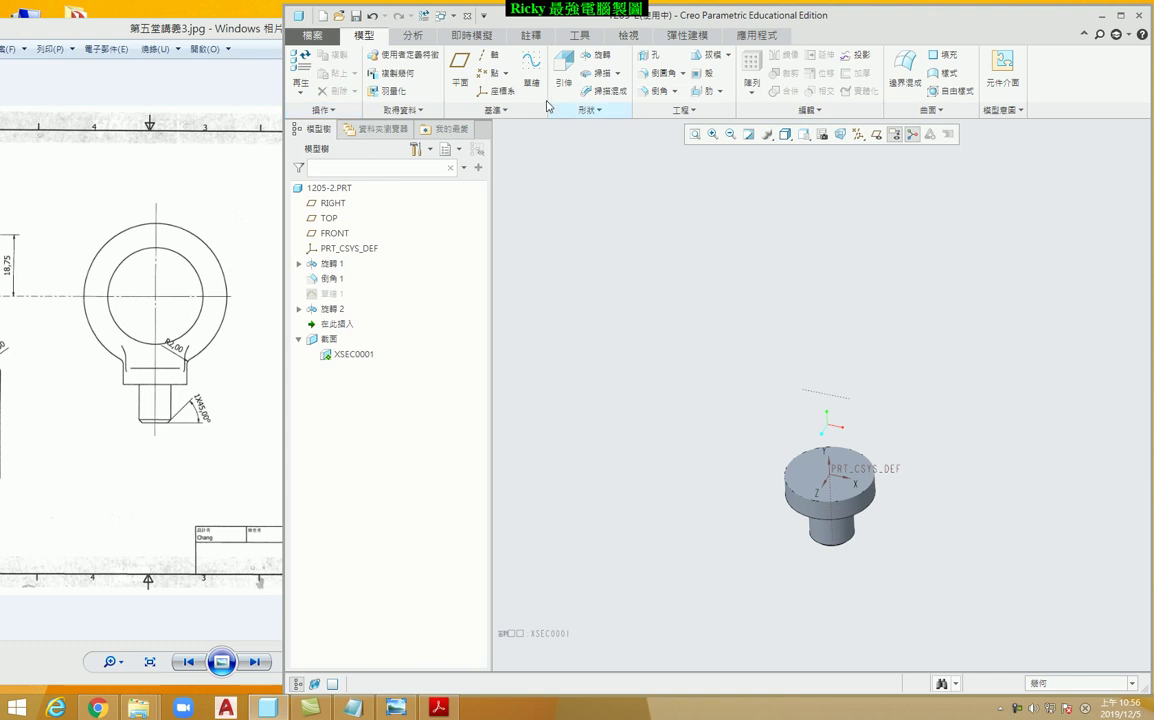
pyautogui.click(530, 70)
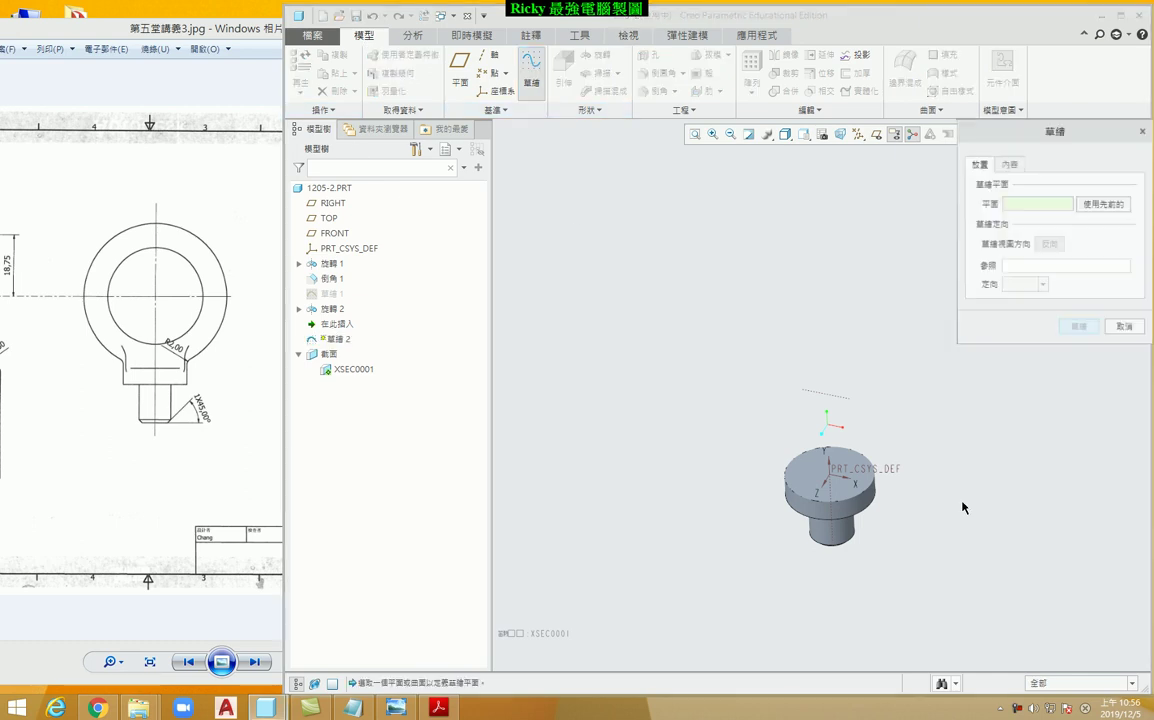
pyautogui.click(818, 464)
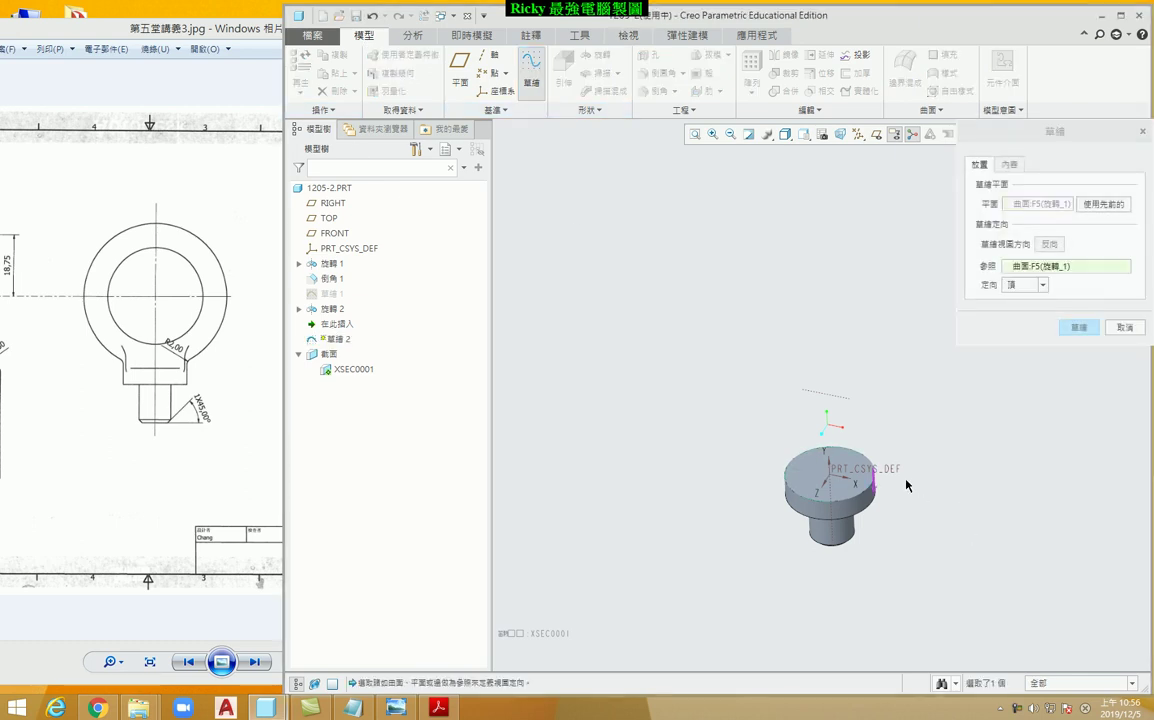
pyautogui.click(1079, 326)
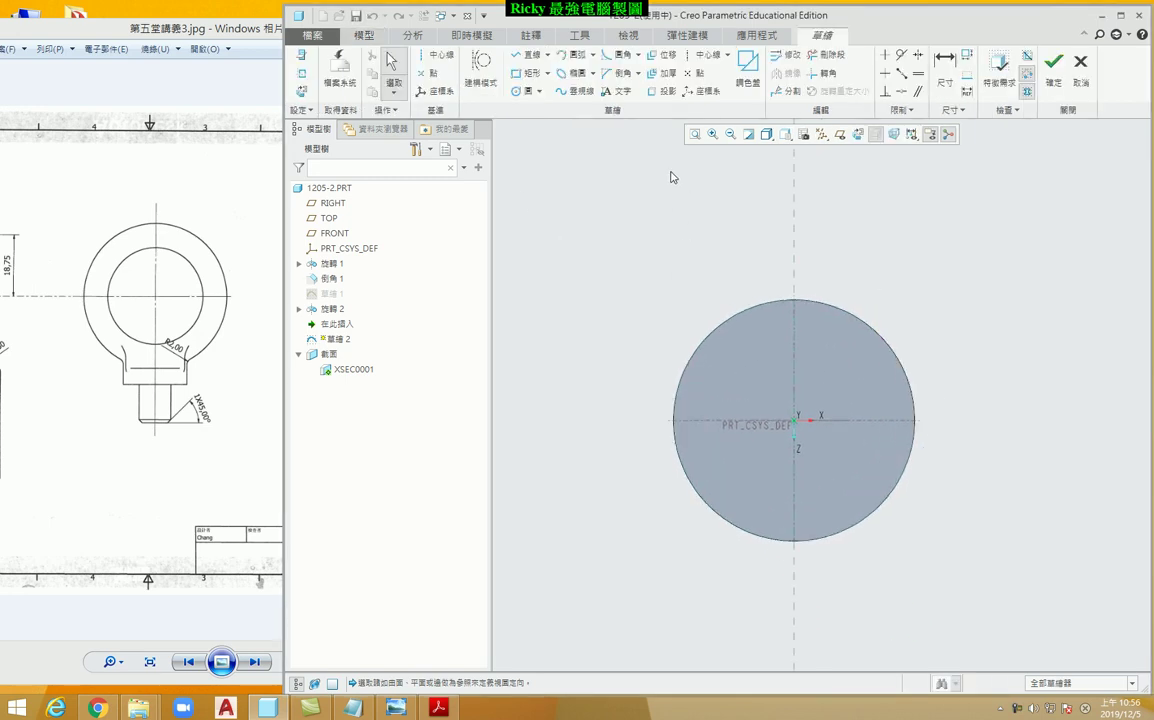
pyautogui.click(664, 91)
pyautogui.click(758, 313)
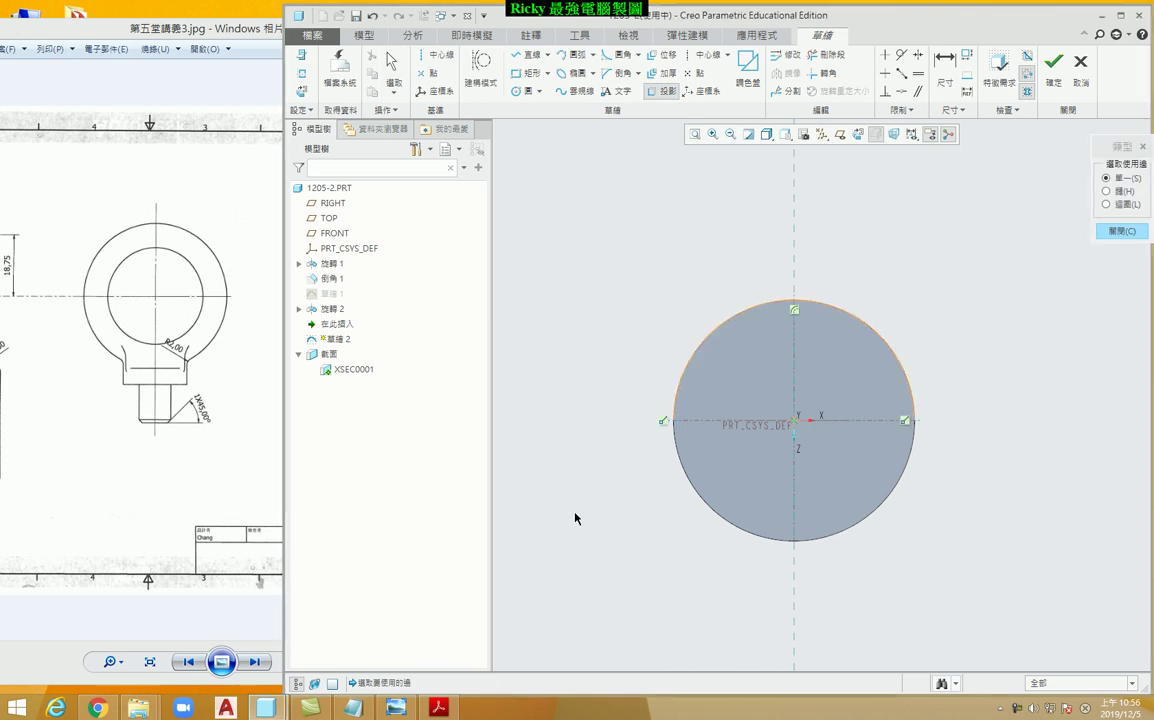
pyautogui.middleClick(641, 370)
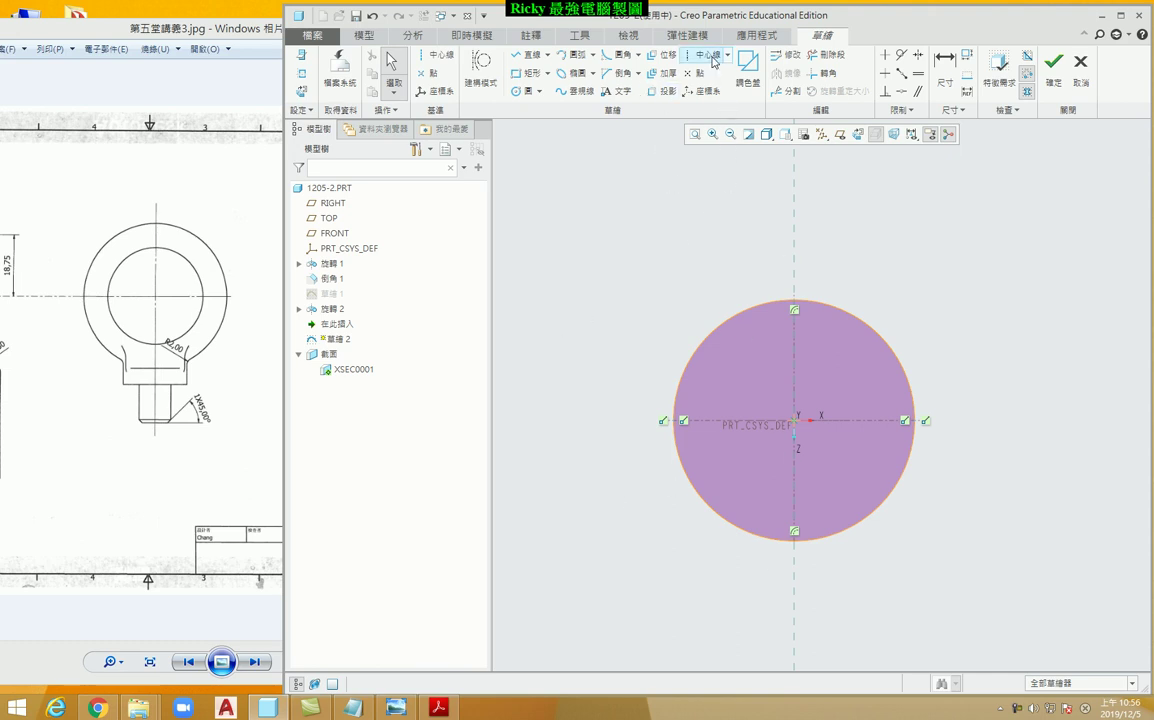
# Add a vertical centerline through the circle centre and a vertical line across the circle
pyautogui.click(708, 55)
pyautogui.click(801, 260)
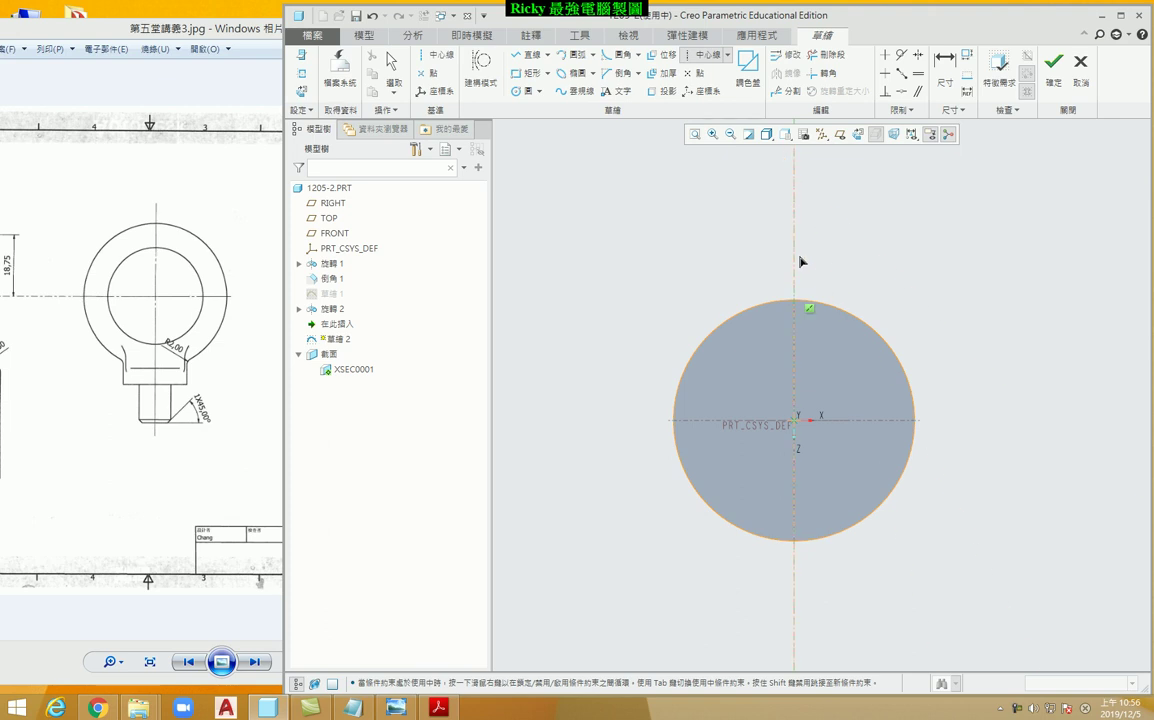
pyautogui.middleClick(855, 252)
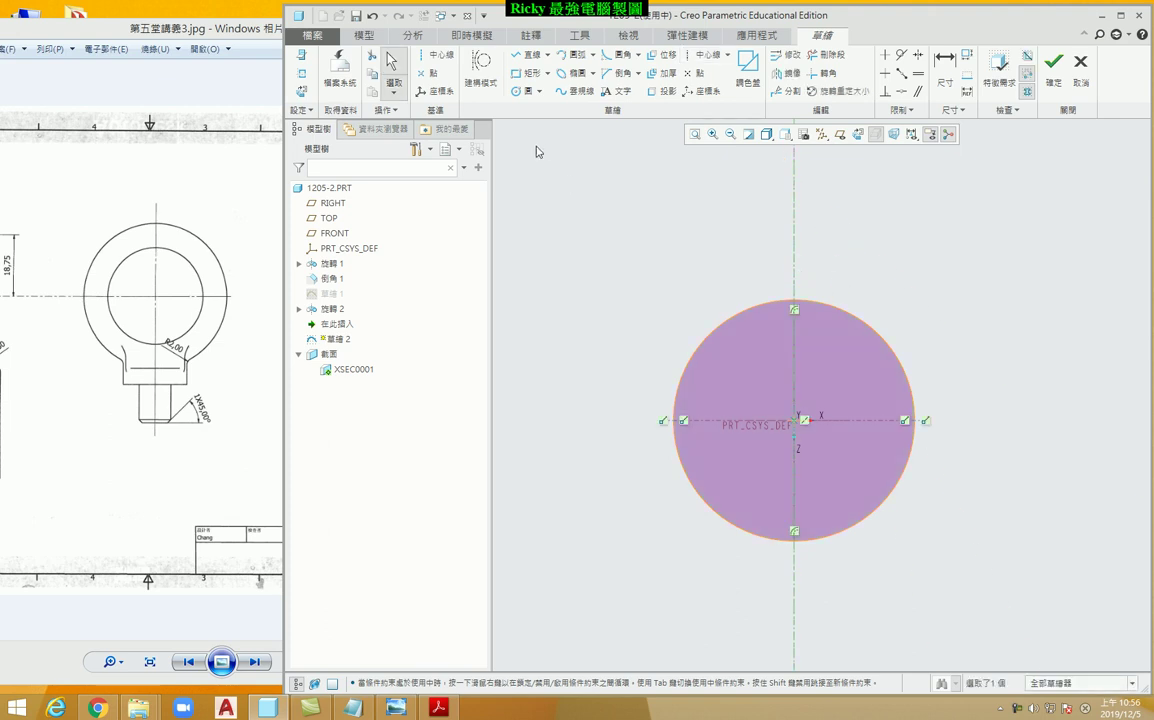
pyautogui.click(528, 55)
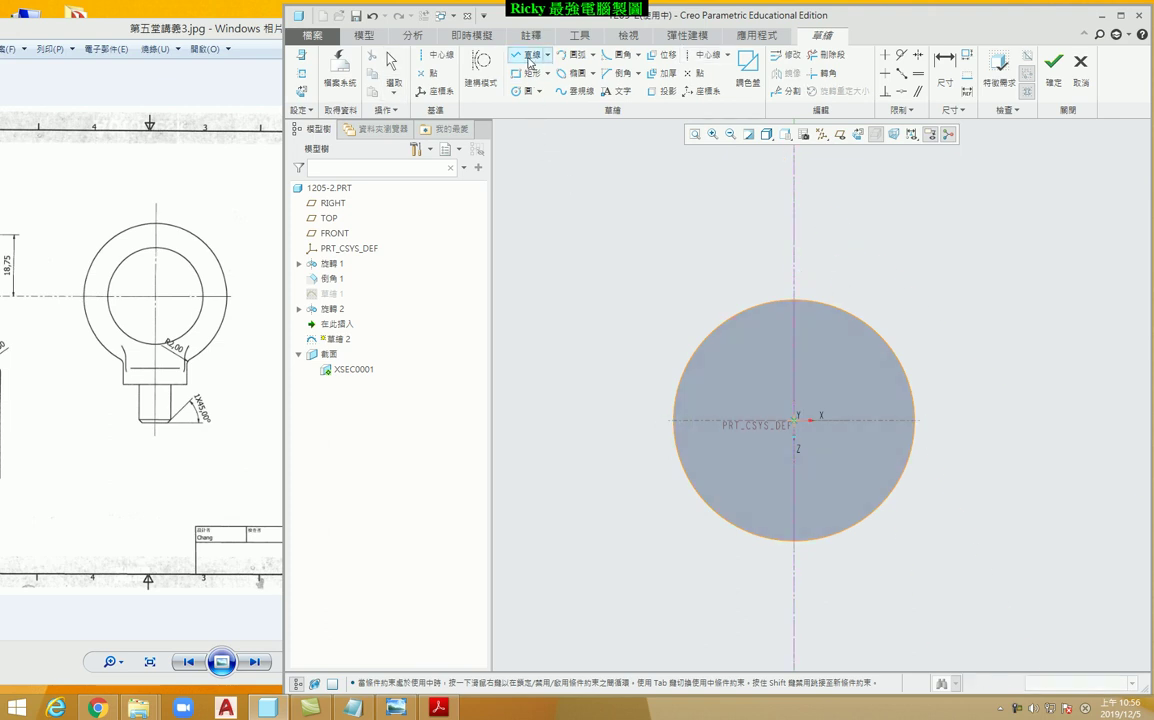
pyautogui.click(750, 308)
pyautogui.click(750, 532)
pyautogui.middleClick(680, 375)
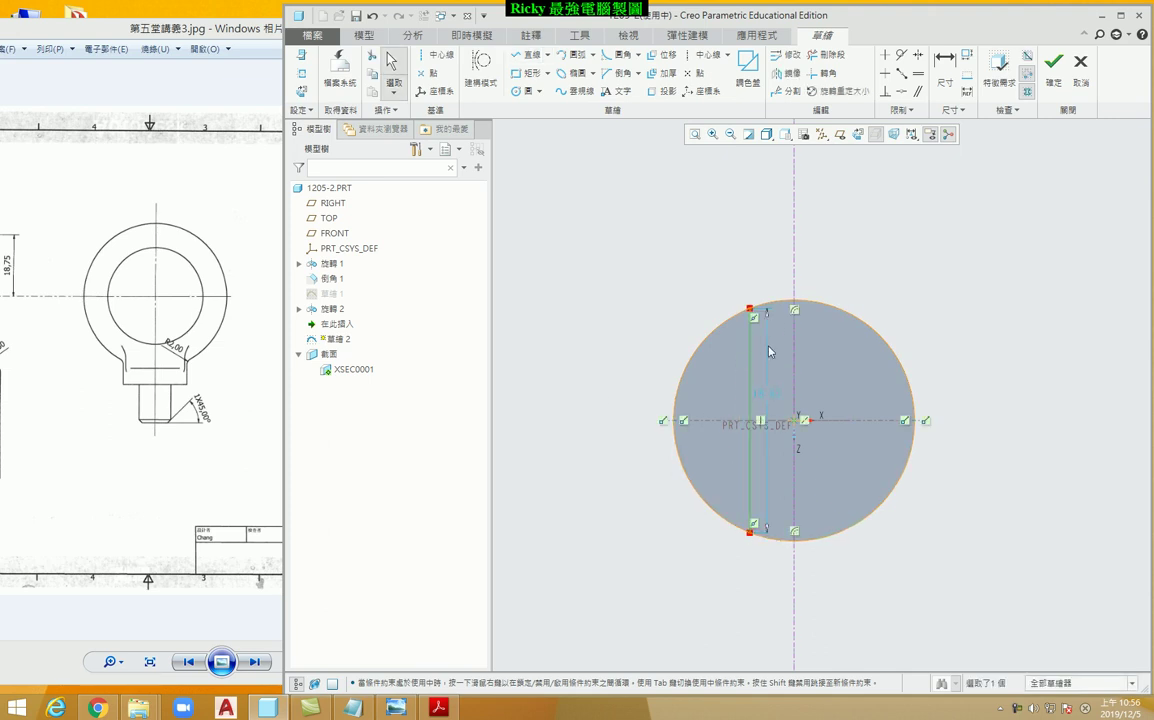
# Mirror the line across the centerline and trim away both side arcs
pyautogui.click(790, 75)
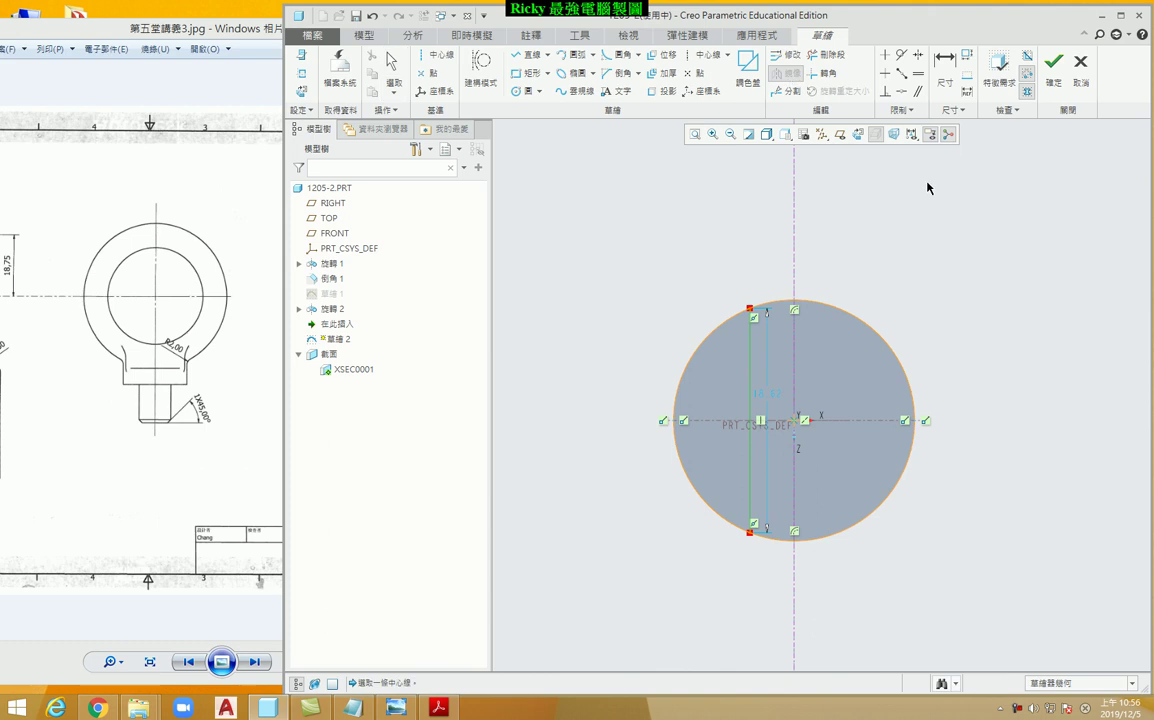
pyautogui.click(797, 245)
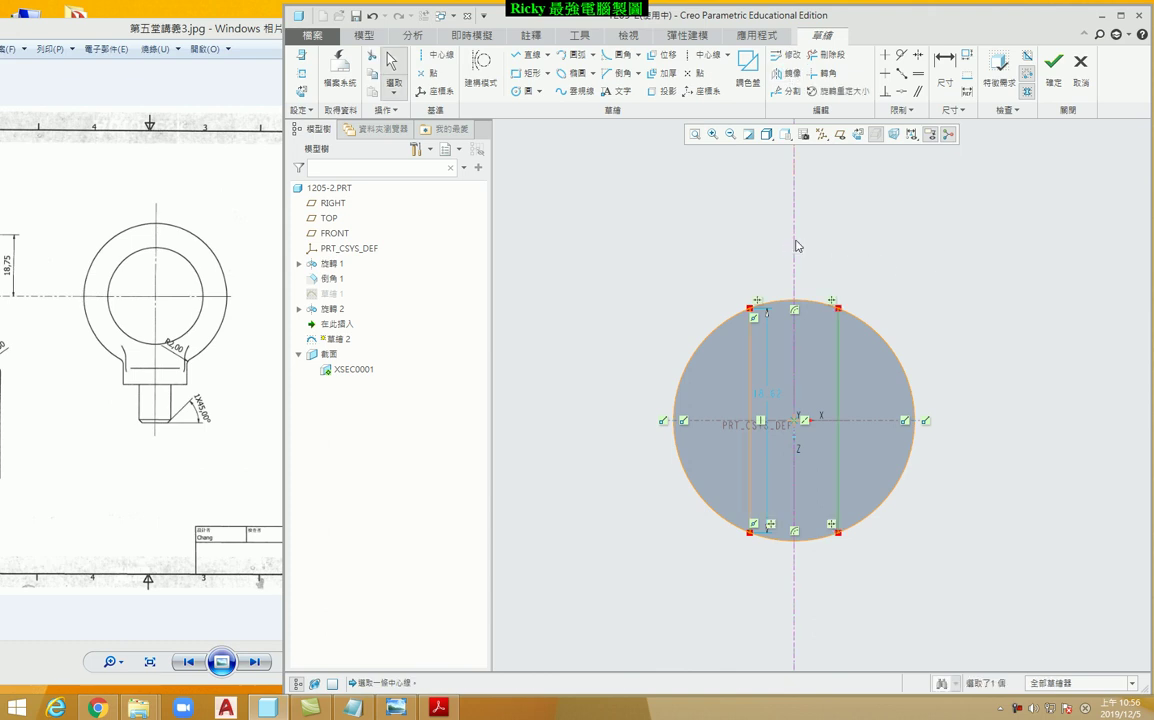
pyautogui.click(826, 54)
pyautogui.moveTo(888, 302); pyautogui.dragTo(883, 505)
pyautogui.moveTo(700, 270); pyautogui.dragTo(695, 556)
pyautogui.middleClick(728, 468)
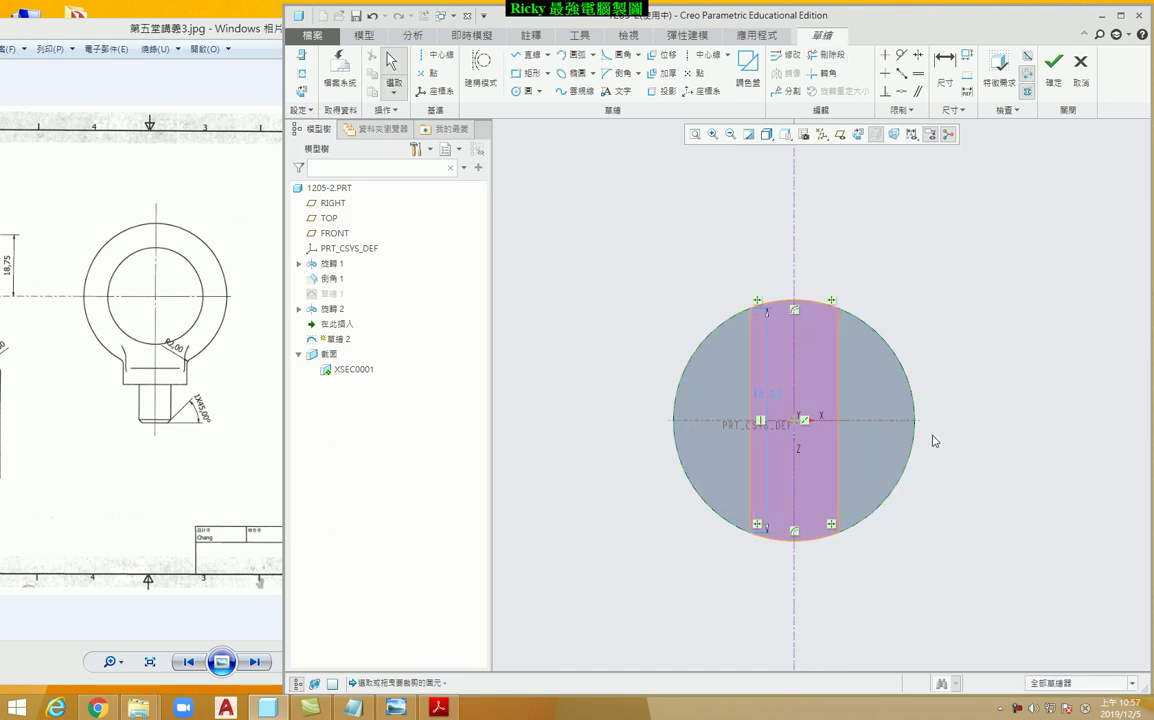
# Check the side view on the reference drawing for the strip width
pyautogui.moveTo(752, 352); pyautogui.dragTo(830, 372)
pyautogui.moveTo(106, 365); pyautogui.dragTo(286, 360)
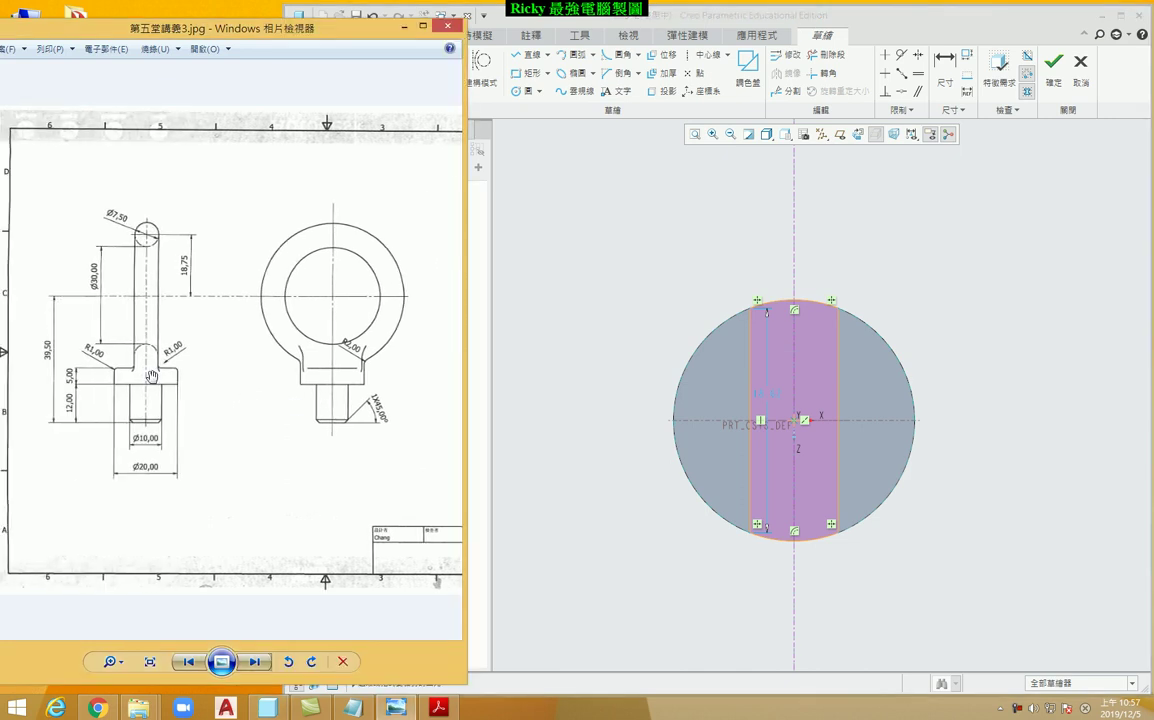
pyautogui.scroll(3, 165, 382)
pyautogui.scroll(2, 165, 382)
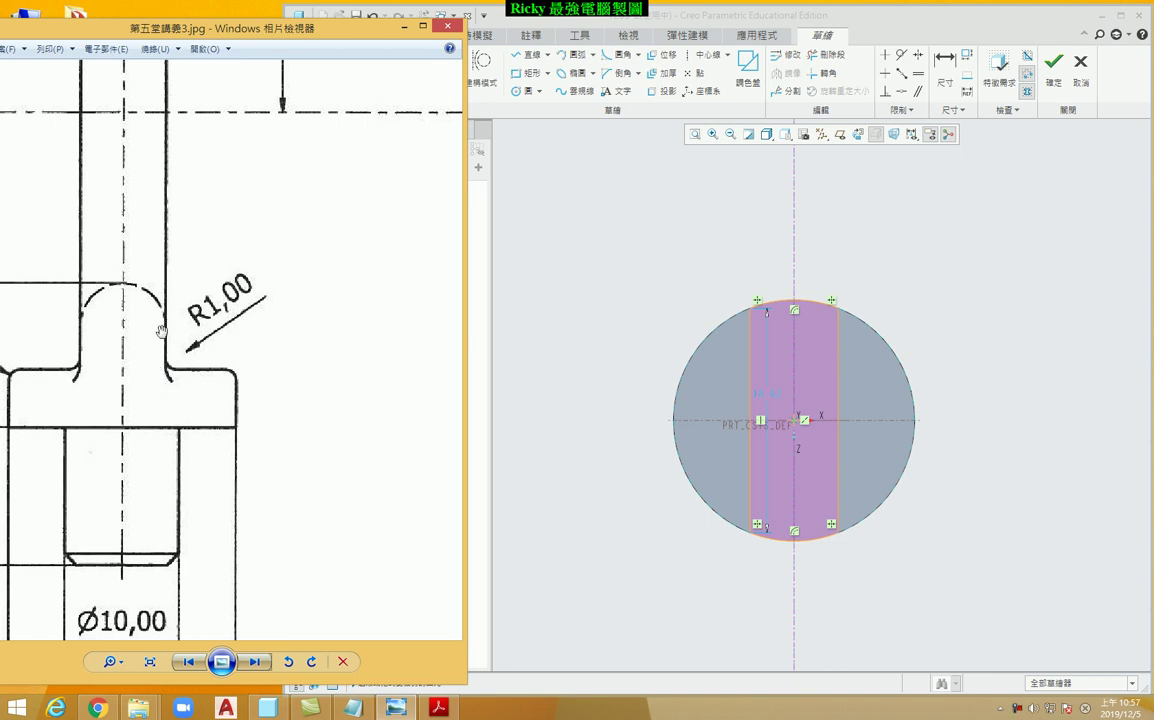
pyautogui.scroll(-2, 146, 300)
pyautogui.scroll(-1, 154, 300)
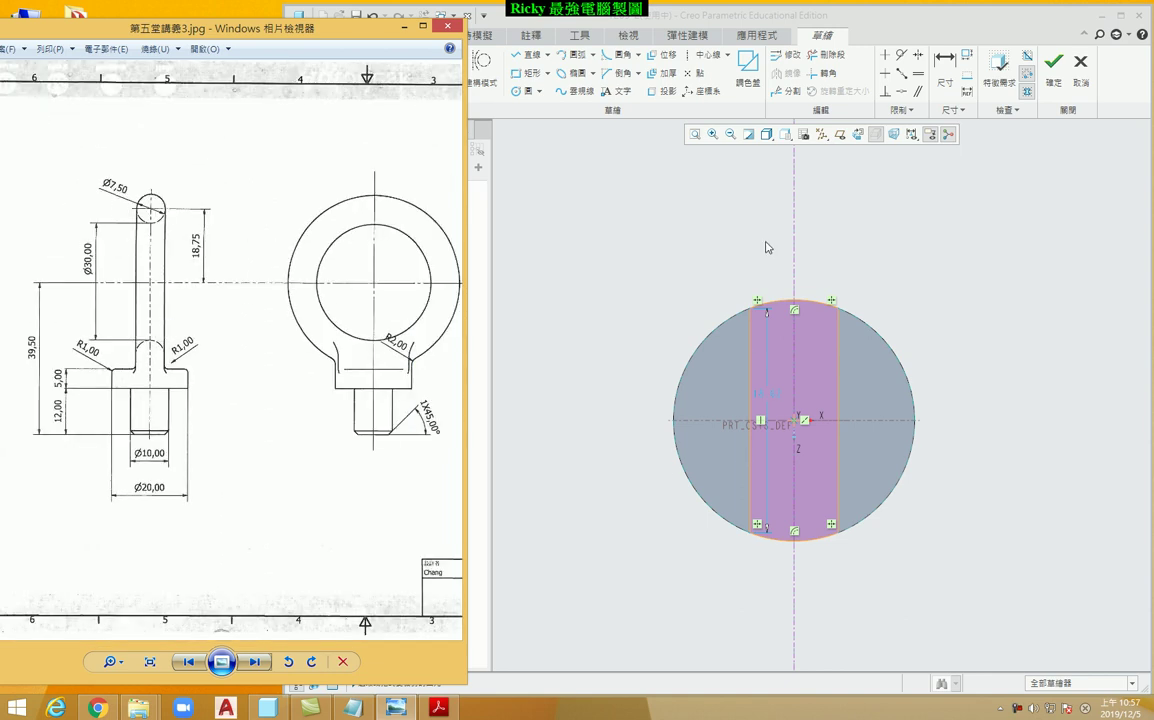
pyautogui.click(948, 103)
# Dimension the strip width to 7.50 and finish Sketch 2
pyautogui.click(948, 103)
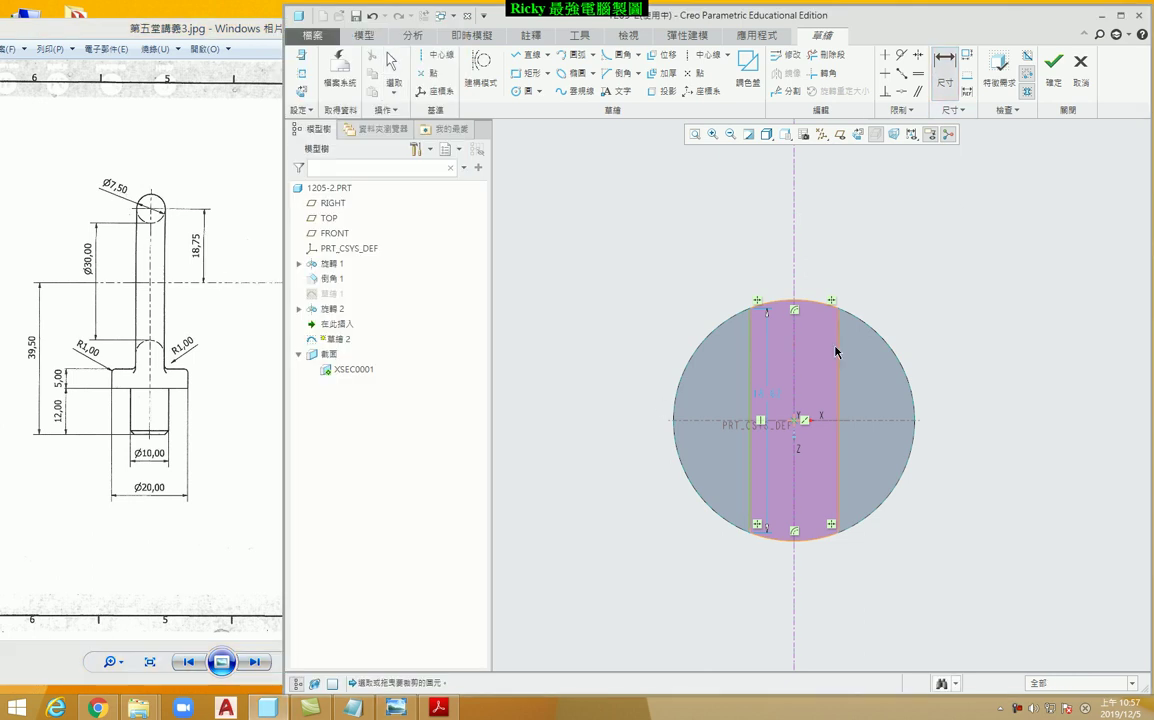
pyautogui.middleClick(797, 258)
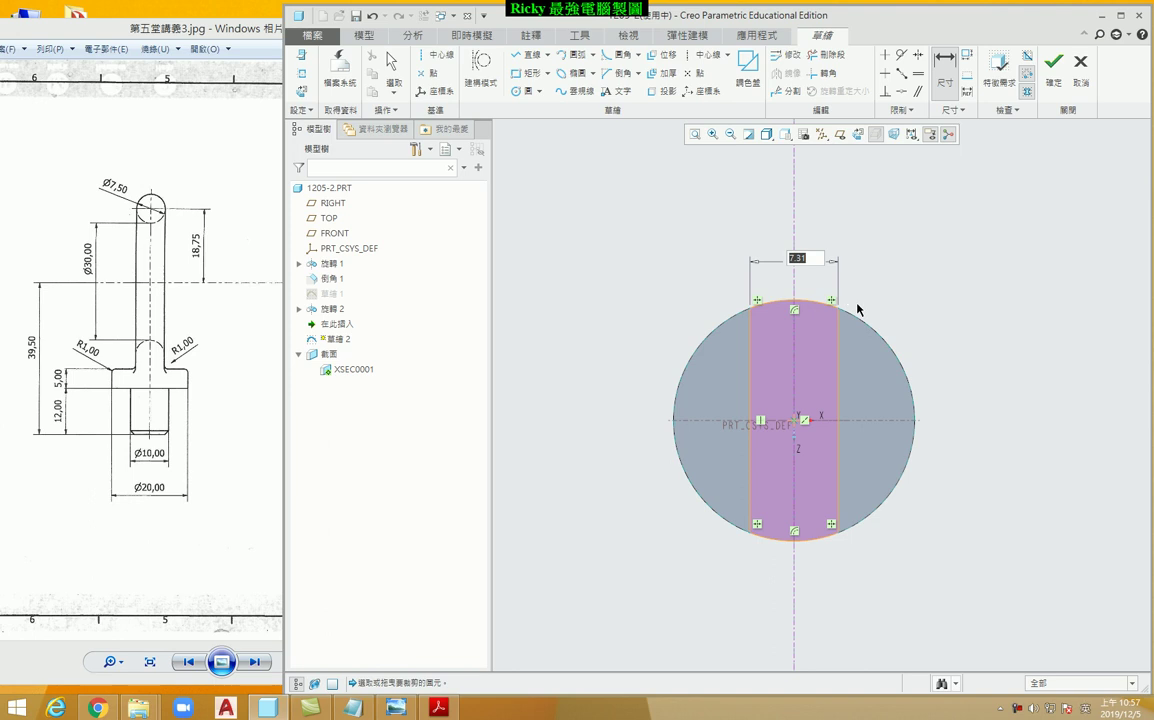
pyautogui.write('7')
pyautogui.press('Return')
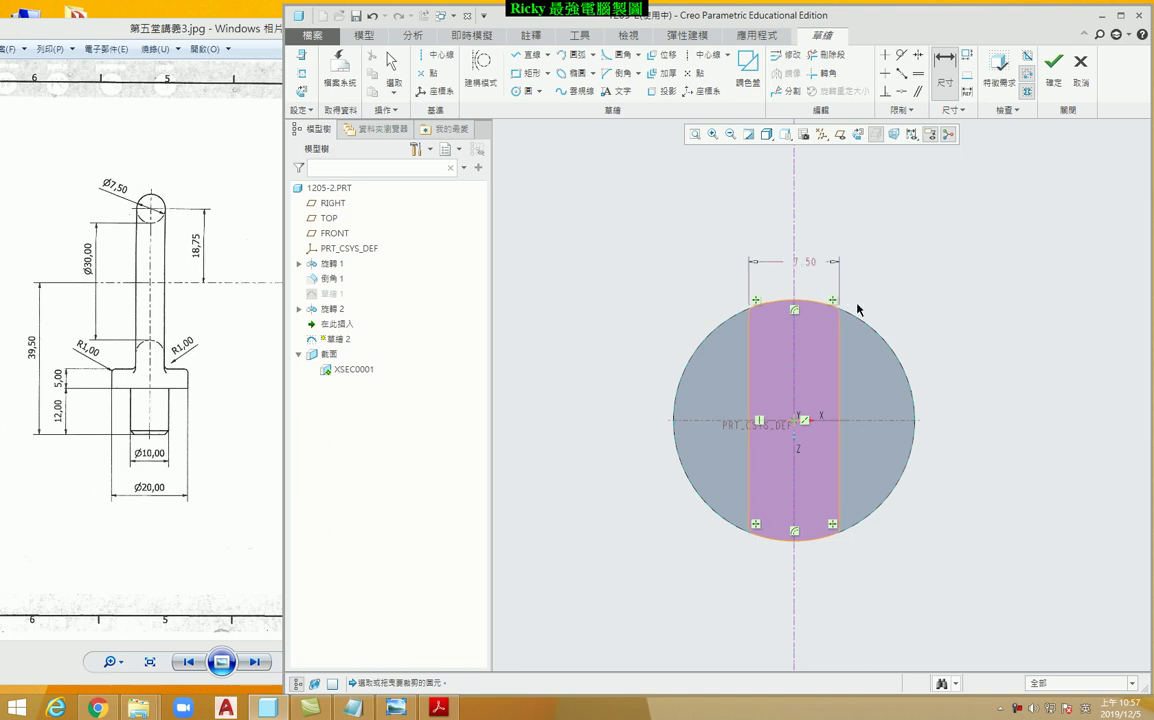
pyautogui.click(1054, 70)
pyautogui.moveTo(933, 363)
pyautogui.mouseDown(button='middle')
pyautogui.moveTo(783, 420)
pyautogui.moveTo(758, 317)
pyautogui.moveTo(742, 355)
pyautogui.mouseUp(button='middle')
pyautogui.scroll(2, 742, 355)
pyautogui.click(963, 263)
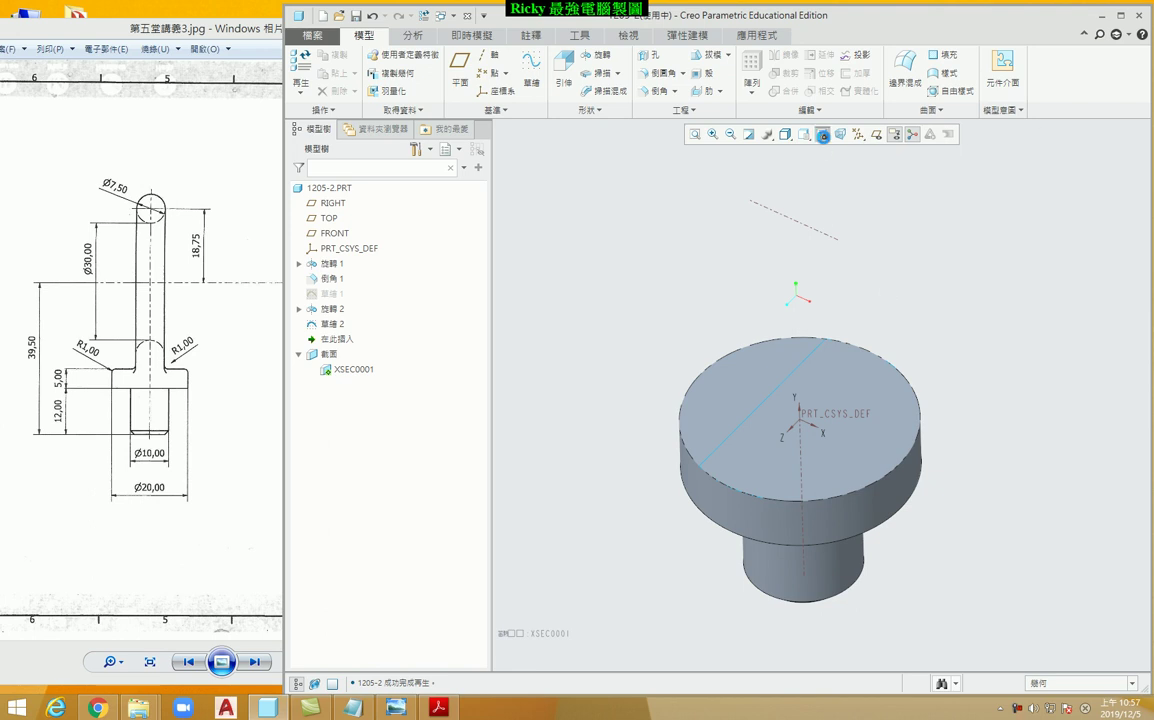
# Apply No Cross Section in the View Manager so the full eye bolt, ring included, shows again
pyautogui.click(823, 137)
pyautogui.click(993, 153)
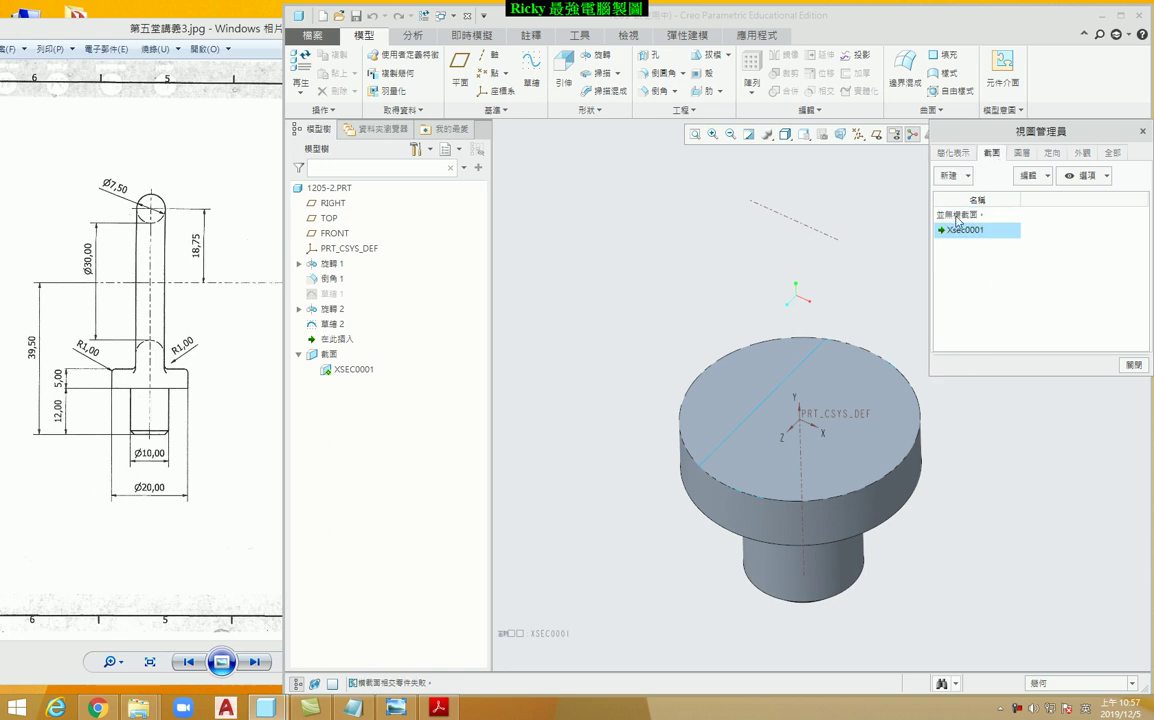
pyautogui.doubleClick(957, 216)
pyautogui.scroll(3, 838, 365)
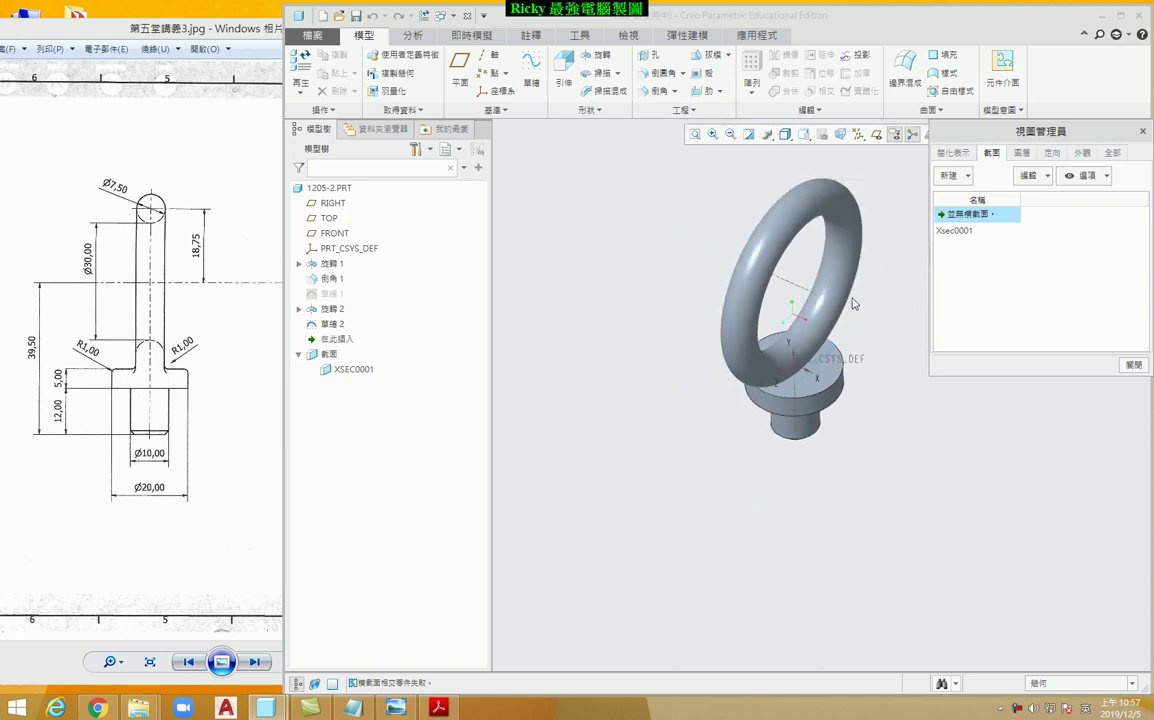
pyautogui.scroll(-2, 853, 302)
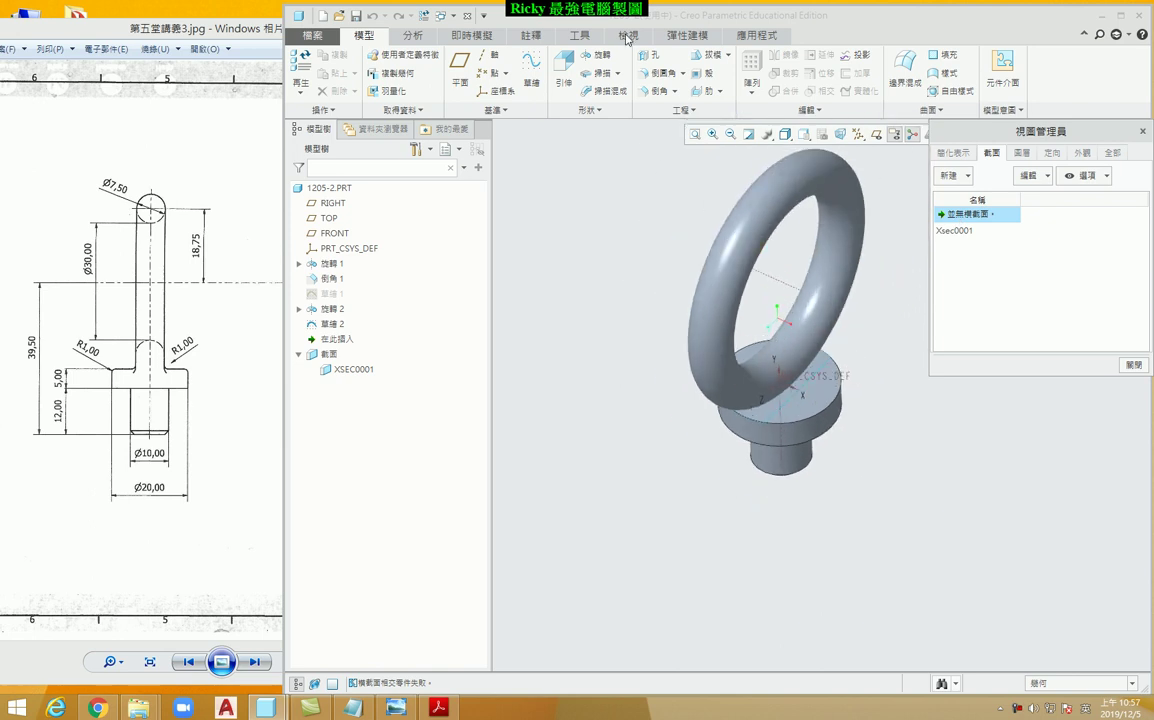
pyautogui.click(628, 37)
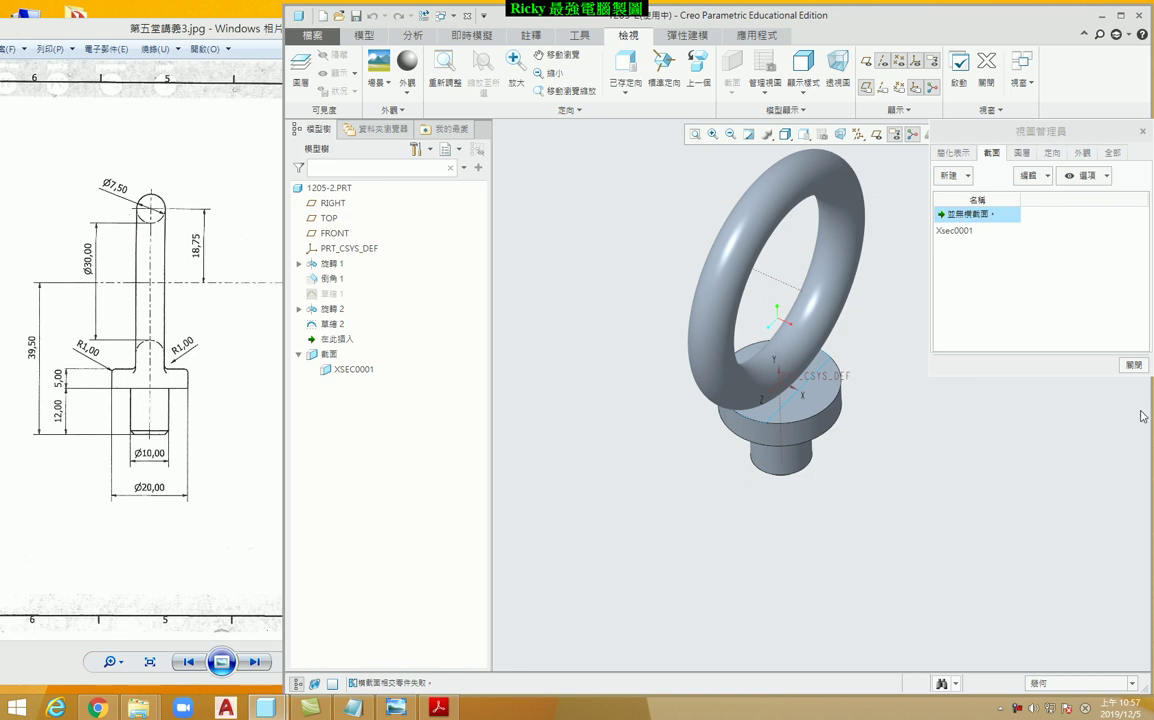
pyautogui.click(1135, 366)
pyautogui.scroll(-4, 940, 416)
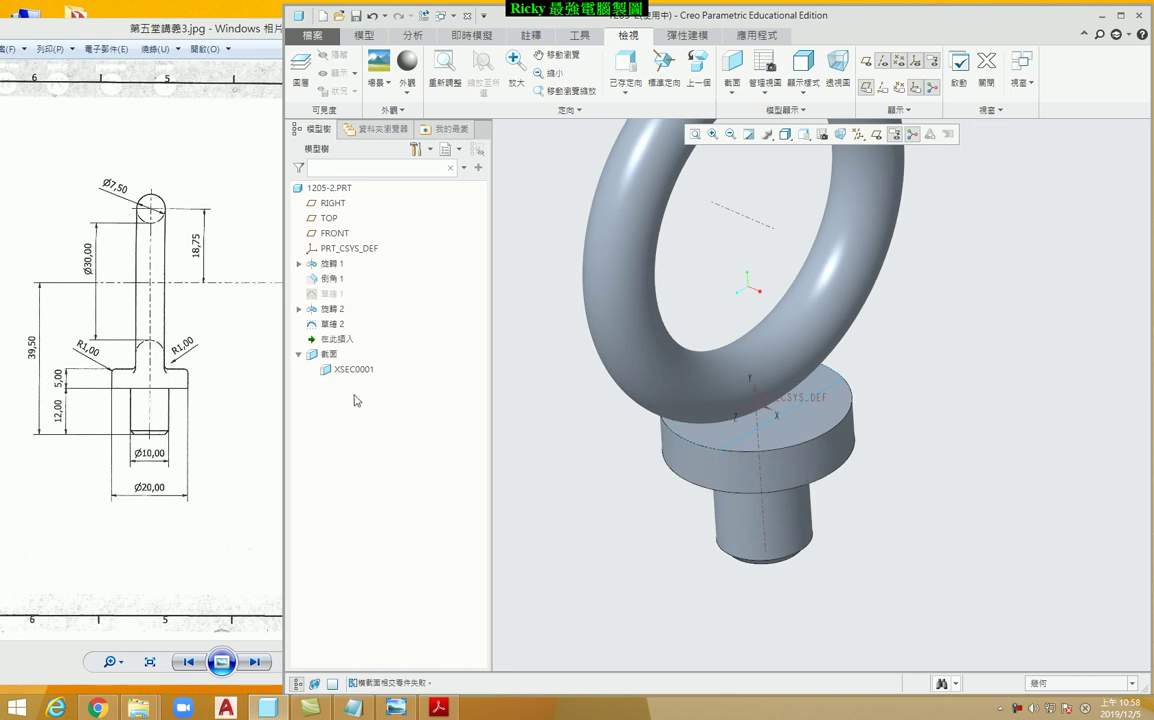
# Select Sketch 2 in the model tree and return to the Model tools
pyautogui.click(332, 324)
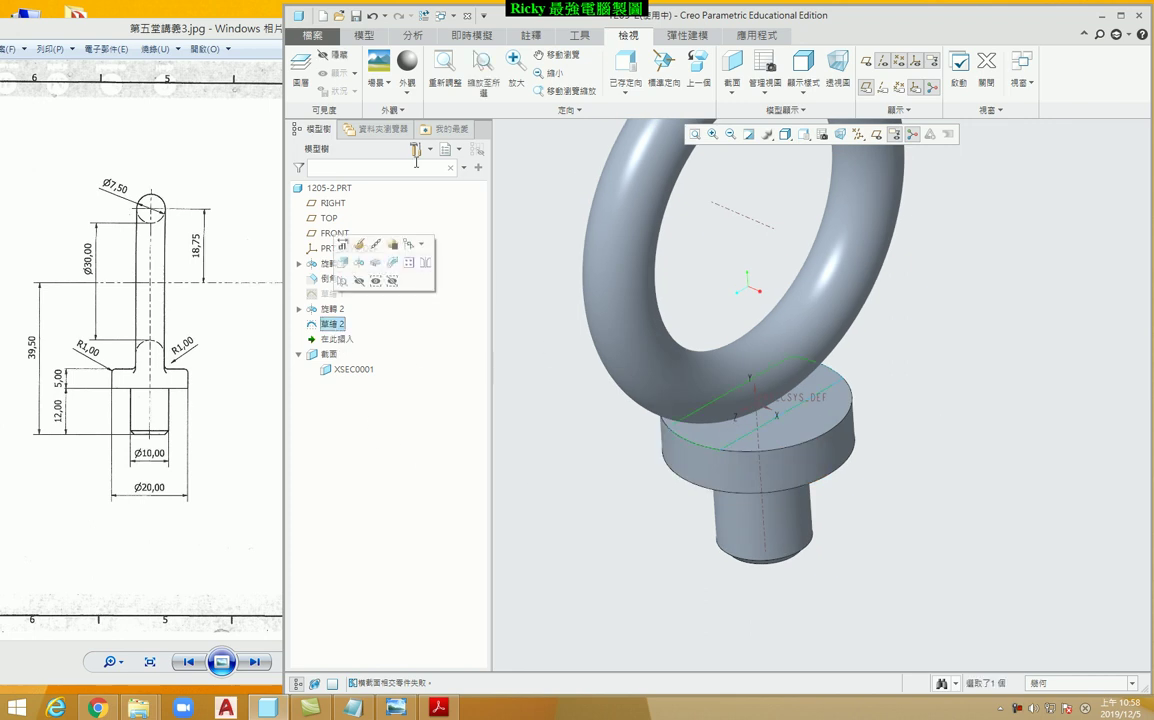
pyautogui.click(367, 38)
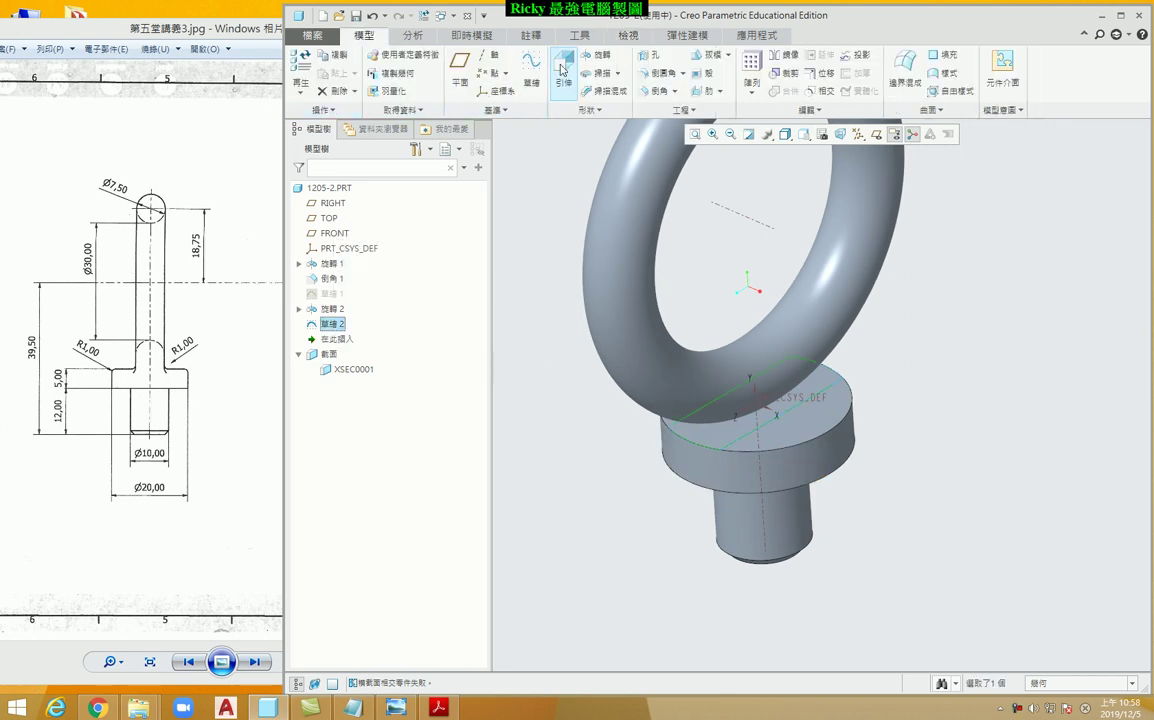
pyautogui.scroll(-3, 995, 380)
pyautogui.scroll(2, 975, 350)
# Orbit the model, then pan the reference drawing to its front and isometric views
pyautogui.scroll(-1, 955, 400)
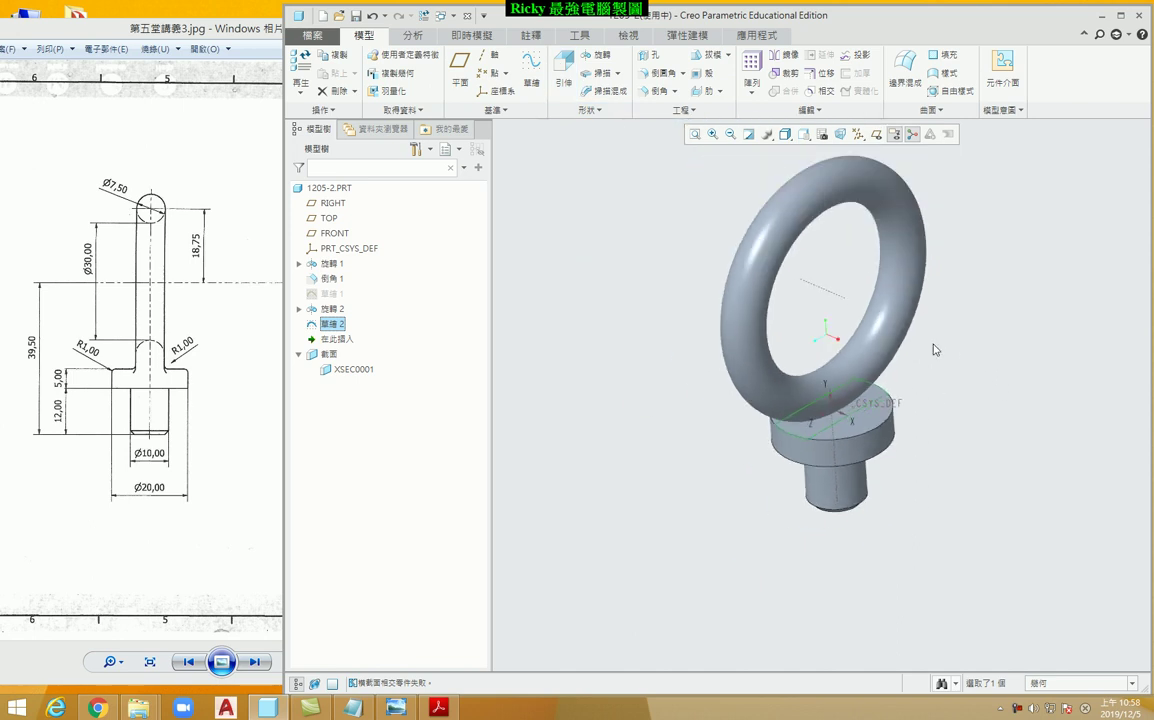
pyautogui.click(842, 263)
pyautogui.moveTo(842, 263); pyautogui.dragTo(850, 395, button='middle')
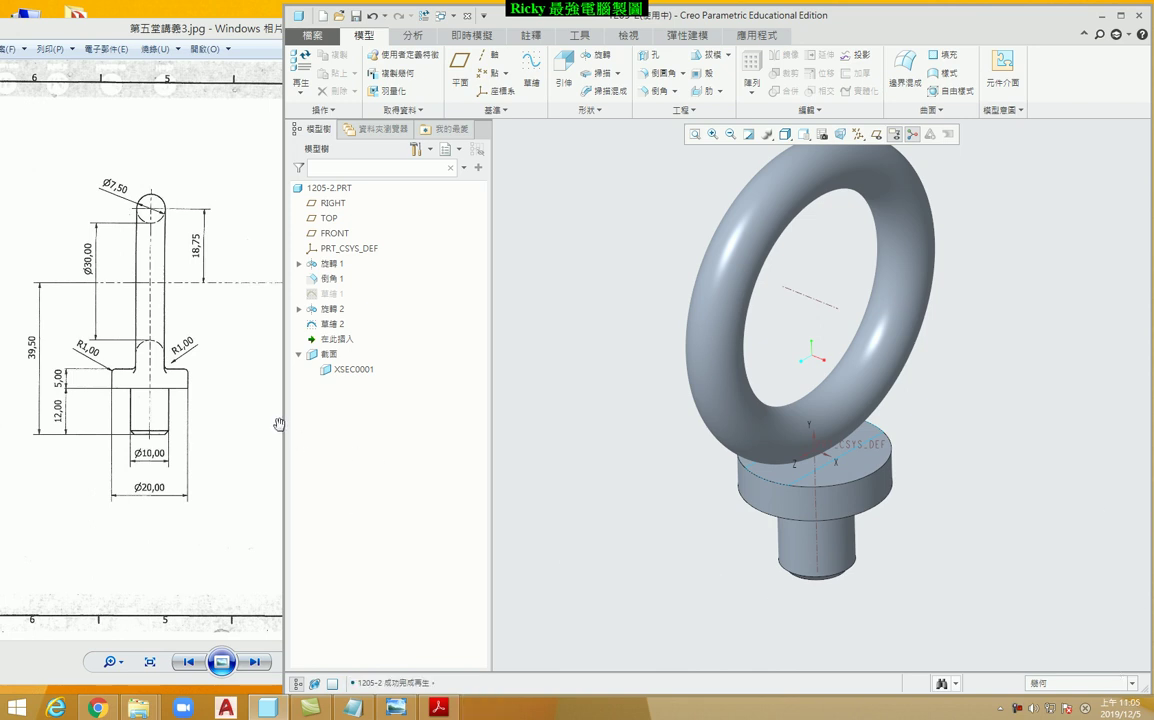
pyautogui.click(237, 384)
pyautogui.moveTo(460, 387); pyautogui.dragTo(182, 377)
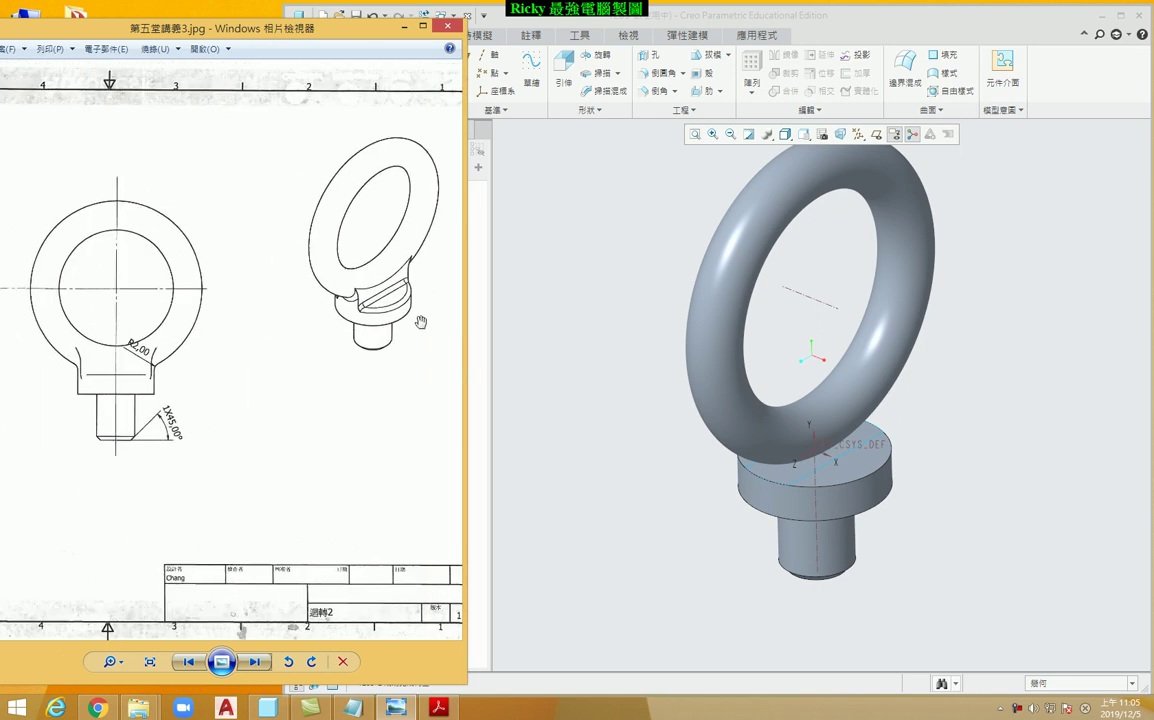
# Bring Creo back, widen its window leftward, and select sketch 草繪 2
pyautogui.click(576, 397)
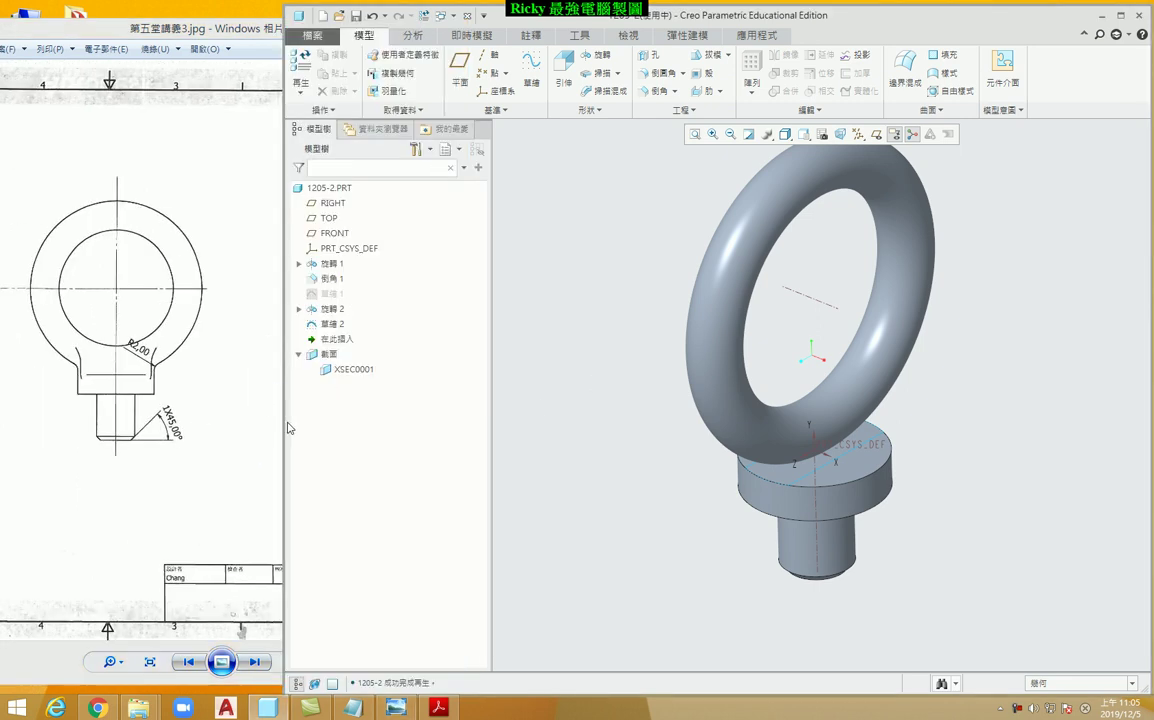
pyautogui.moveTo(284, 418); pyautogui.dragTo(72, 418)
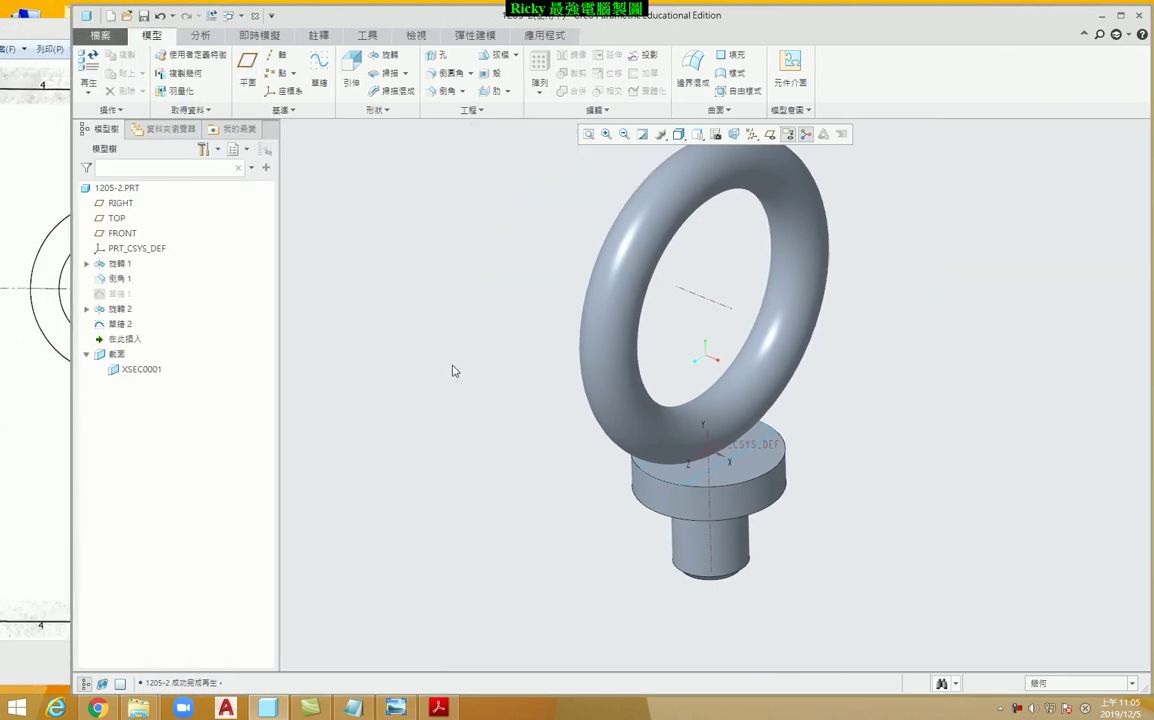
pyautogui.click(118, 324)
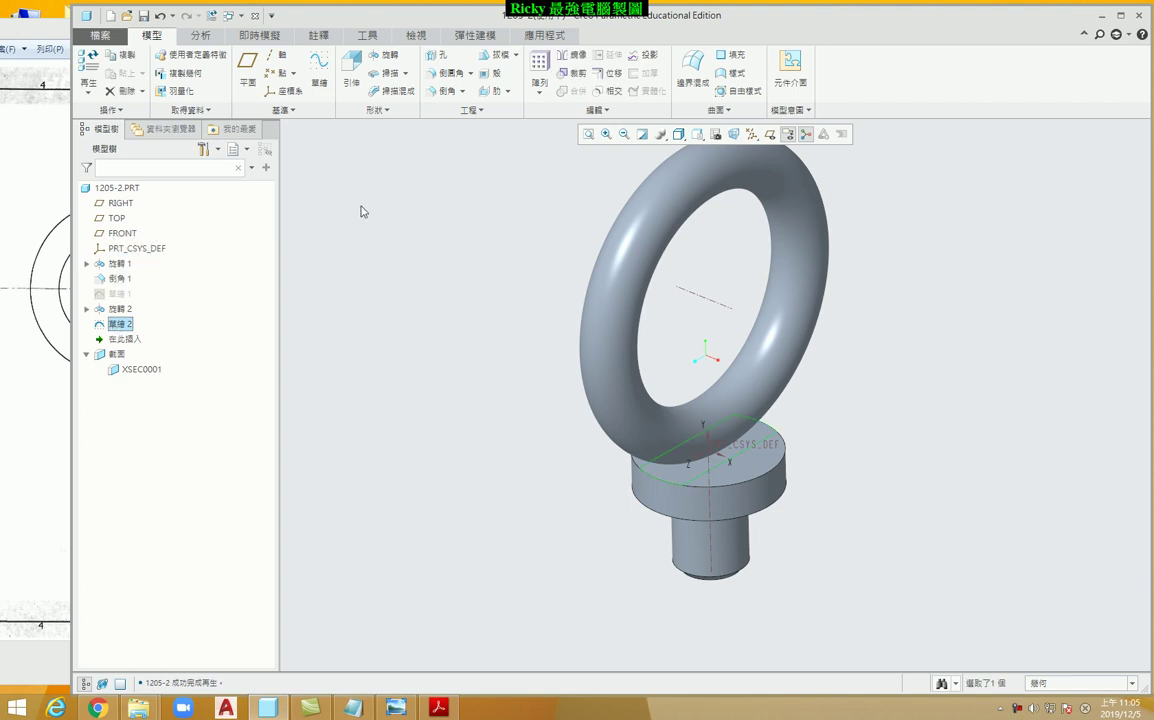
# Extrude sketch 草繪 2 with depth set to To Next and confirm it
pyautogui.click(356, 64)
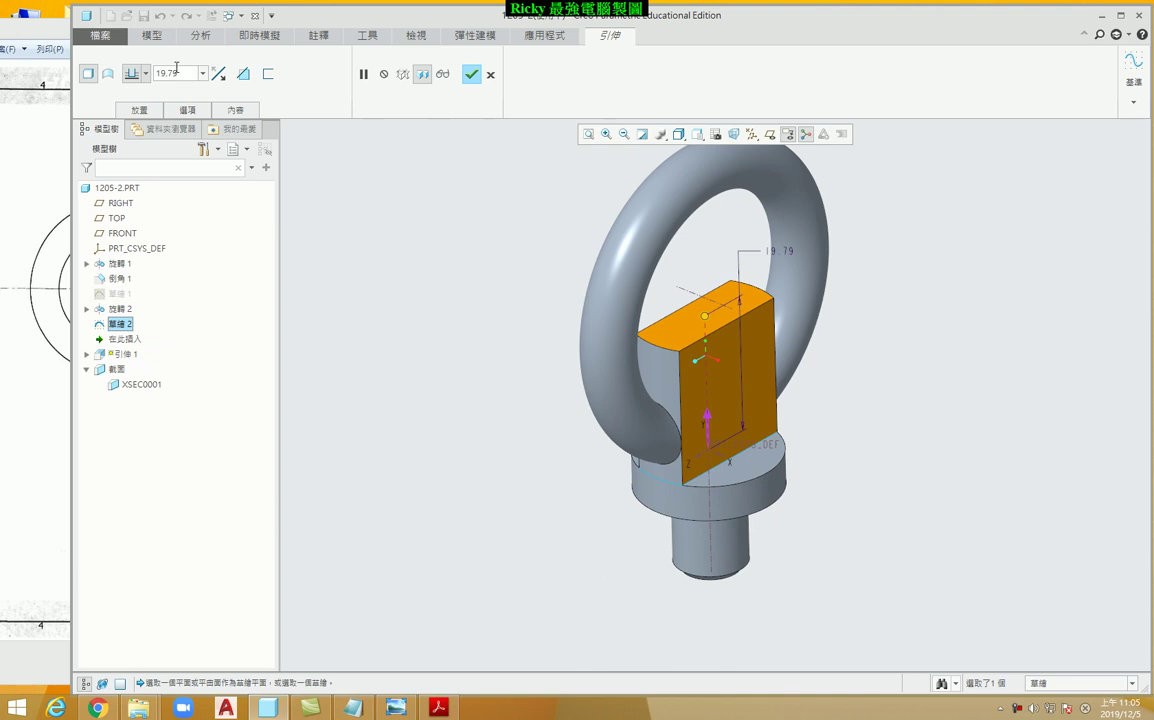
pyautogui.moveTo(825, 437); pyautogui.dragTo(624, 483, button='middle')
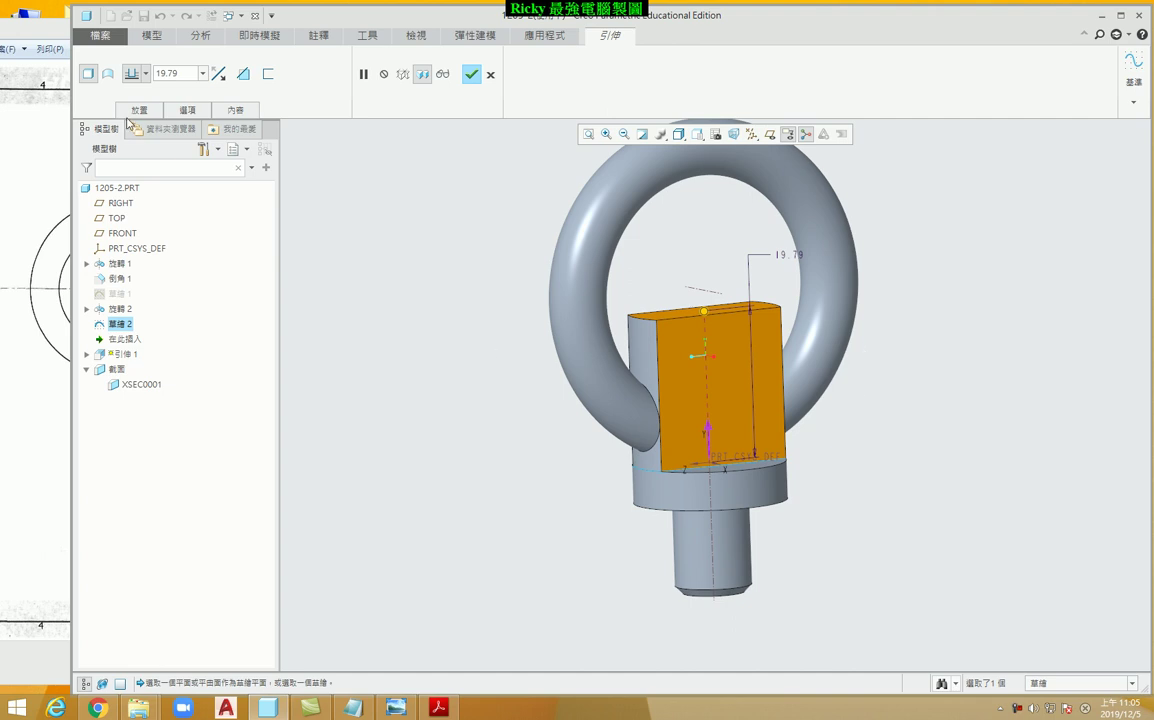
pyautogui.click(147, 74)
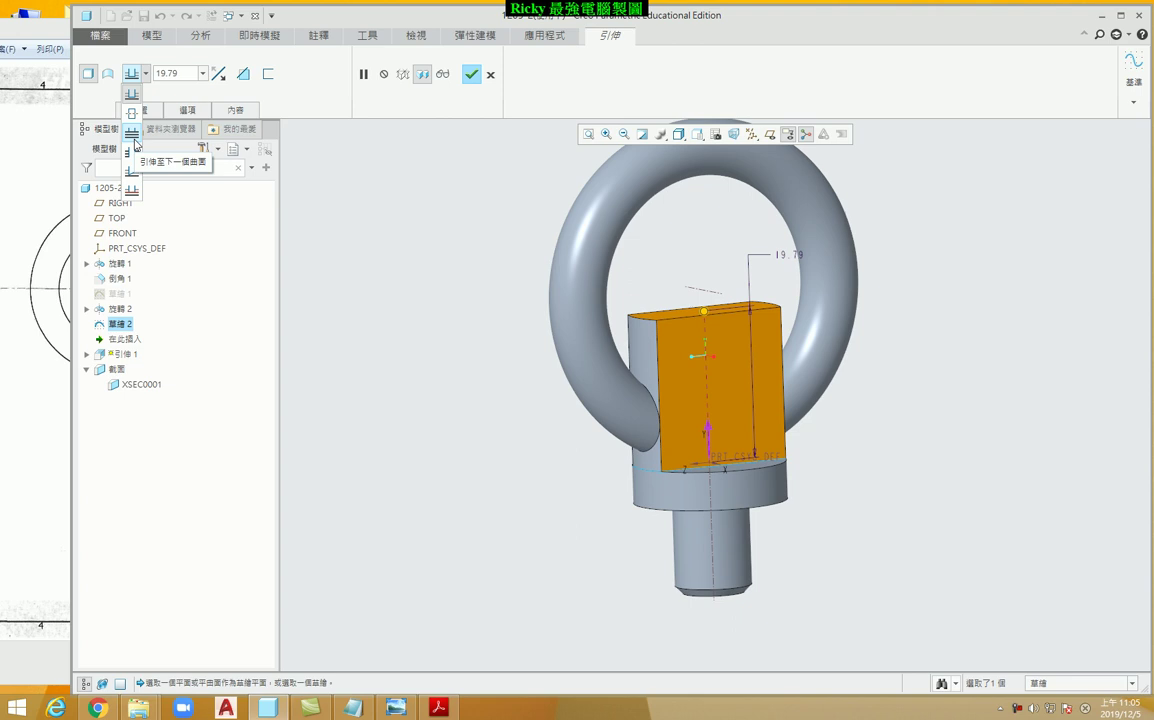
pyautogui.click(132, 133)
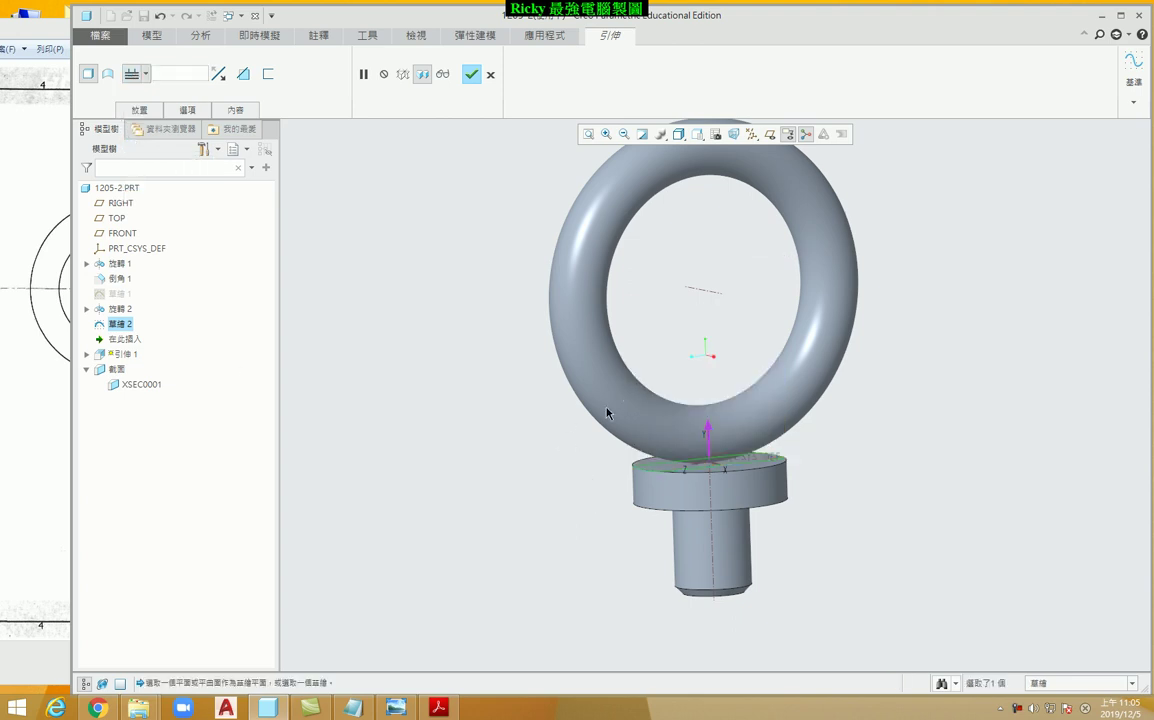
pyautogui.moveTo(541, 392)
pyautogui.mouseDown(button='middle')
pyautogui.moveTo(605, 394)
pyautogui.moveTo(573, 417)
pyautogui.mouseUp(button='middle')
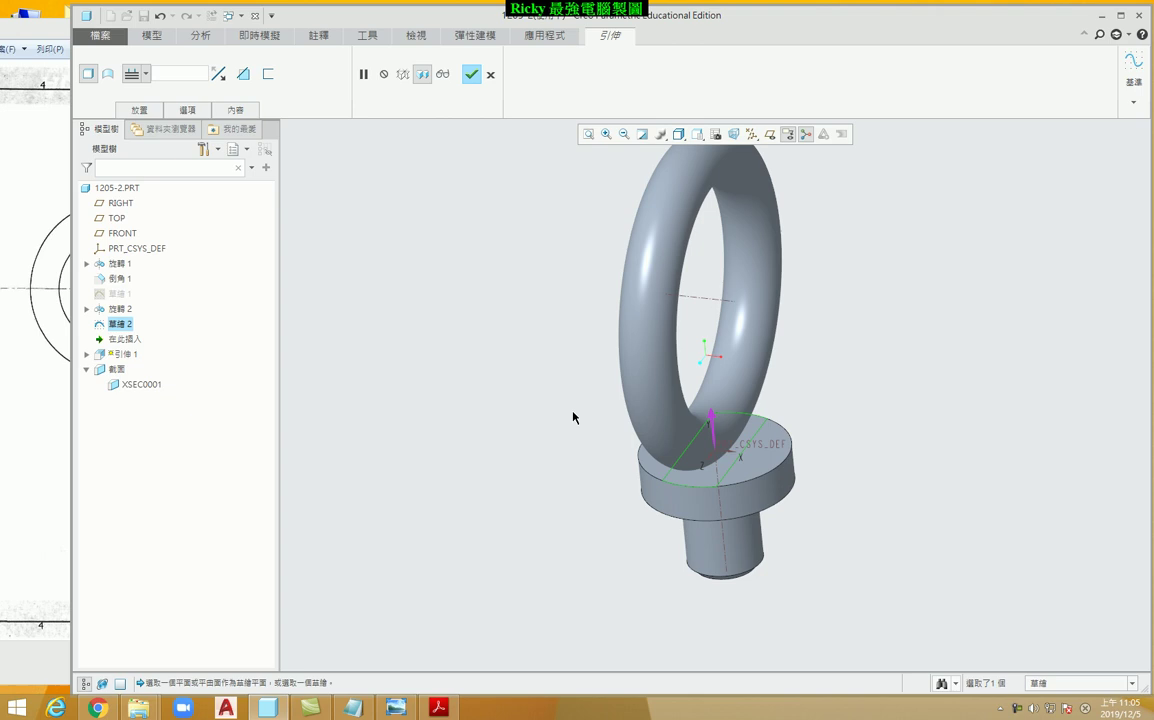
pyautogui.click(472, 75)
# Cancel out of the Troubleshooter after the extrude regeneration fails
pyautogui.click(697, 383)
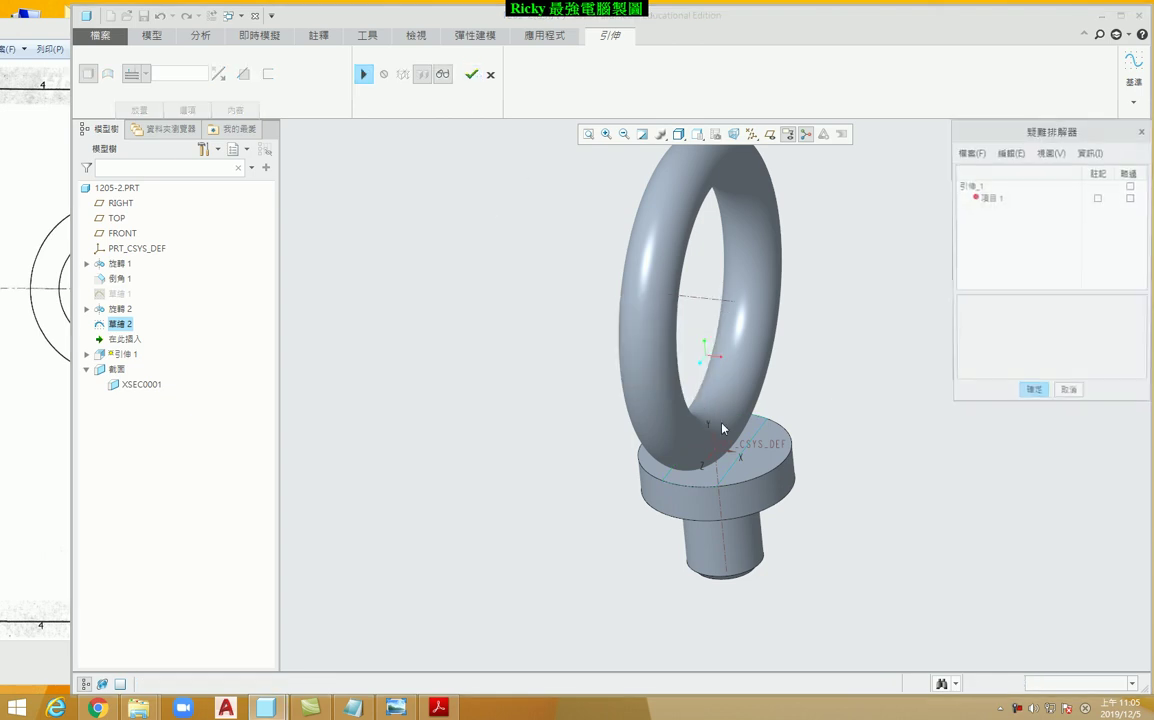
pyautogui.click(1068, 394)
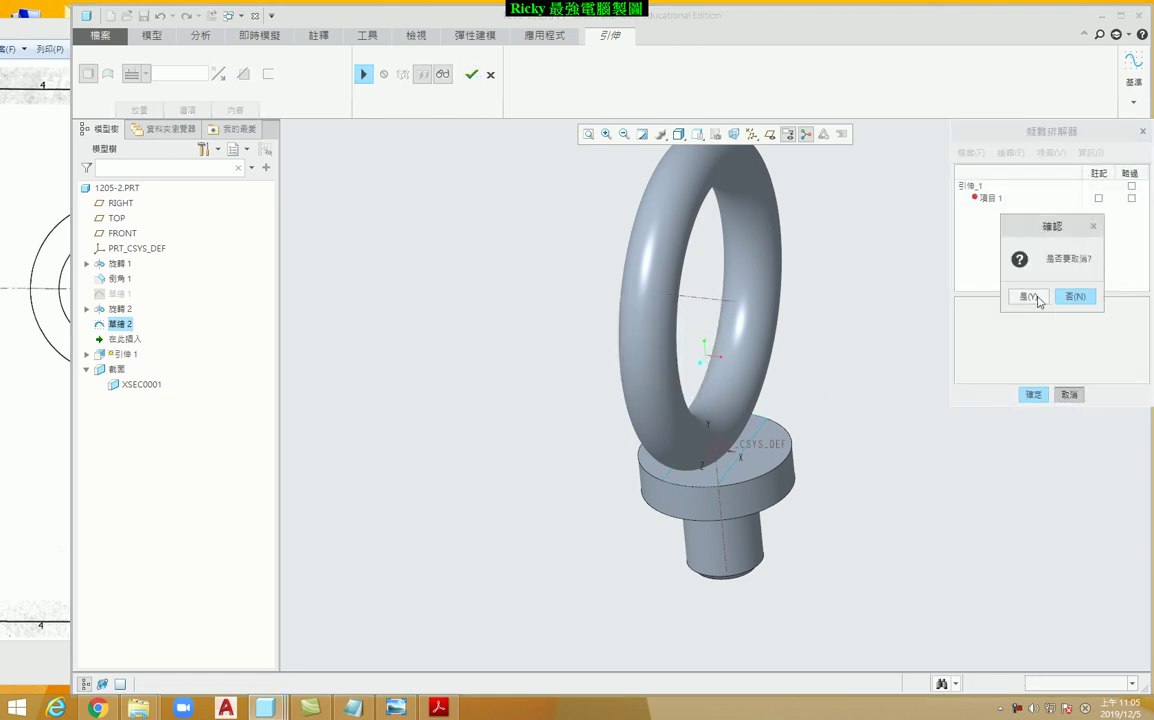
pyautogui.click(1028, 296)
# Retry the extrude up to the selected torus surface, then cancel the Troubleshooter when it fails
pyautogui.click(362, 75)
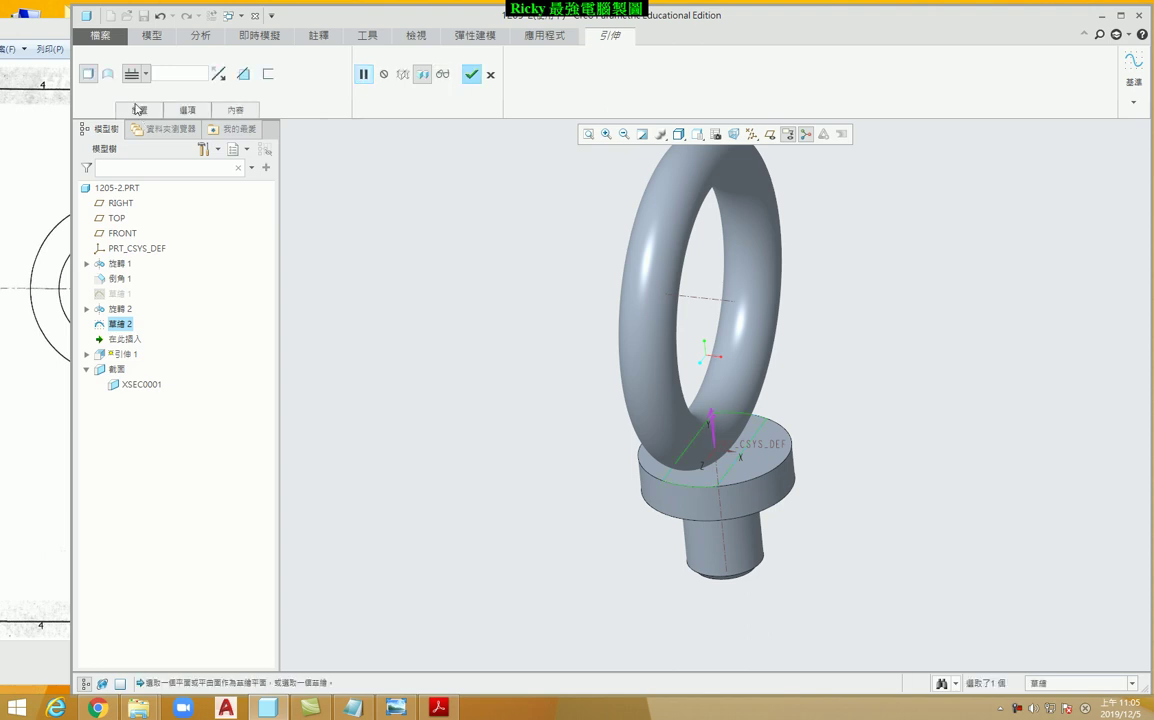
pyautogui.click(133, 73)
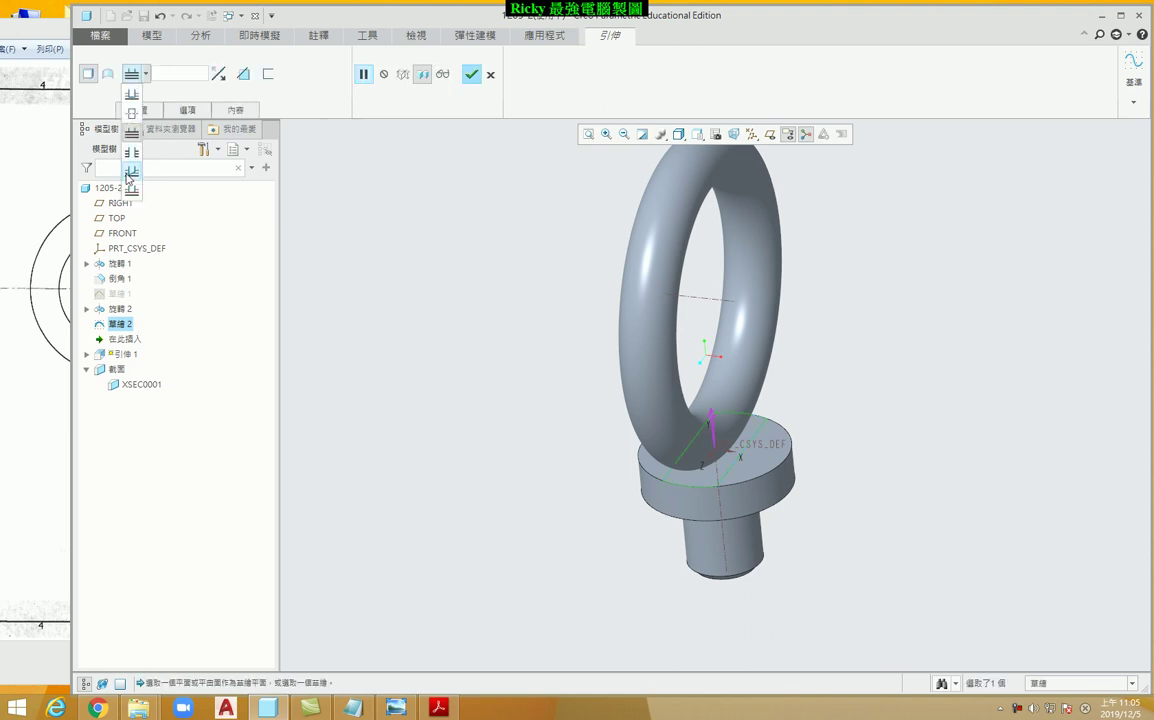
pyautogui.click(129, 176)
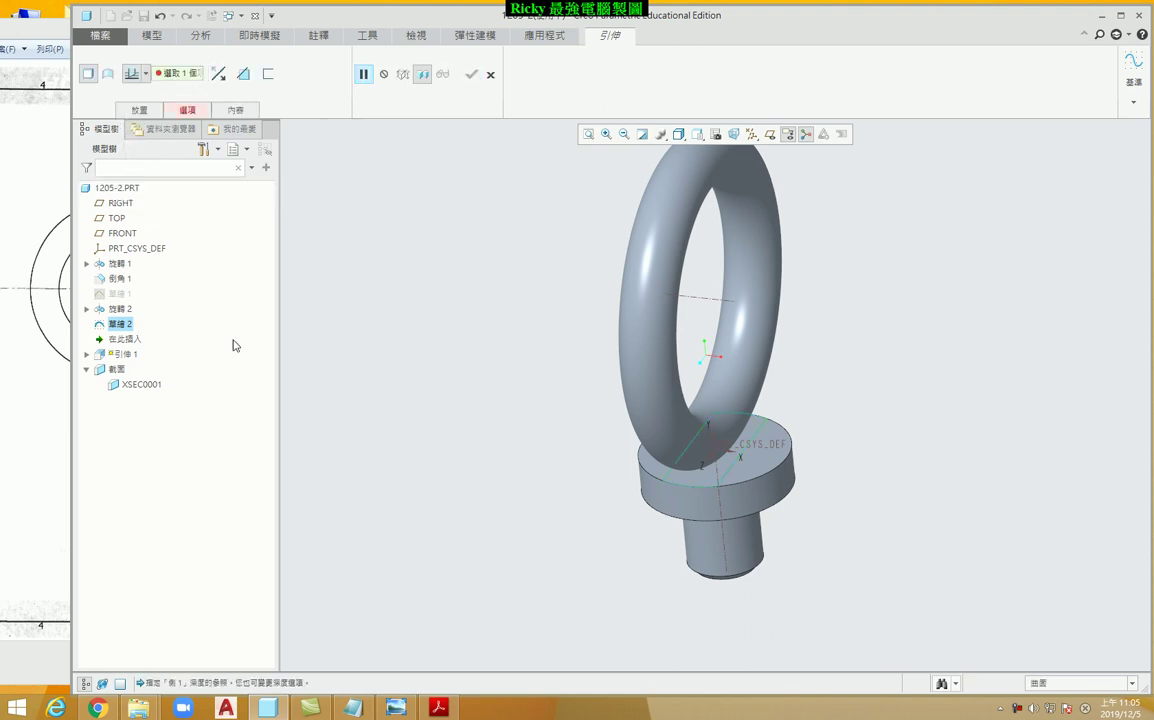
pyautogui.click(652, 365)
pyautogui.moveTo(549, 391); pyautogui.dragTo(528, 416, button='middle')
pyautogui.click(639, 404)
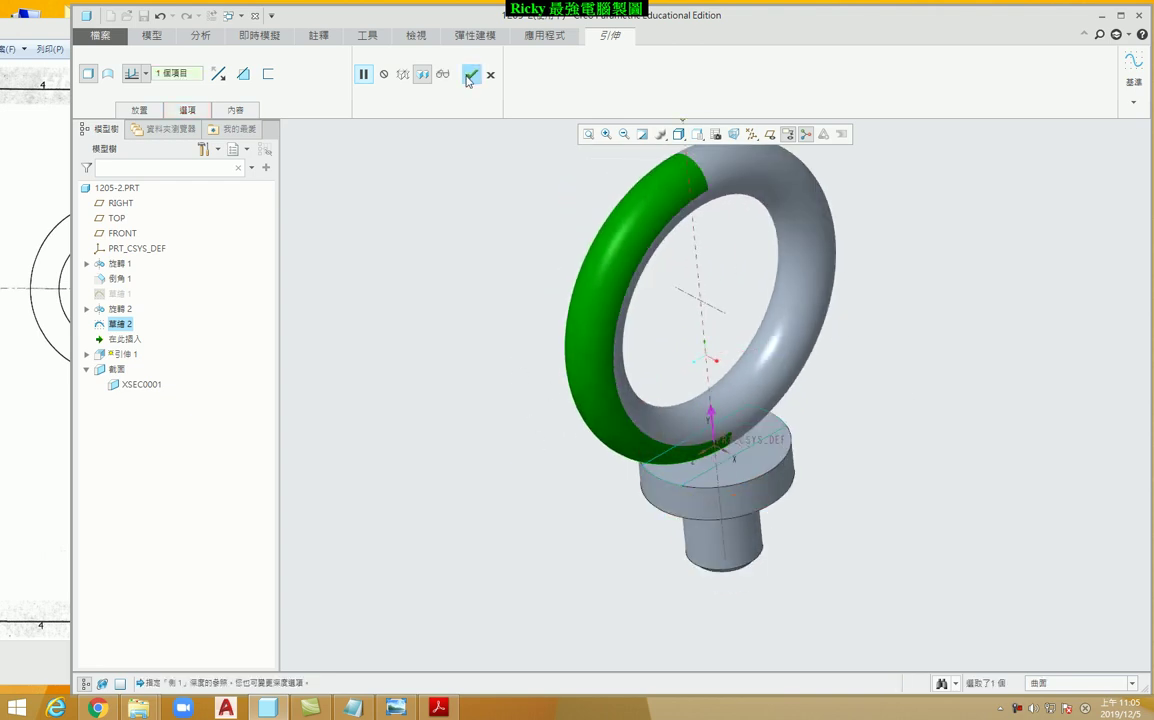
pyautogui.click(695, 380)
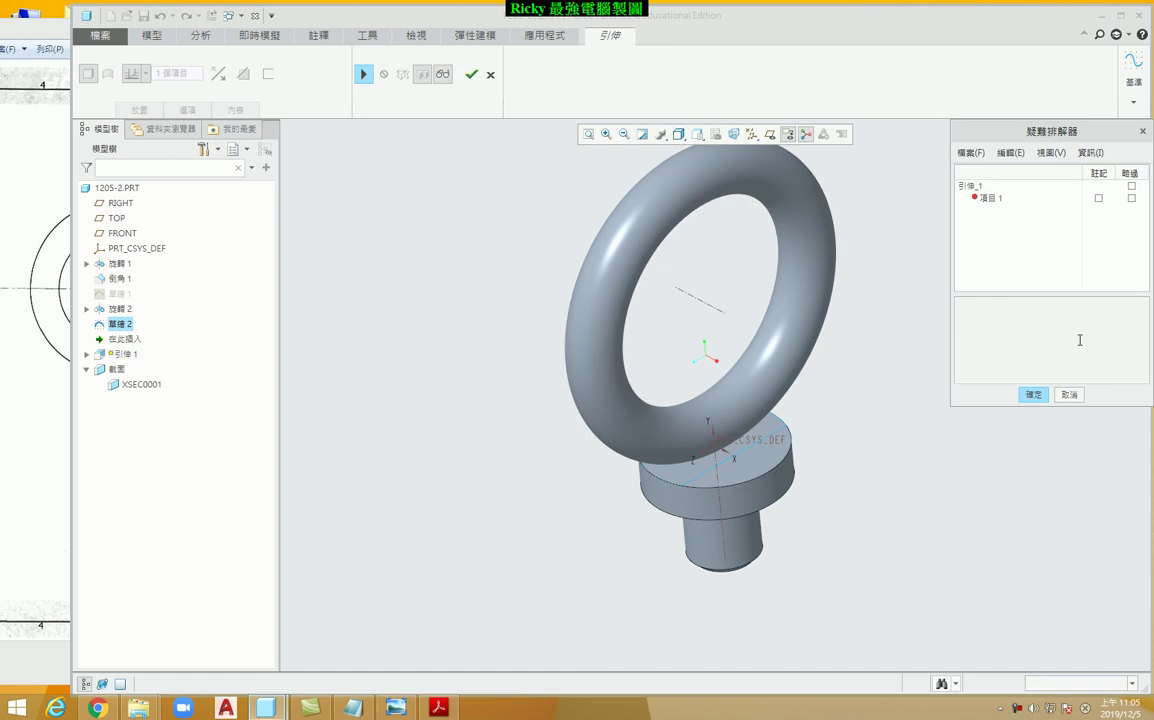
pyautogui.click(1067, 396)
pyautogui.click(1026, 296)
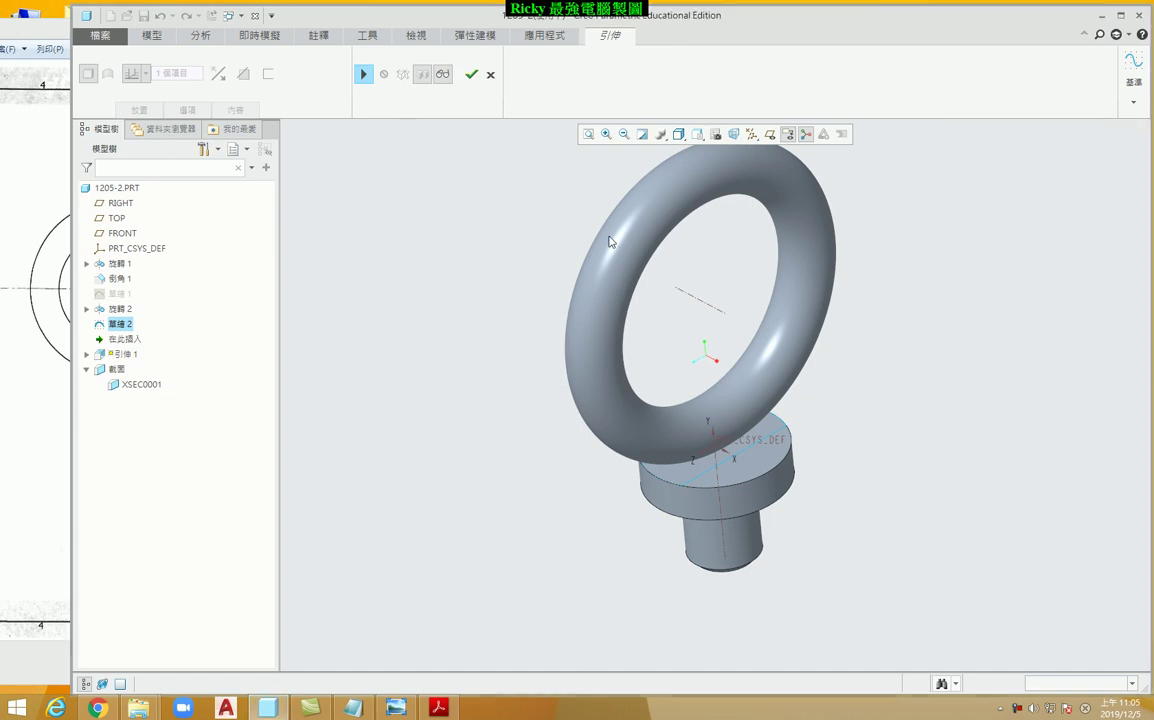
# Retry with the last depth option, and after it fails, cancel the extrude entirely
pyautogui.click(364, 75)
pyautogui.click(146, 74)
pyautogui.click(131, 187)
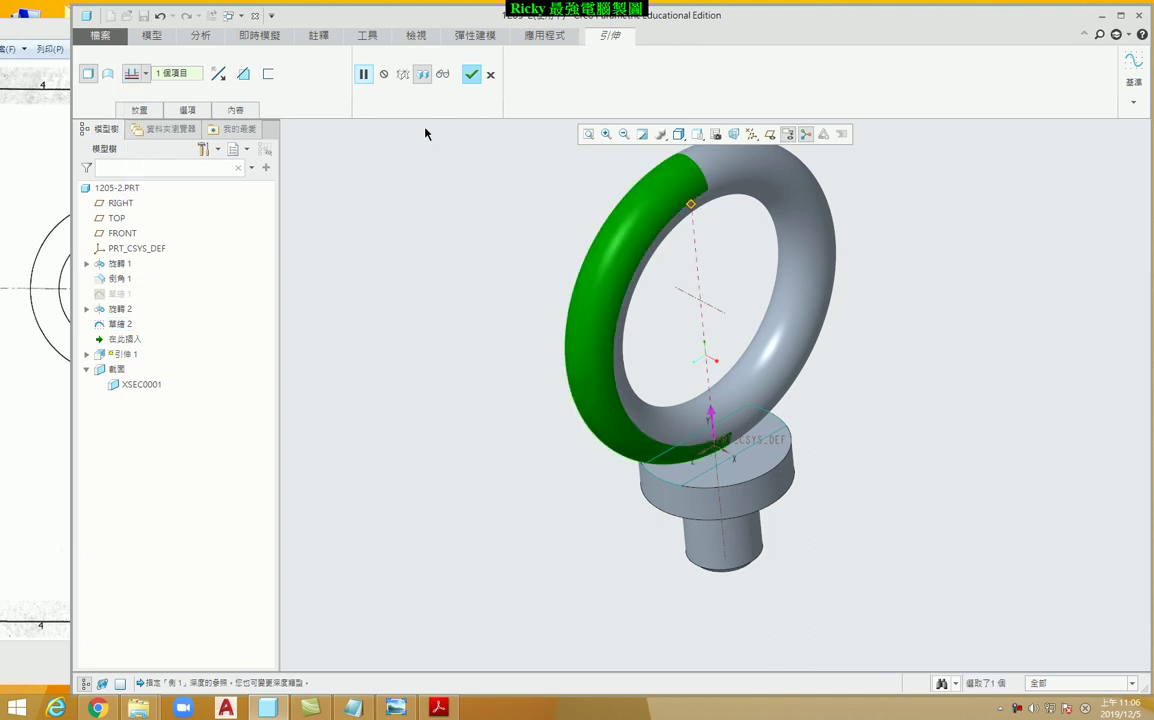
pyautogui.click(470, 76)
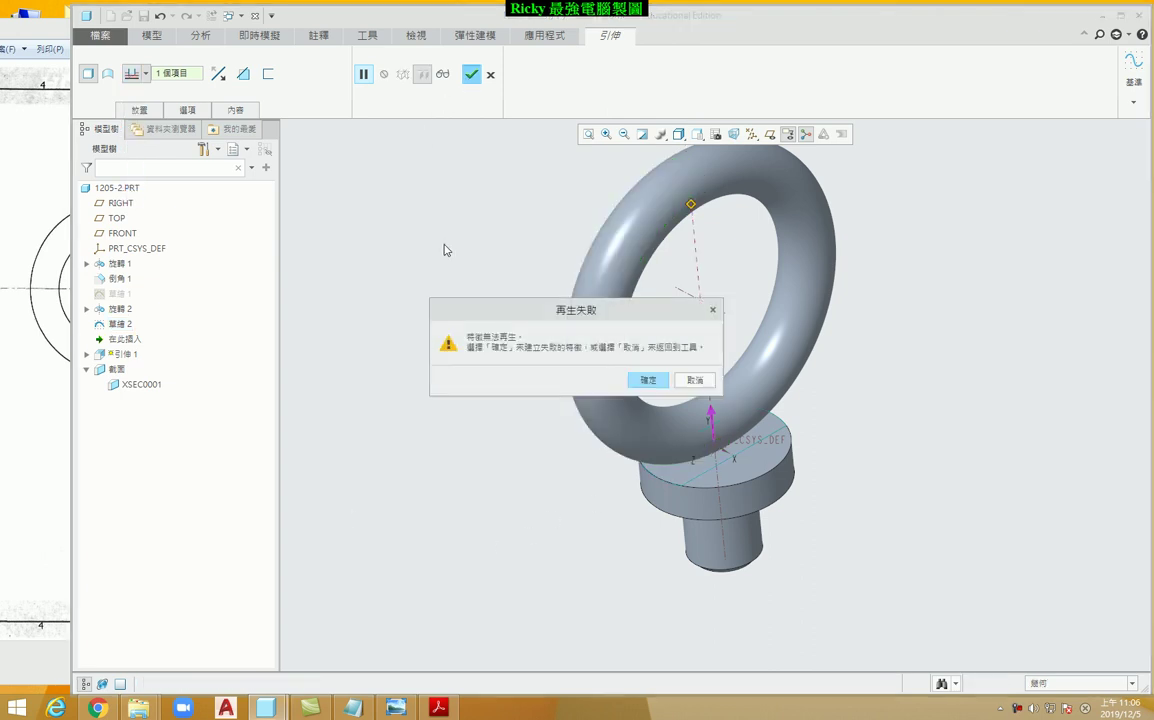
pyautogui.click(696, 380)
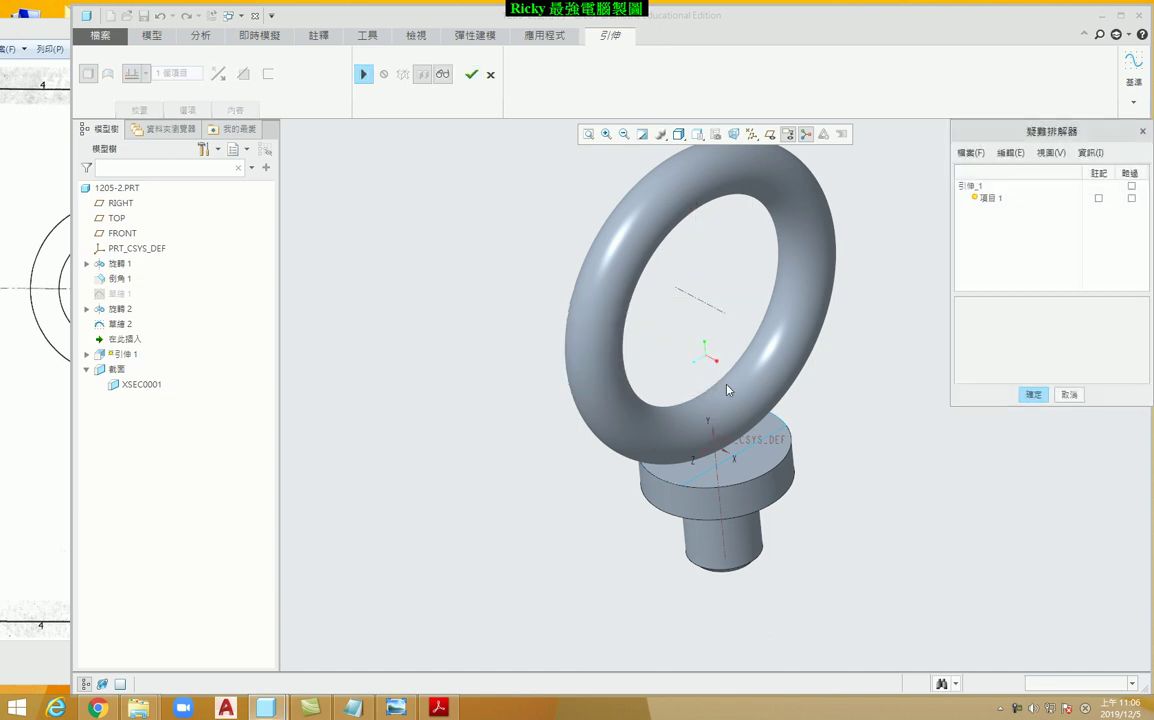
pyautogui.click(1069, 395)
pyautogui.click(1029, 297)
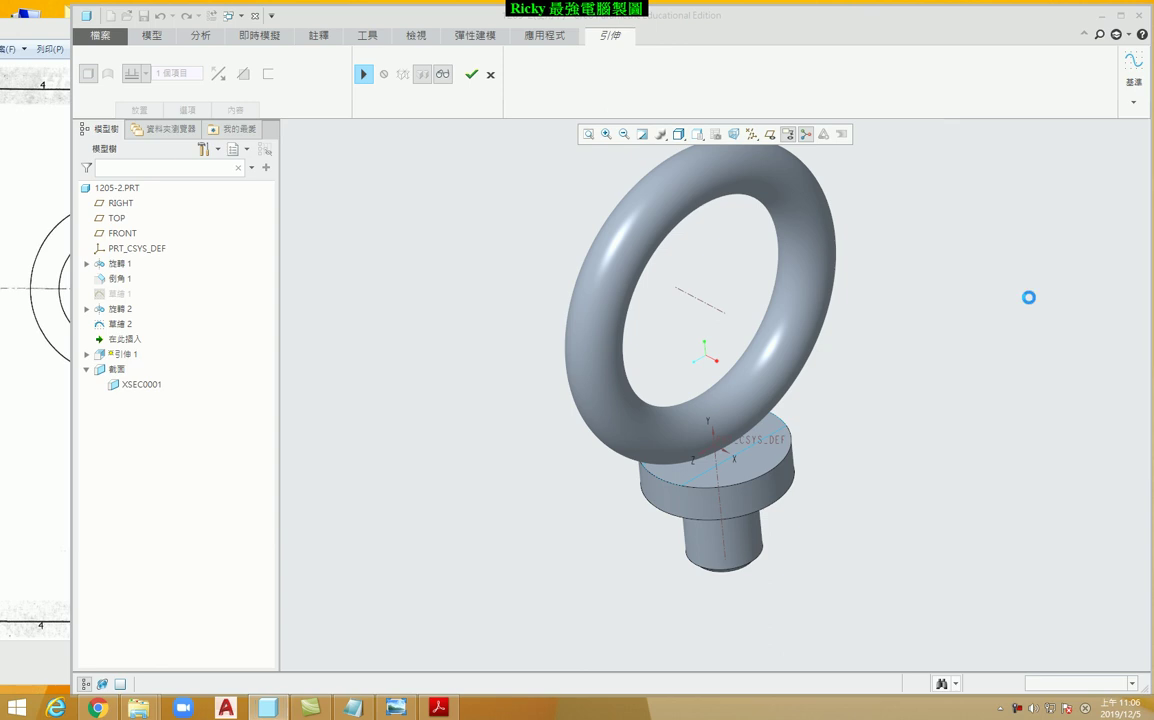
pyautogui.click(363, 74)
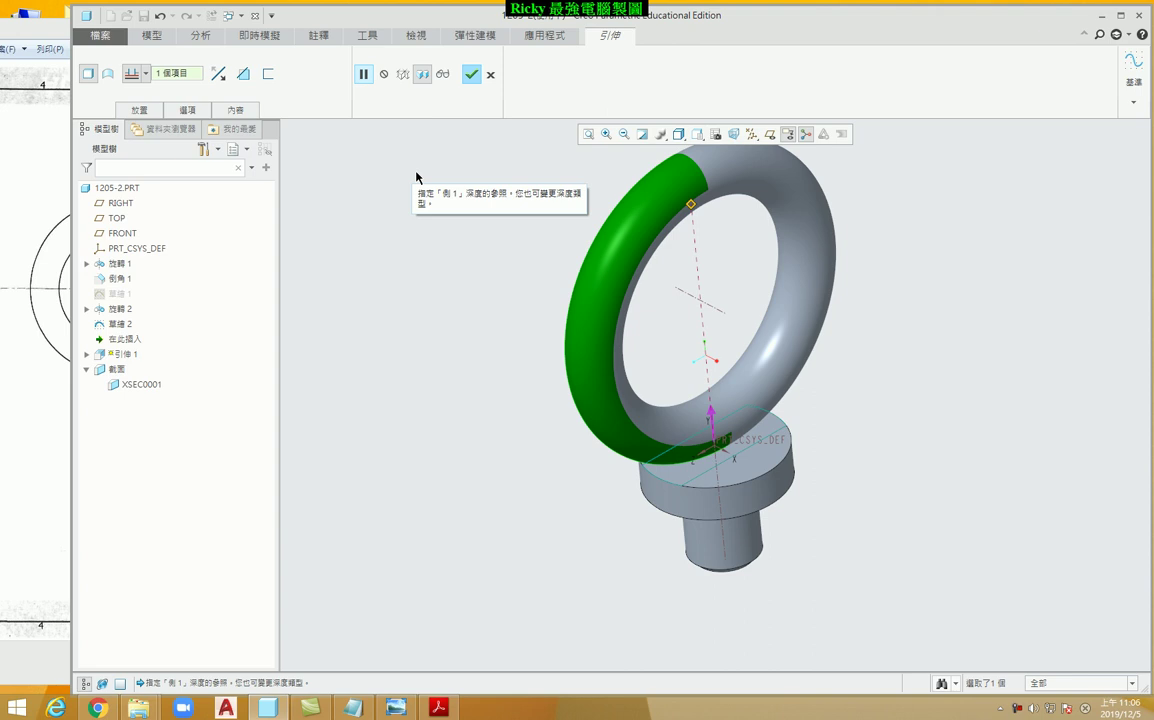
pyautogui.click(490, 74)
pyautogui.click(552, 380)
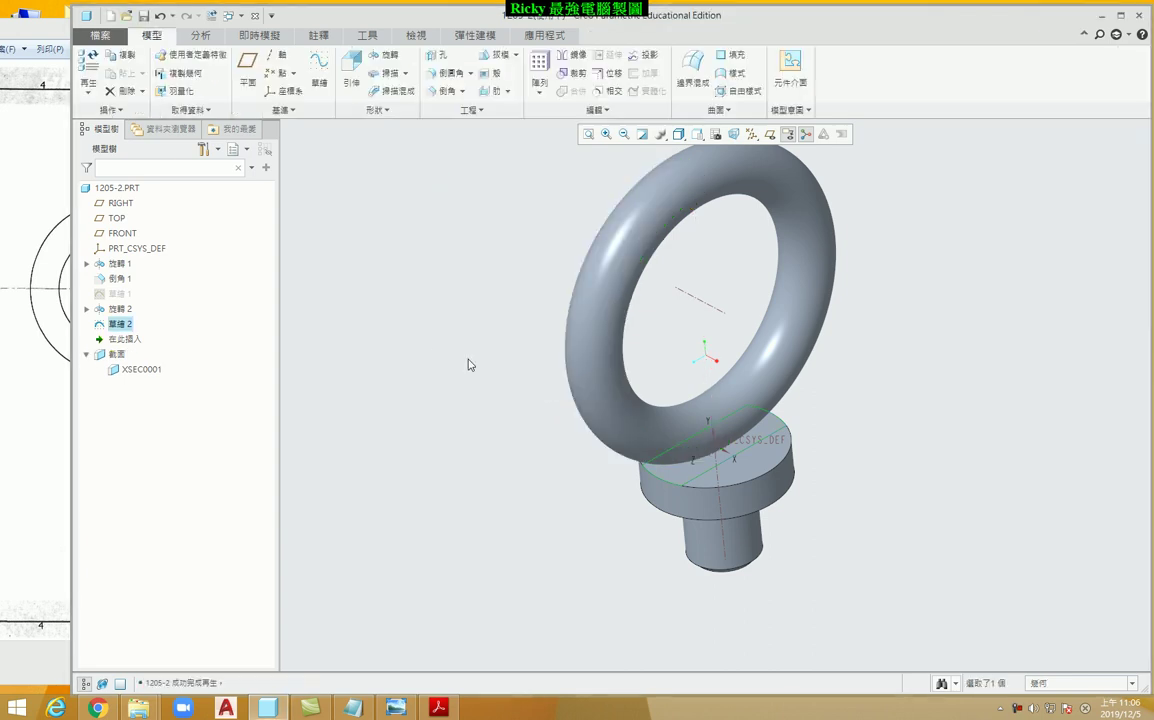
pyautogui.click(116, 324)
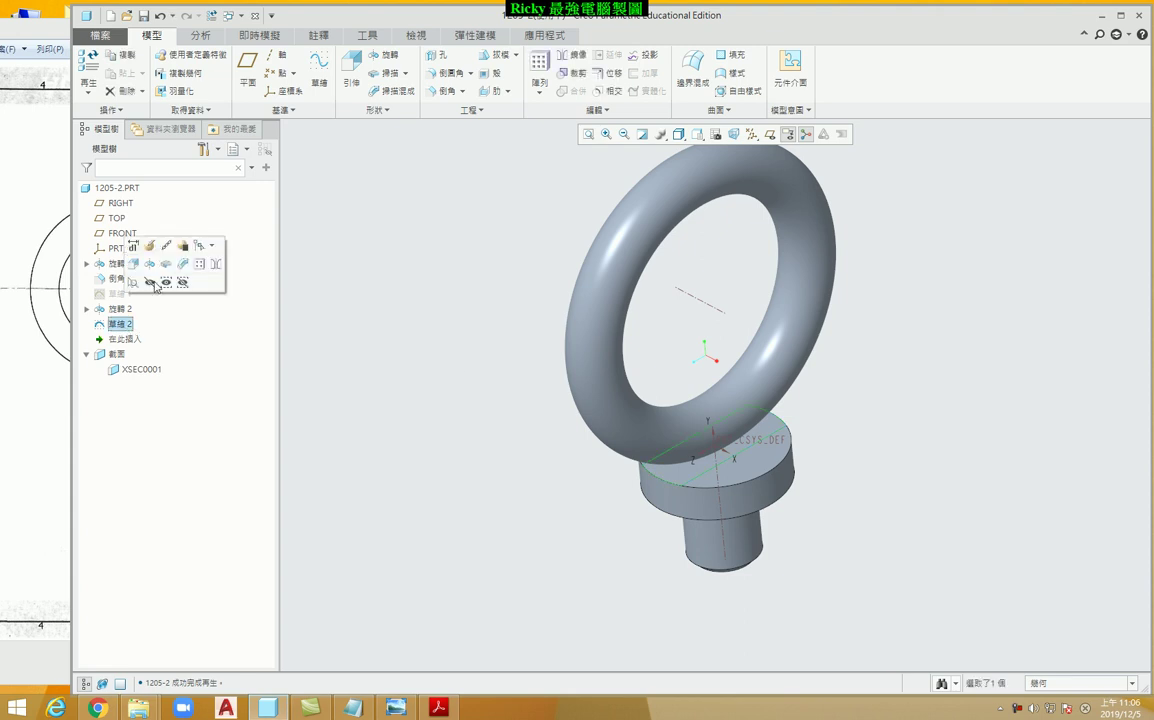
pyautogui.click(351, 70)
pyautogui.click(145, 74)
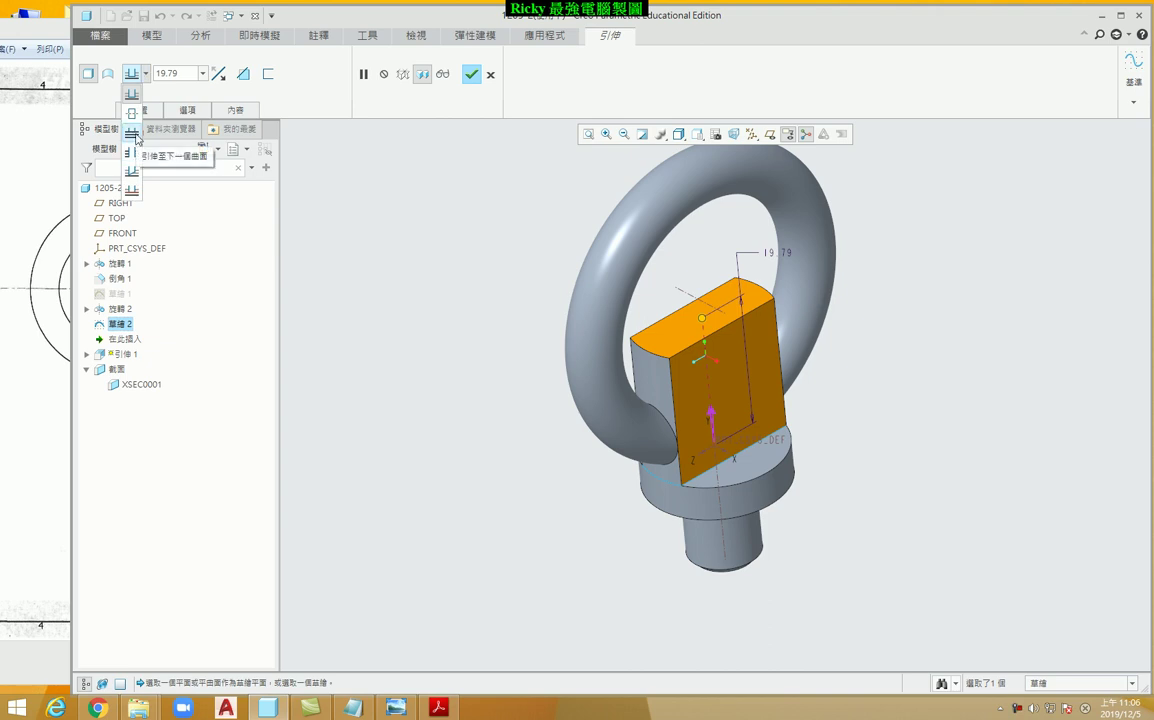
pyautogui.click(133, 134)
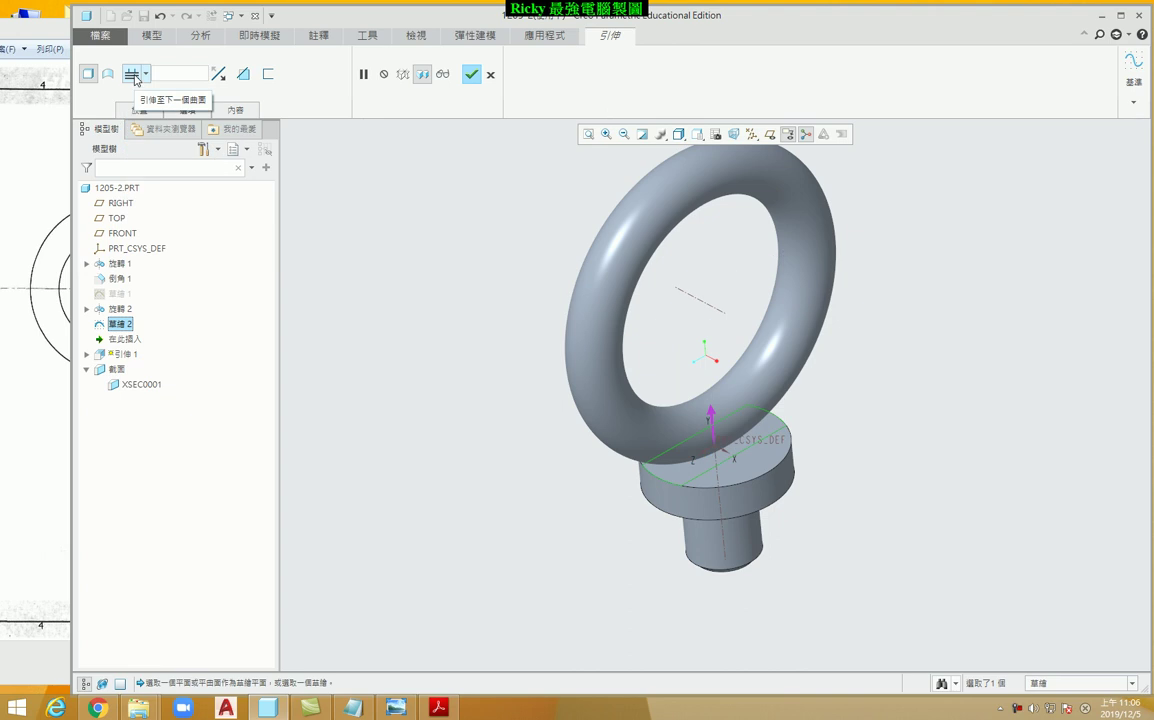
pyautogui.click(491, 75)
pyautogui.click(499, 343)
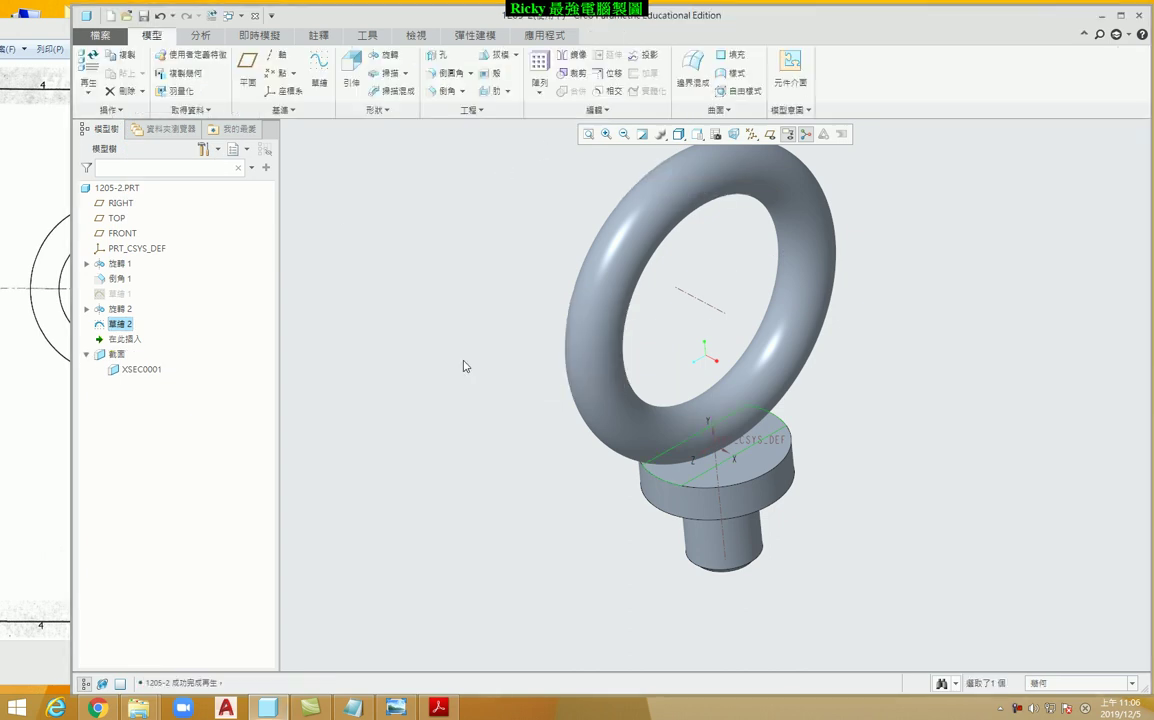
# Reopen sketch 草繪 2, change the neck width from 7.50 to 8, and finish the sketch
pyautogui.click(118, 294)
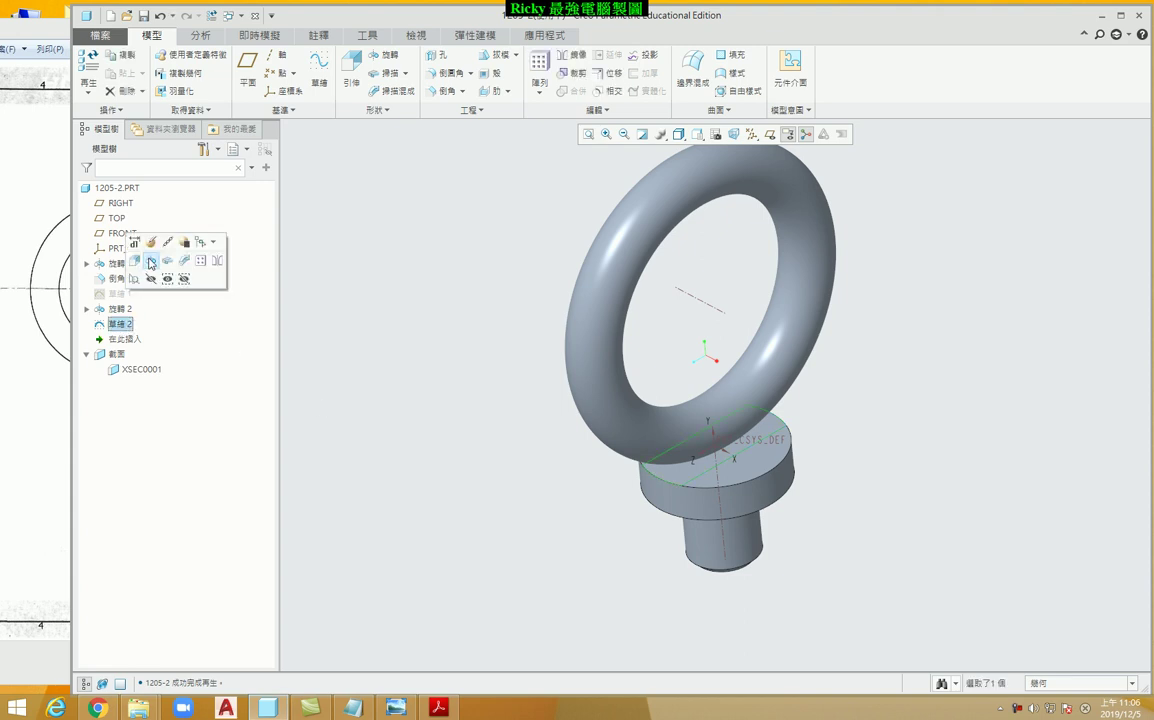
pyautogui.click(150, 262)
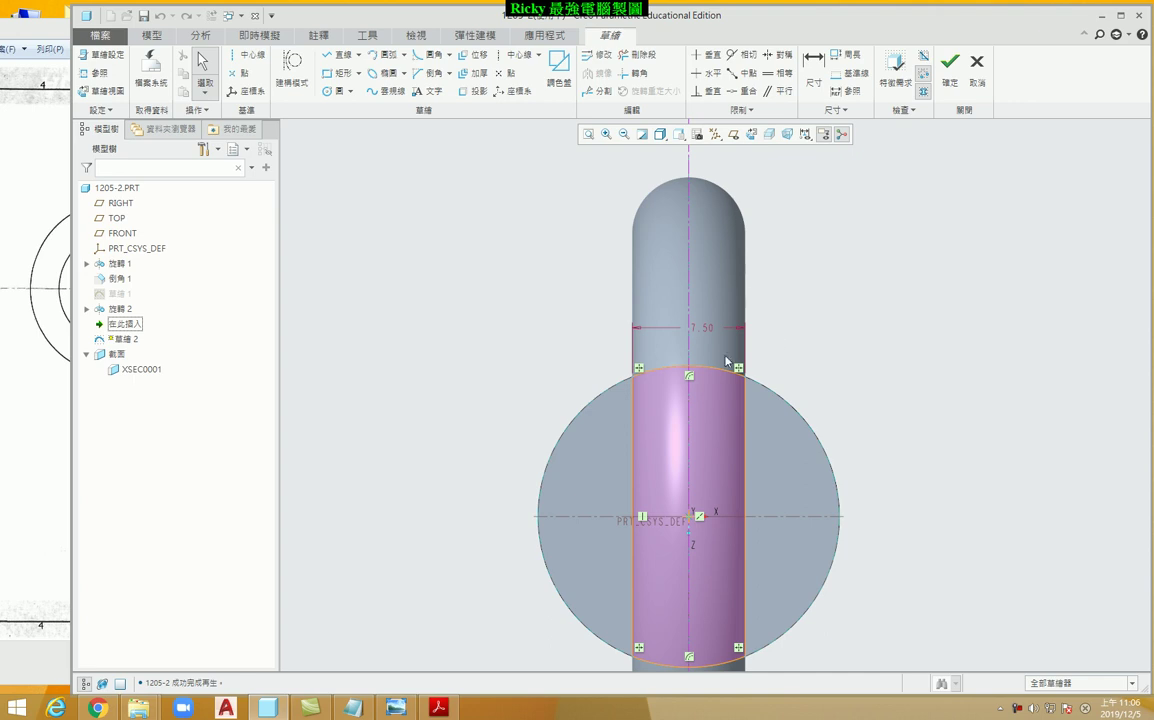
pyautogui.doubleClick(706, 332)
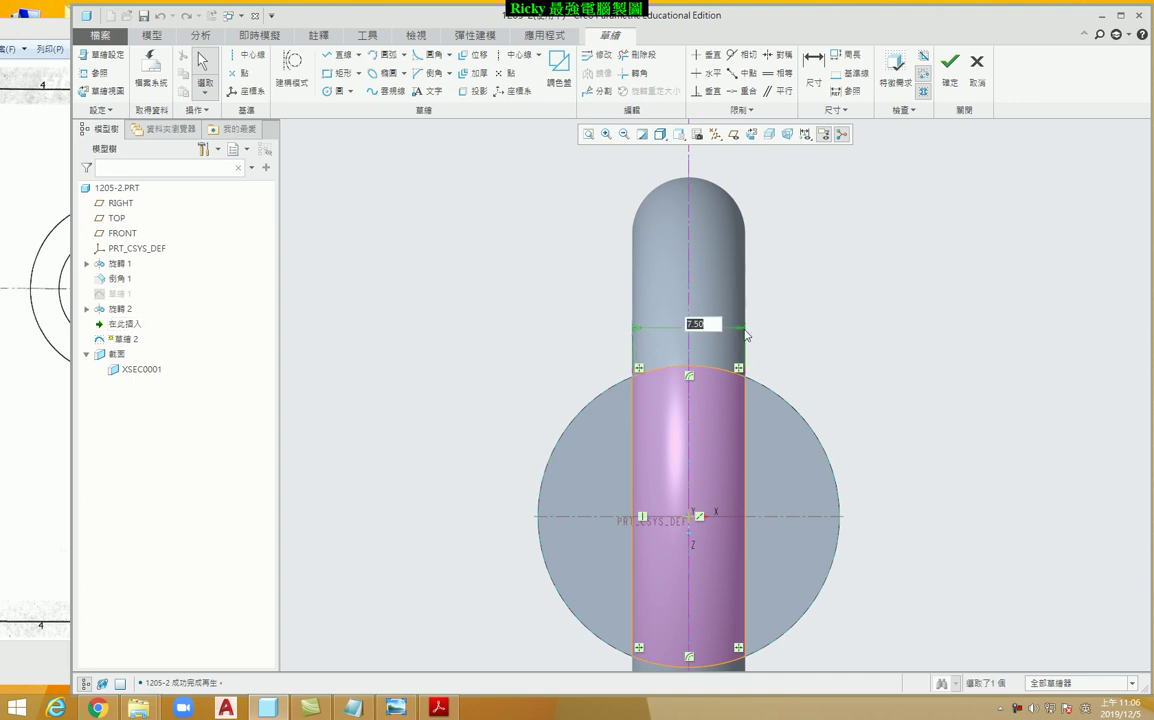
pyautogui.write('8')
pyautogui.press('Return')
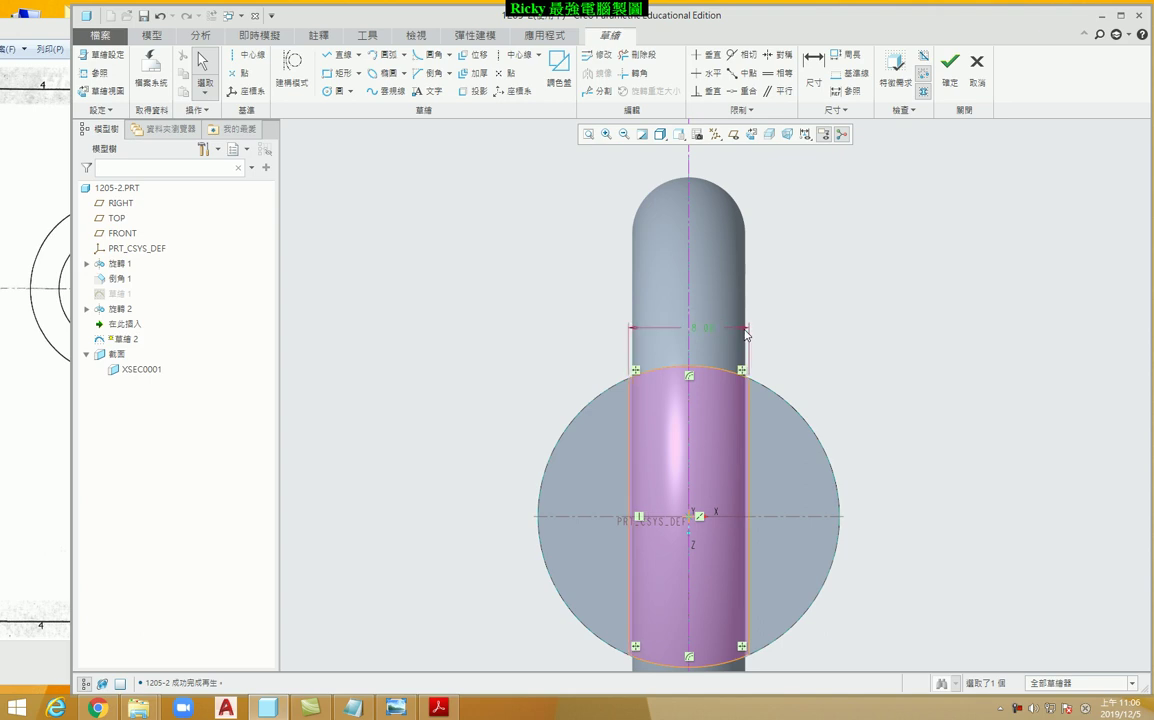
pyautogui.scroll(-2, 785, 378)
pyautogui.scroll(-2, 761, 375)
pyautogui.scroll(-2, 740, 340)
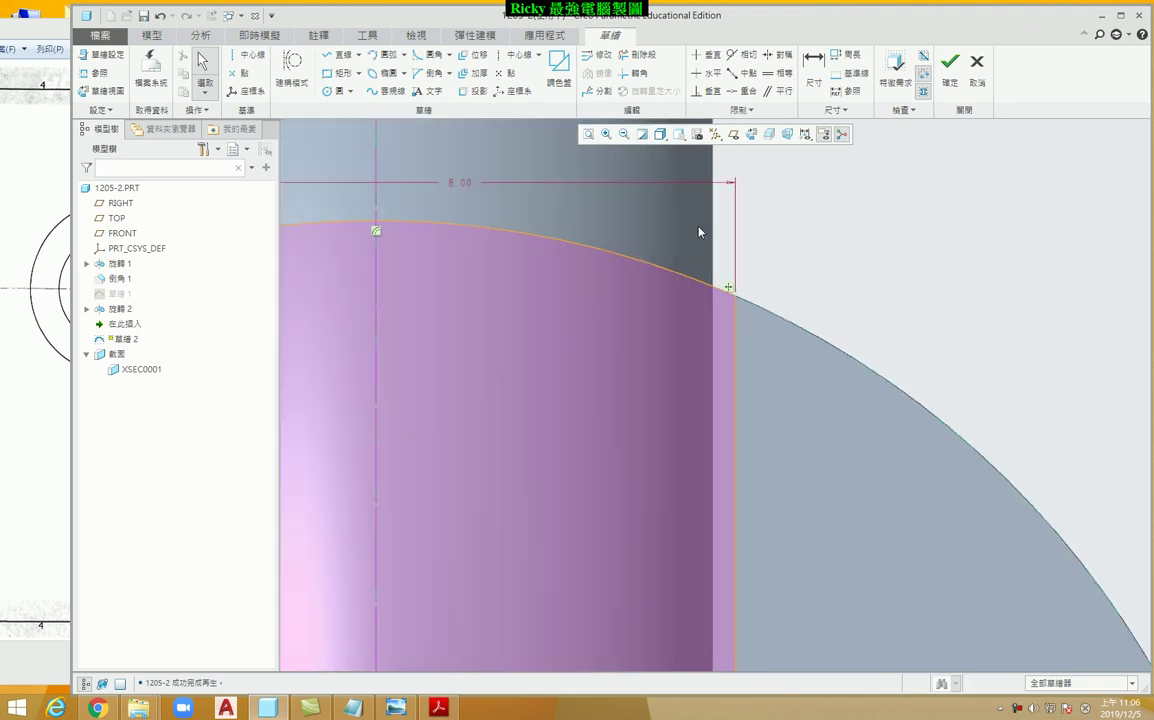
pyautogui.click(949, 66)
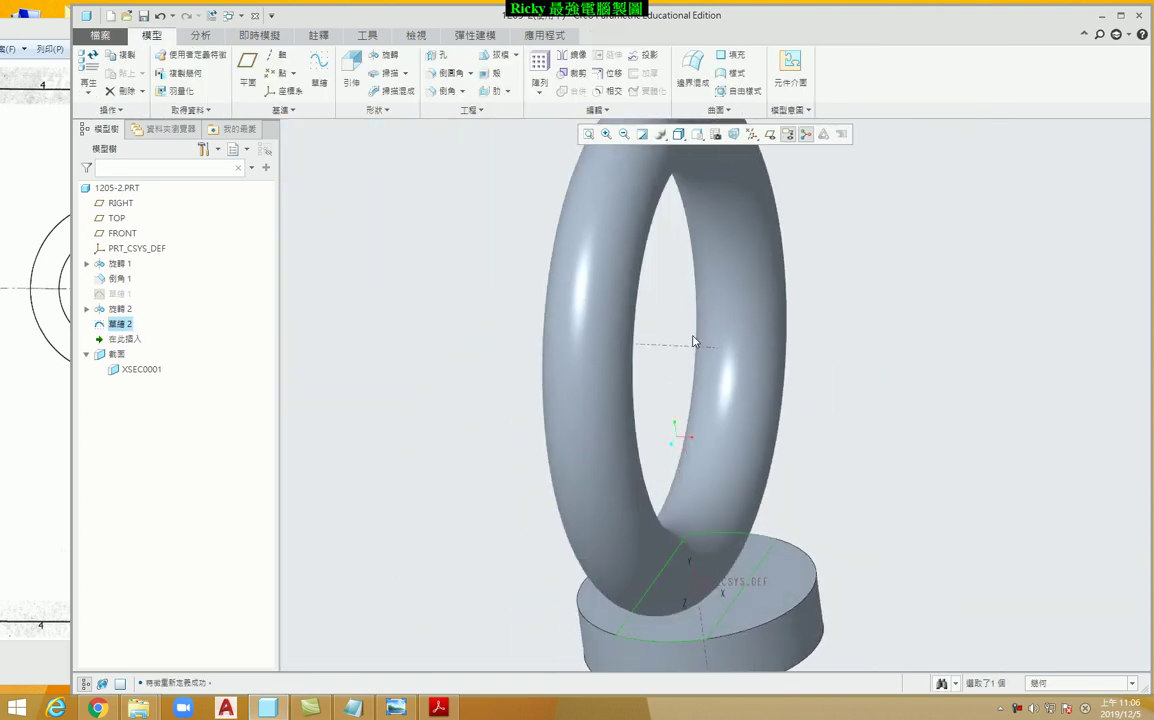
# Start a trial extrude of the neck sketch, try depth options, then cancel it
pyautogui.click(349, 78)
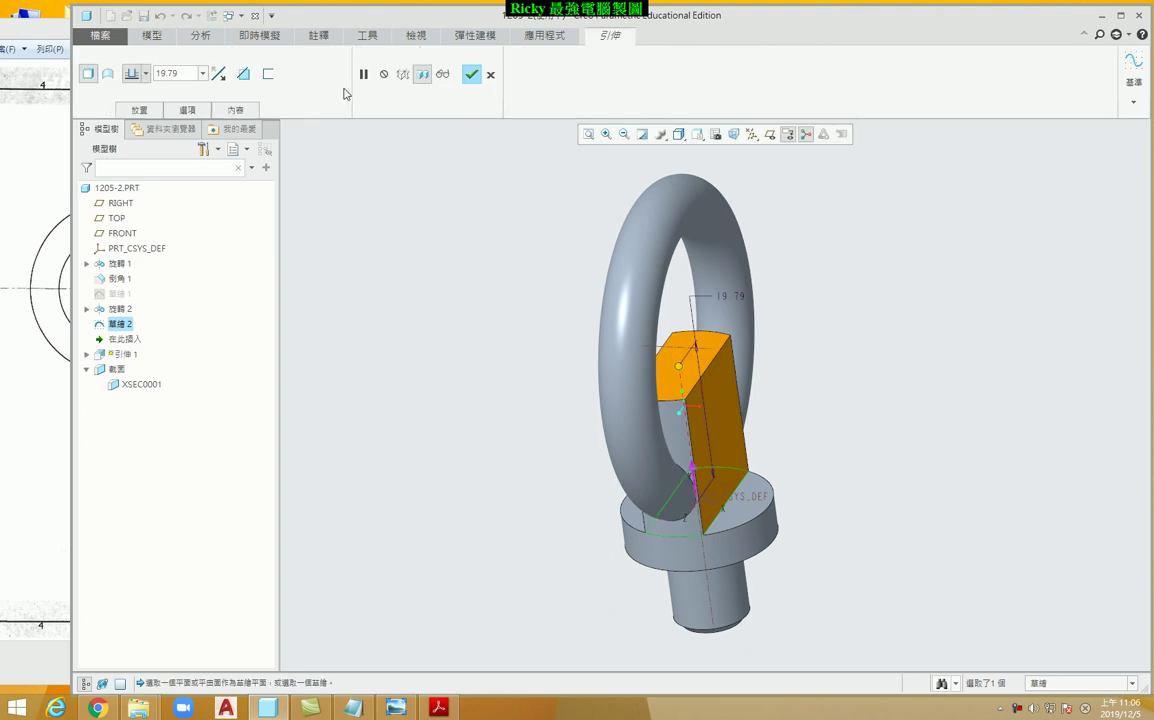
pyautogui.click(145, 73)
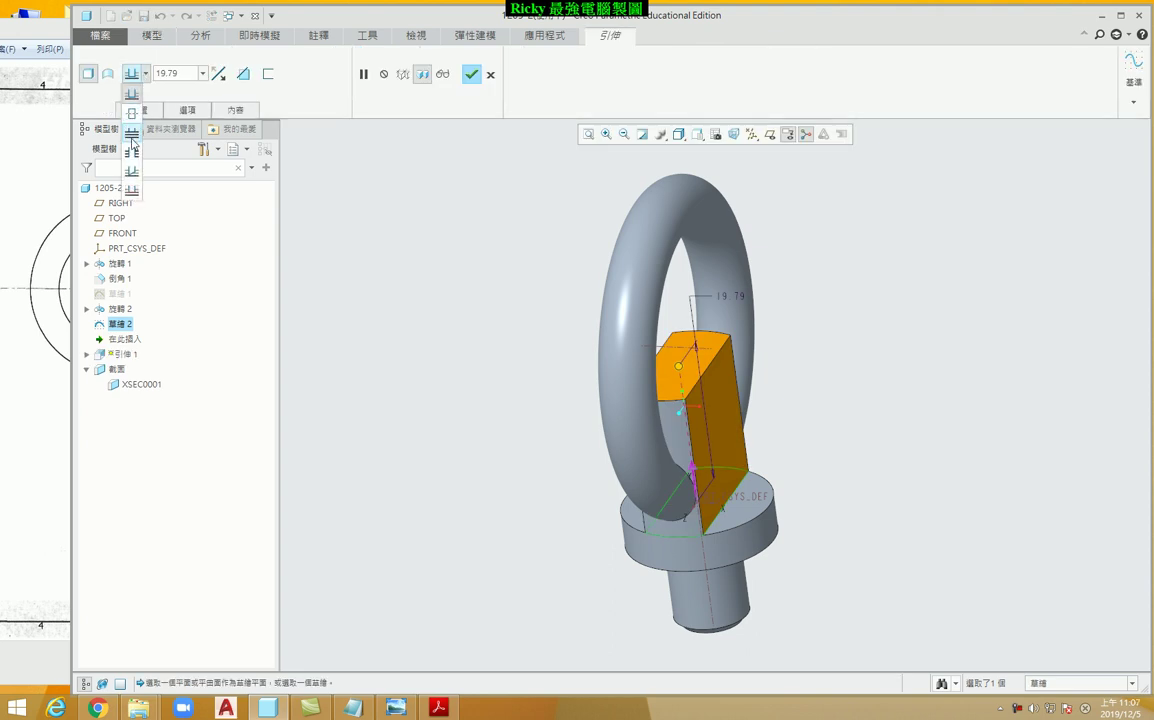
pyautogui.click(131, 134)
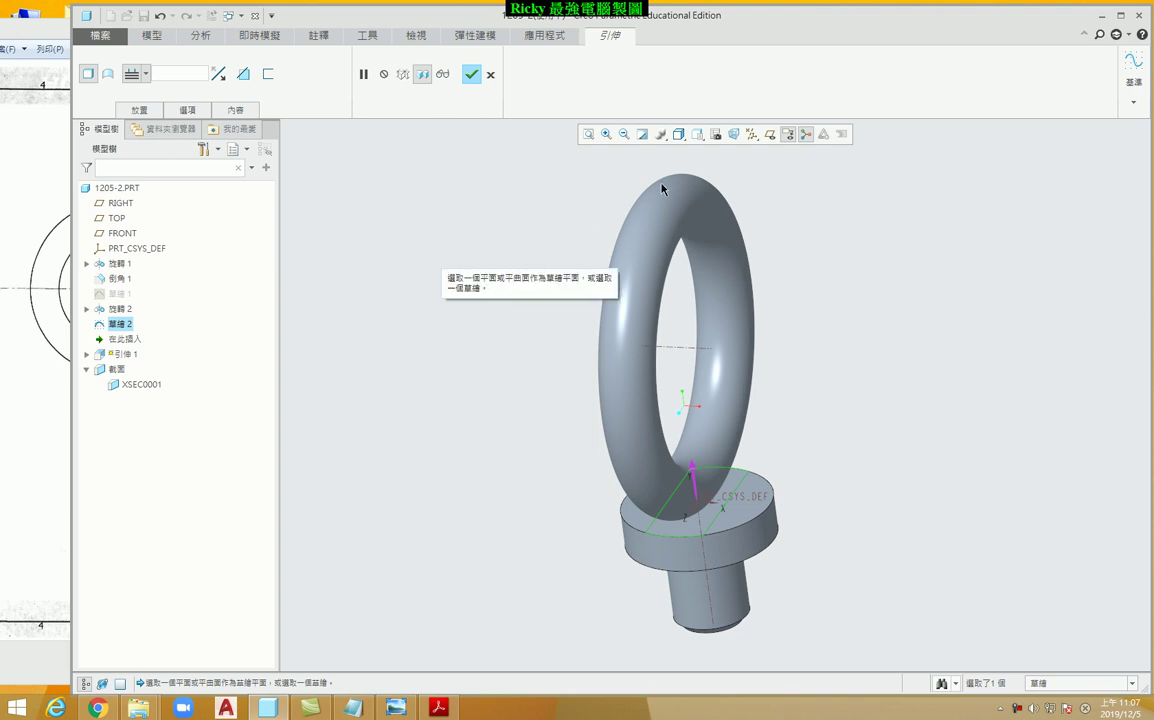
pyautogui.click(697, 134)
pyautogui.click(668, 235)
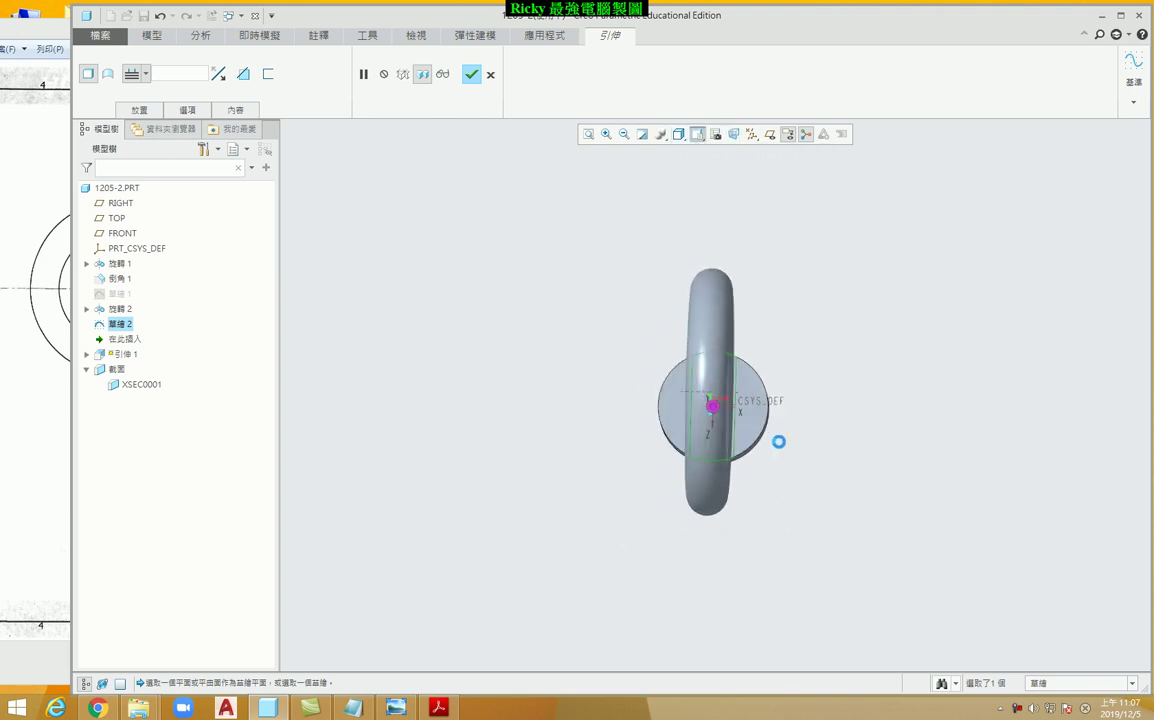
pyautogui.scroll(-3, 768, 392)
pyautogui.scroll(-4, 750, 353)
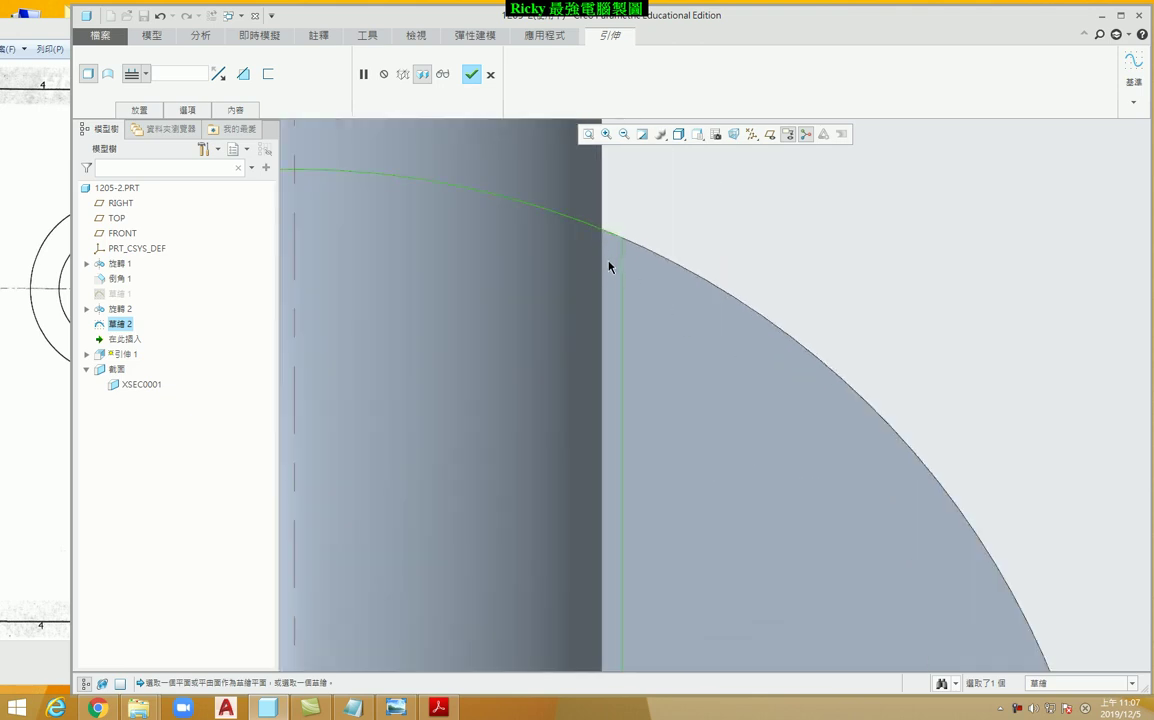
pyautogui.click(130, 75)
pyautogui.scroll(3, 773, 297)
pyautogui.scroll(2, 773, 299)
pyautogui.scroll(-2, 790, 305)
pyautogui.scroll(-1, 819, 311)
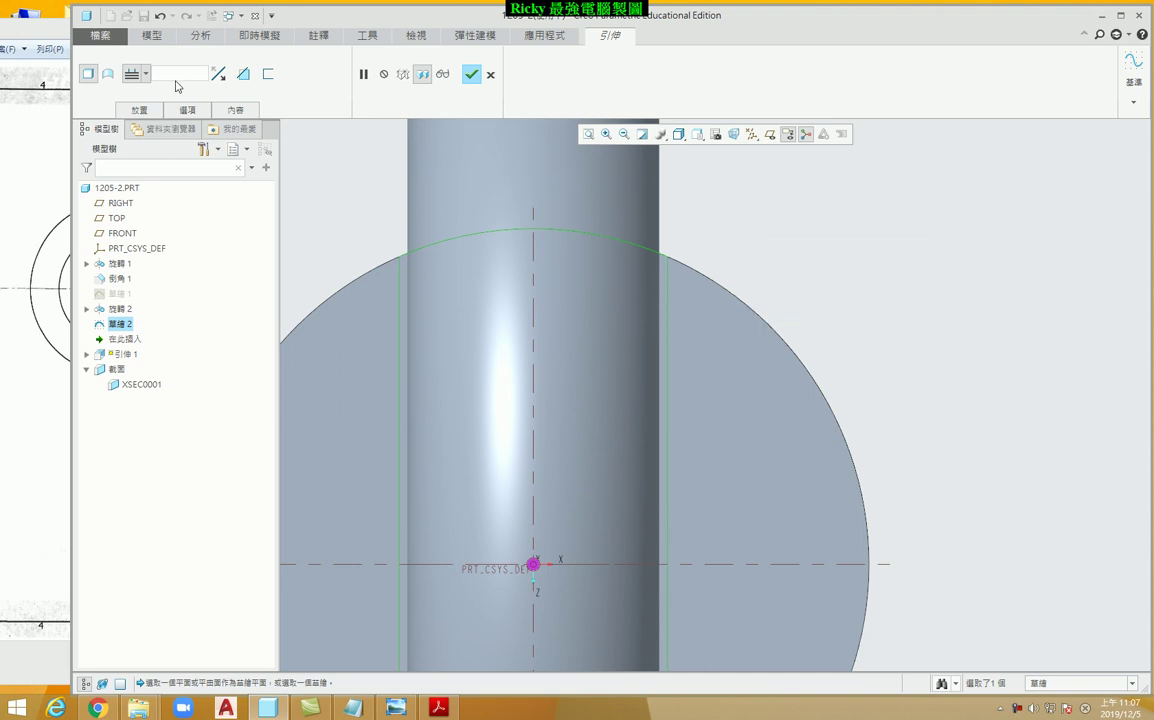
pyautogui.click(490, 74)
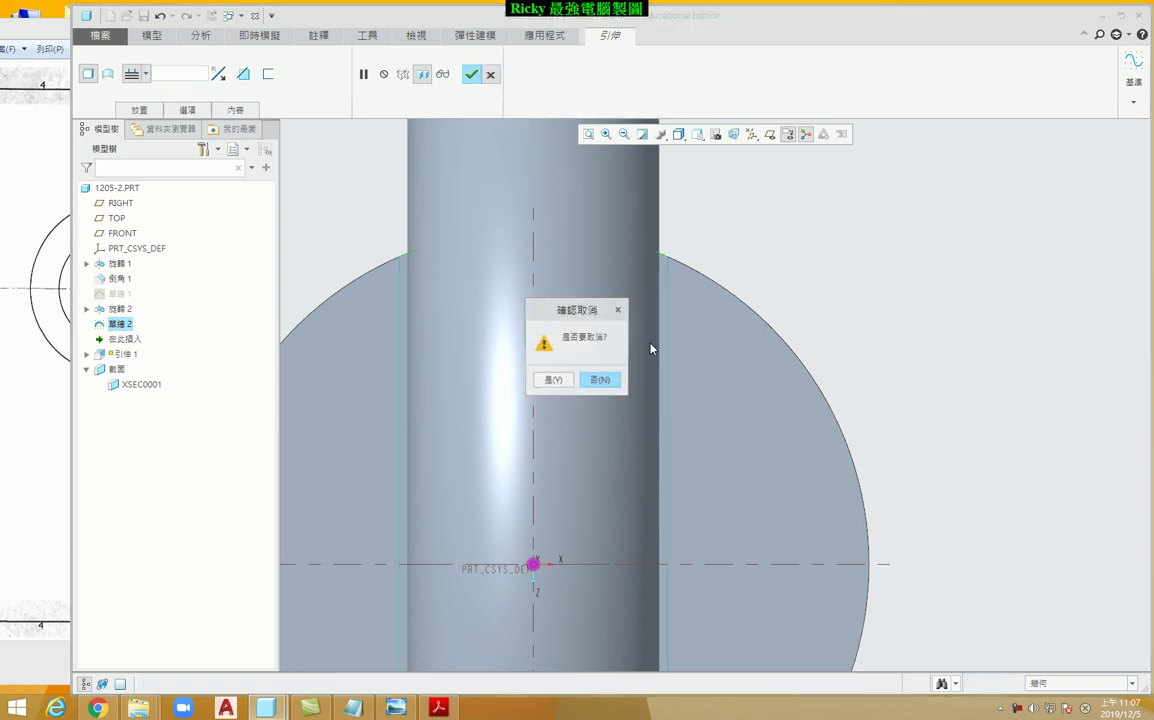
pyautogui.click(555, 383)
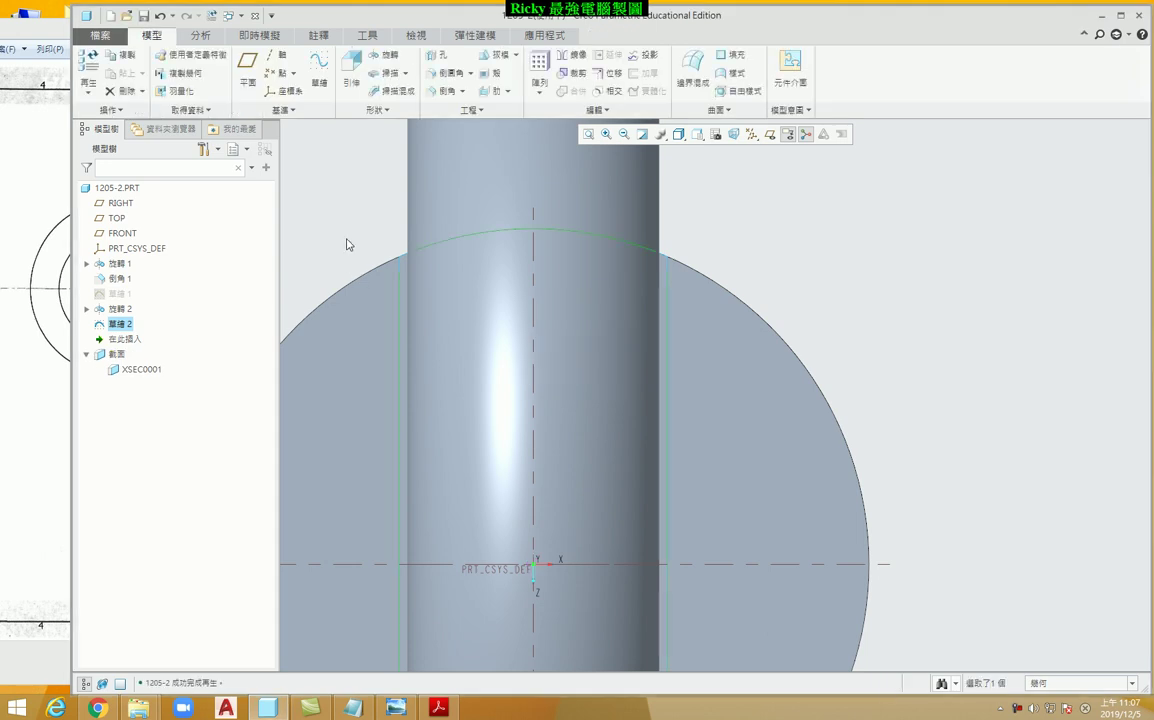
# Change sketch 草繪 2's neck width from 8.00 to 7 and finish the sketch
pyautogui.click(118, 325)
pyautogui.click(157, 241)
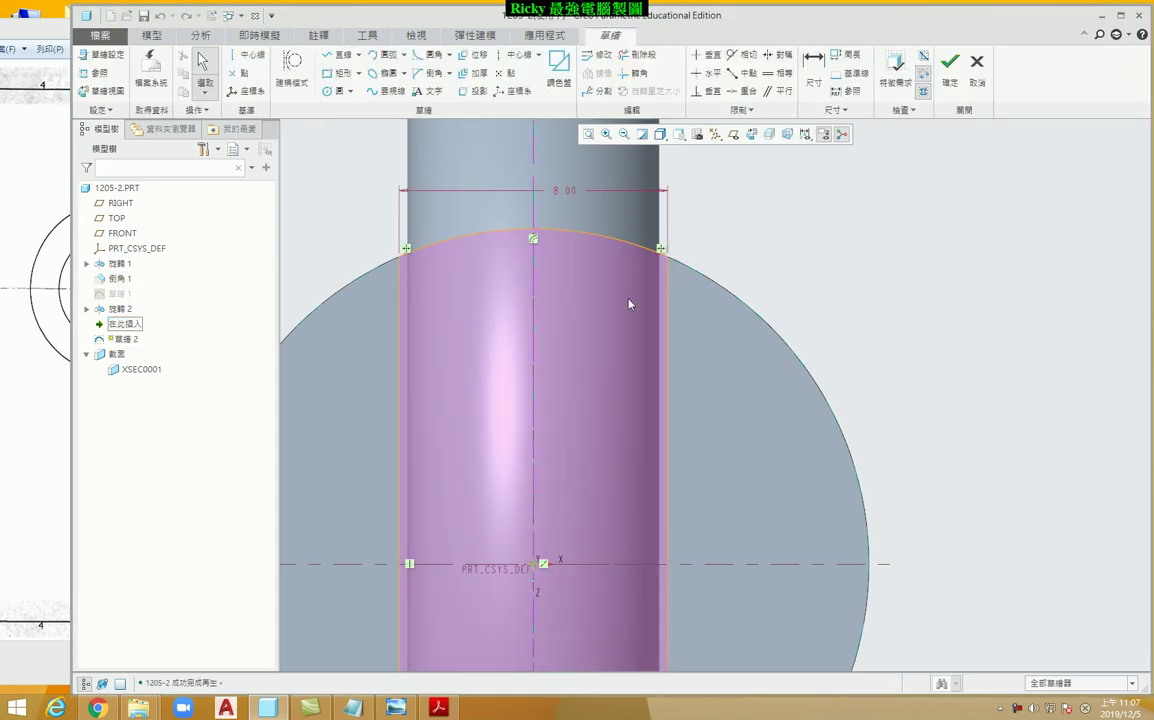
pyautogui.doubleClick(565, 190)
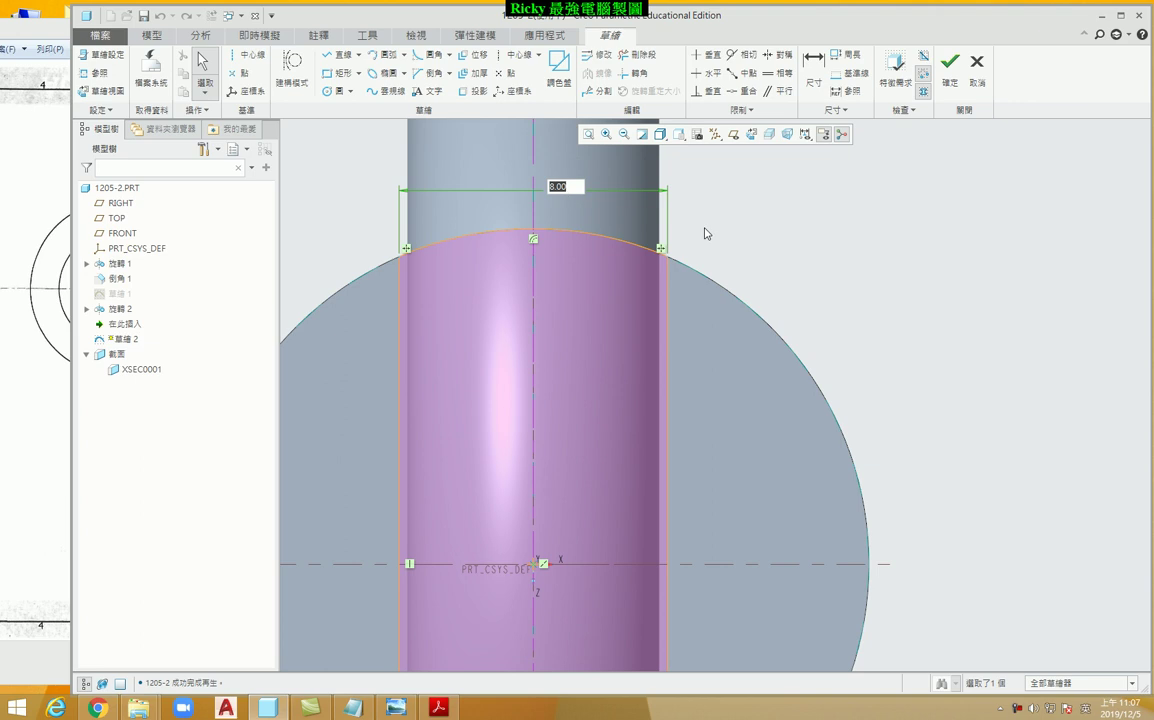
pyautogui.write('7')
pyautogui.press('Return')
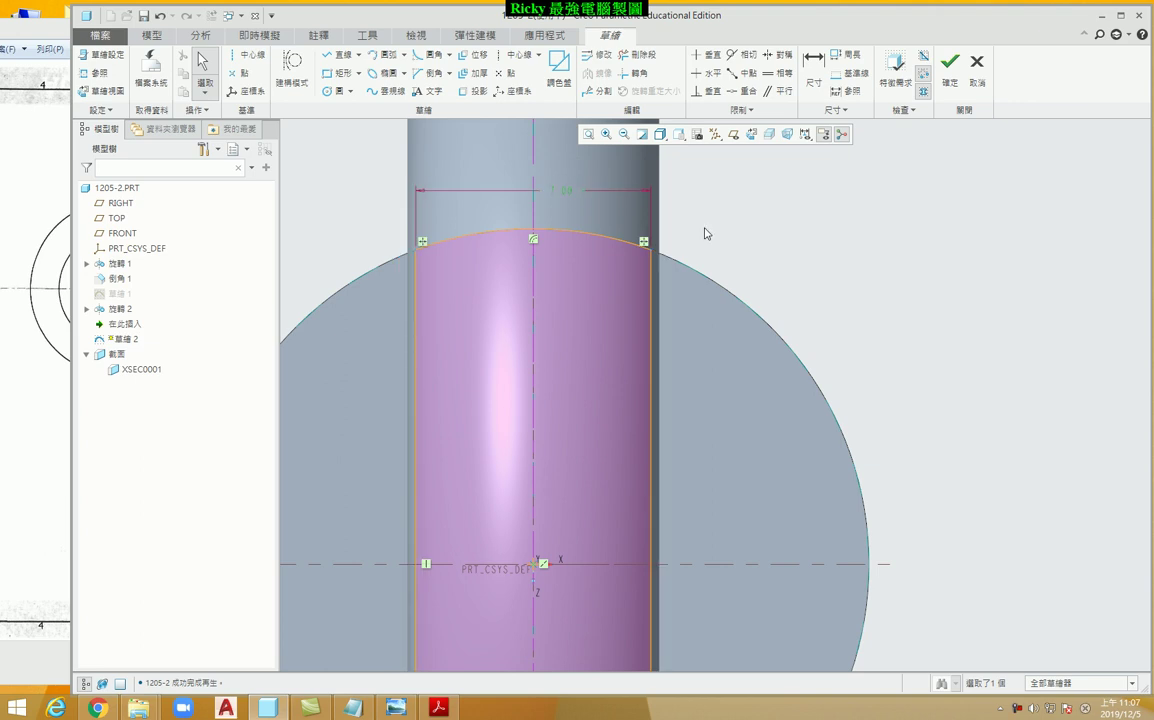
pyautogui.click(949, 62)
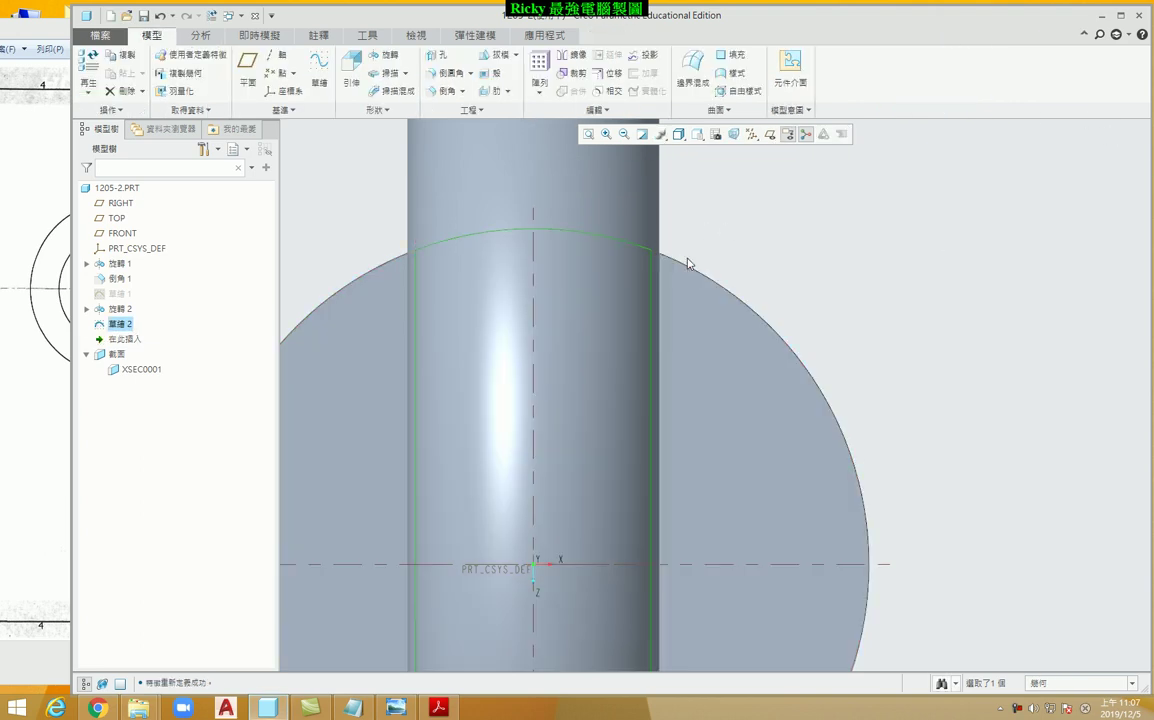
pyautogui.hotkey('ctrl', 'd')
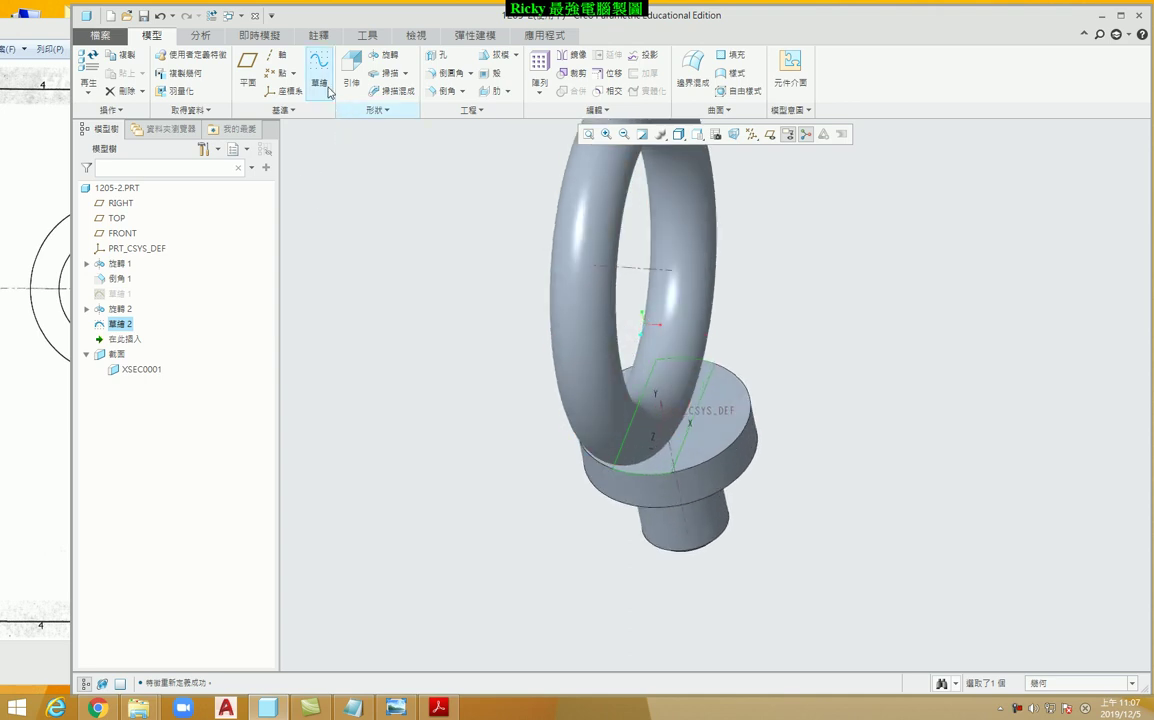
pyautogui.click(351, 68)
pyautogui.click(145, 74)
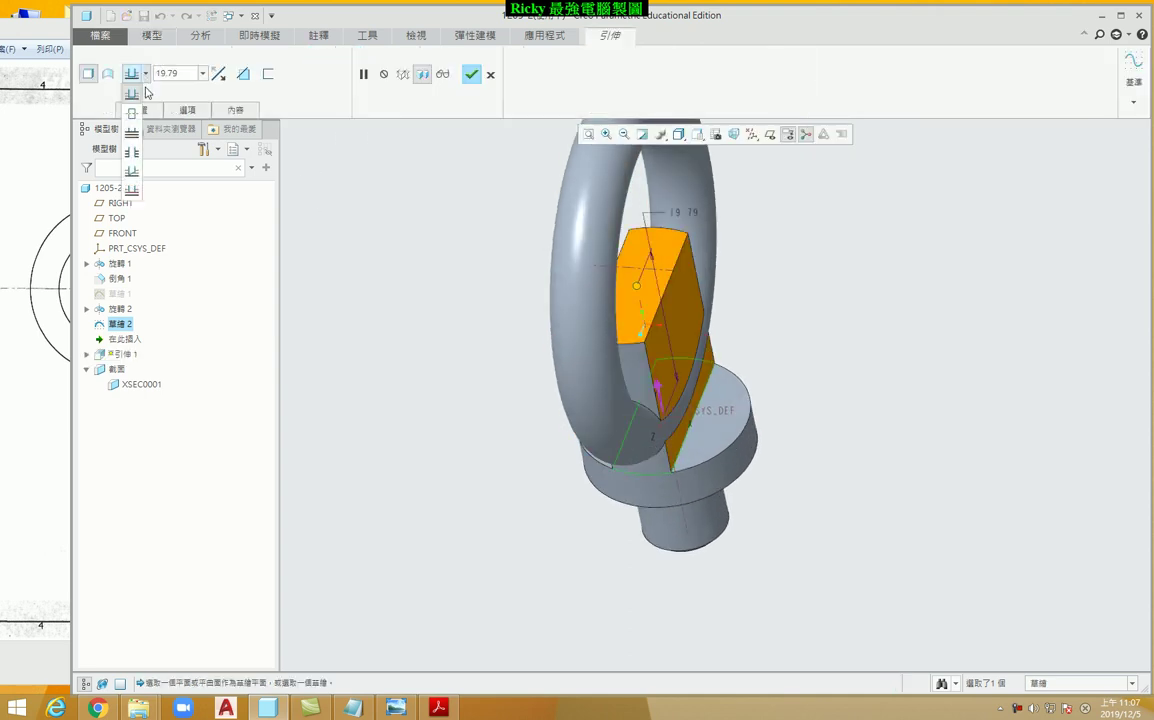
pyautogui.click(131, 132)
pyautogui.scroll(-3, 575, 348)
pyautogui.moveTo(575, 348)
pyautogui.mouseDown(button='middle')
pyautogui.moveTo(546, 342)
pyautogui.moveTo(498, 493)
pyautogui.mouseUp(button='middle')
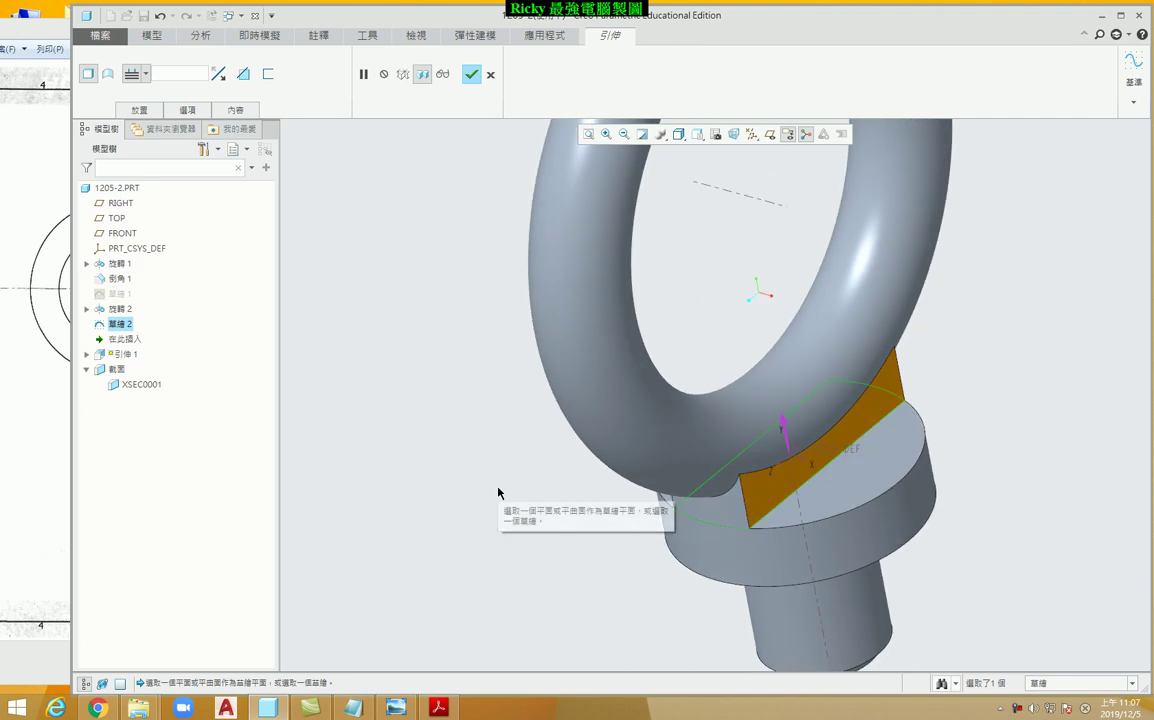
pyautogui.click(490, 76)
pyautogui.click(500, 346)
pyautogui.click(120, 323)
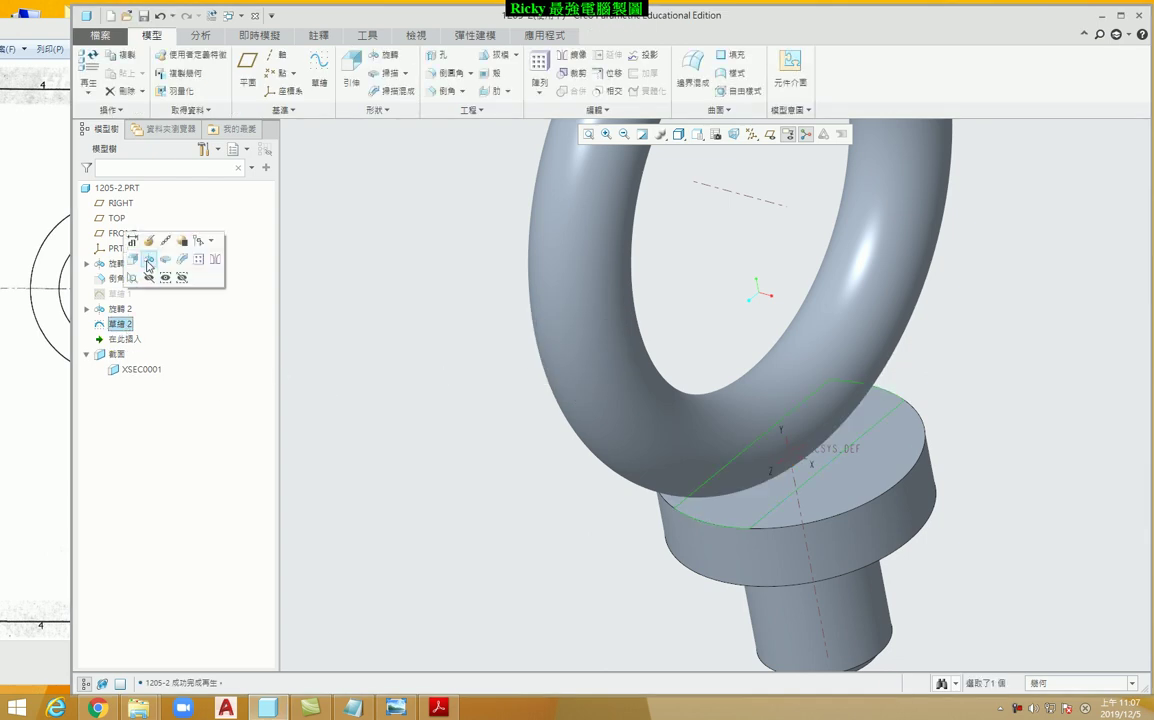
# Reopen sketch 草繪 2, set the neck width dimension to 7.49, and finish the sketch
pyautogui.click(150, 245)
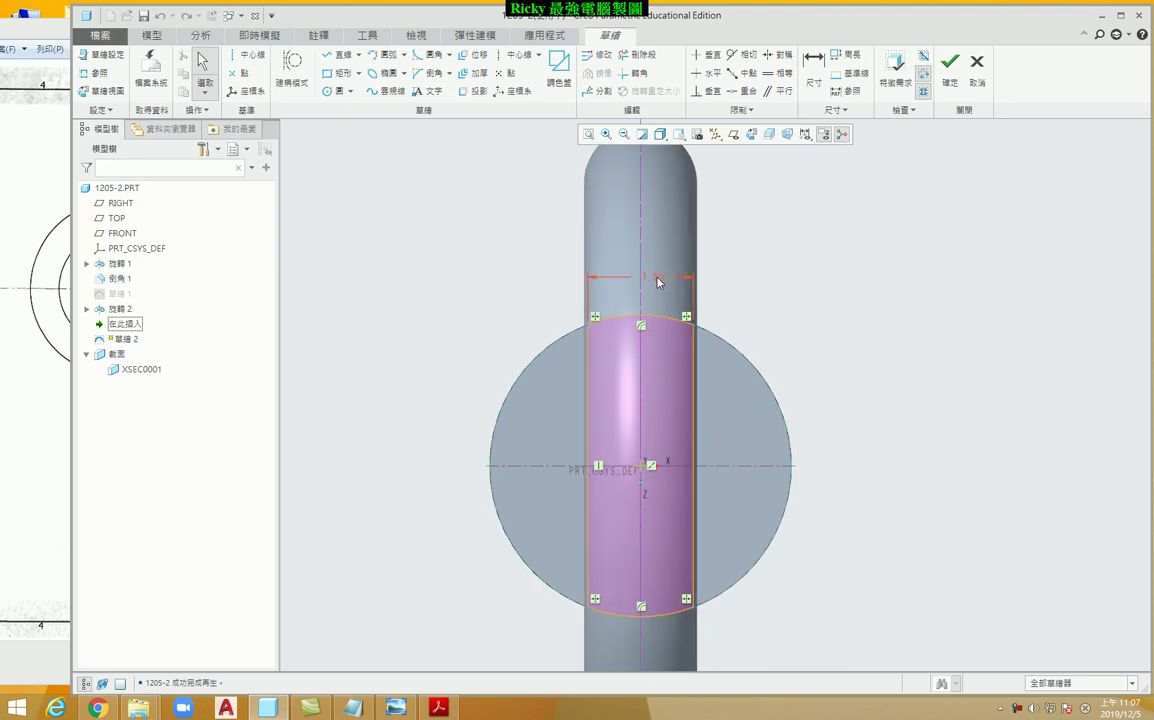
pyautogui.write('7.5')
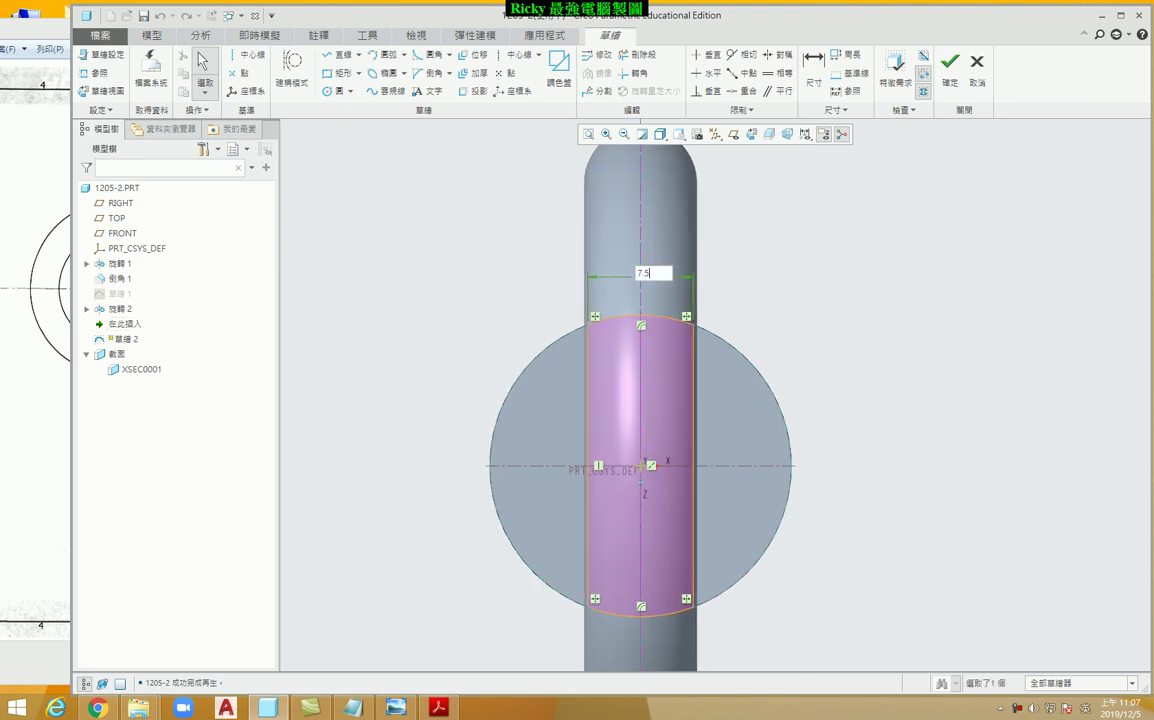
pyautogui.press('Return')
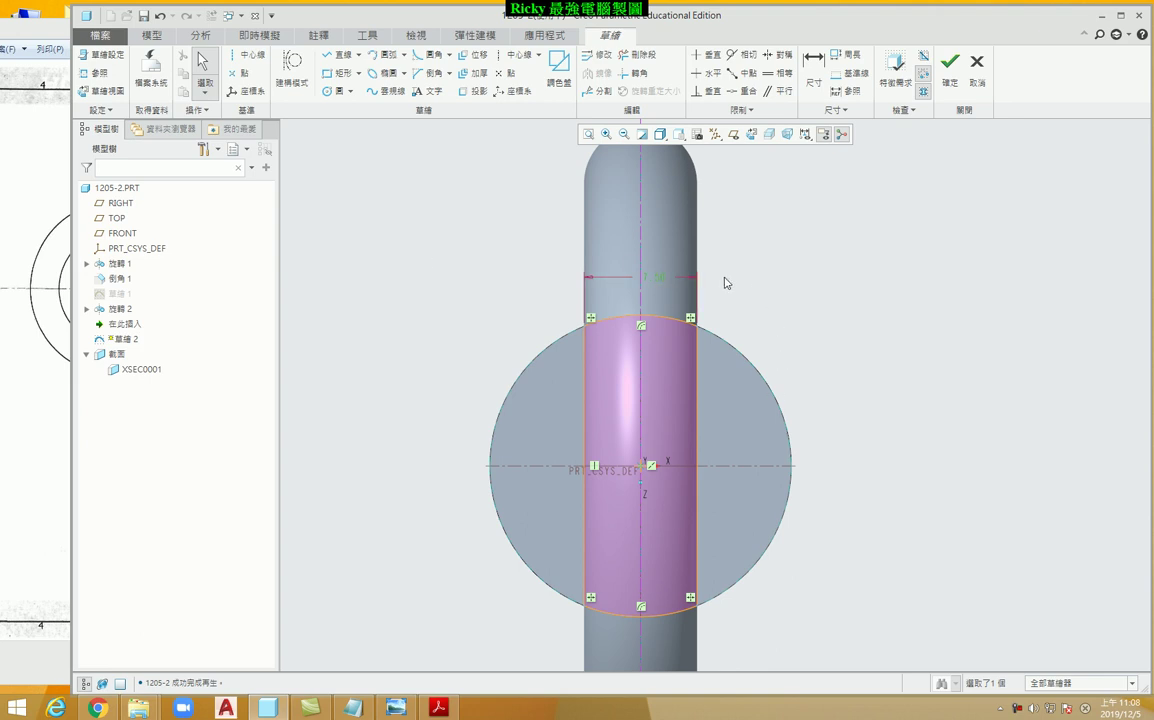
pyautogui.scroll(-2, 722, 281)
pyautogui.click(617, 299)
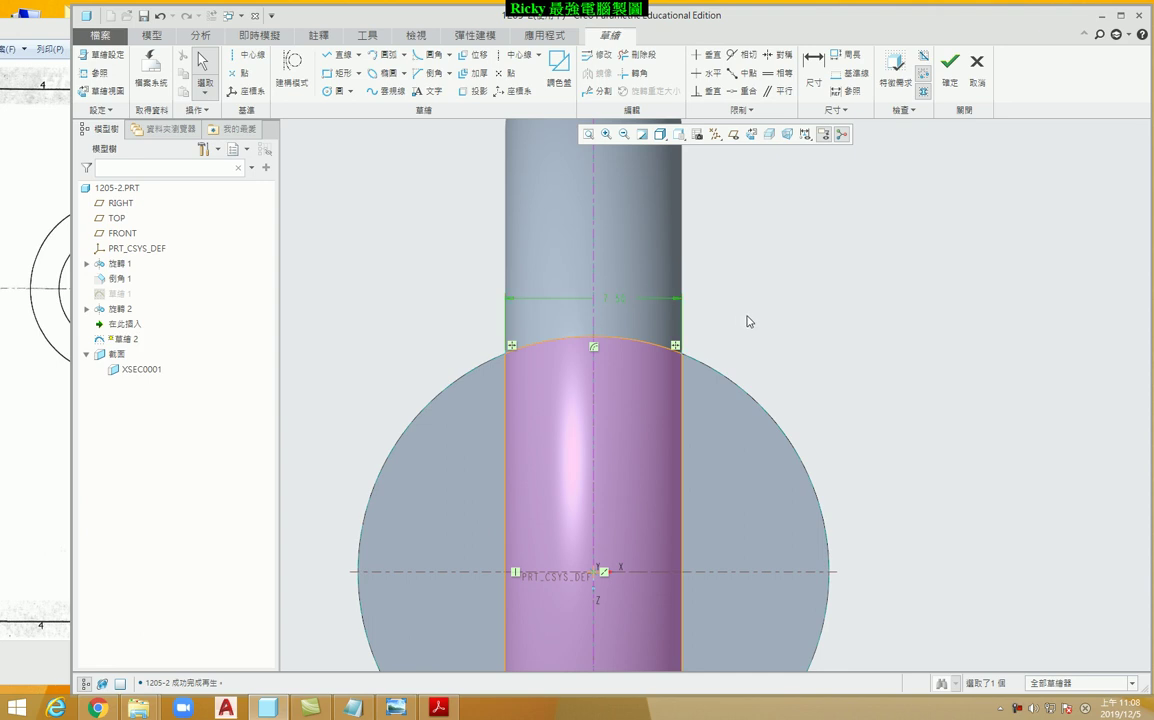
pyautogui.scroll(2, 739, 330)
pyautogui.scroll(-1, 739, 360)
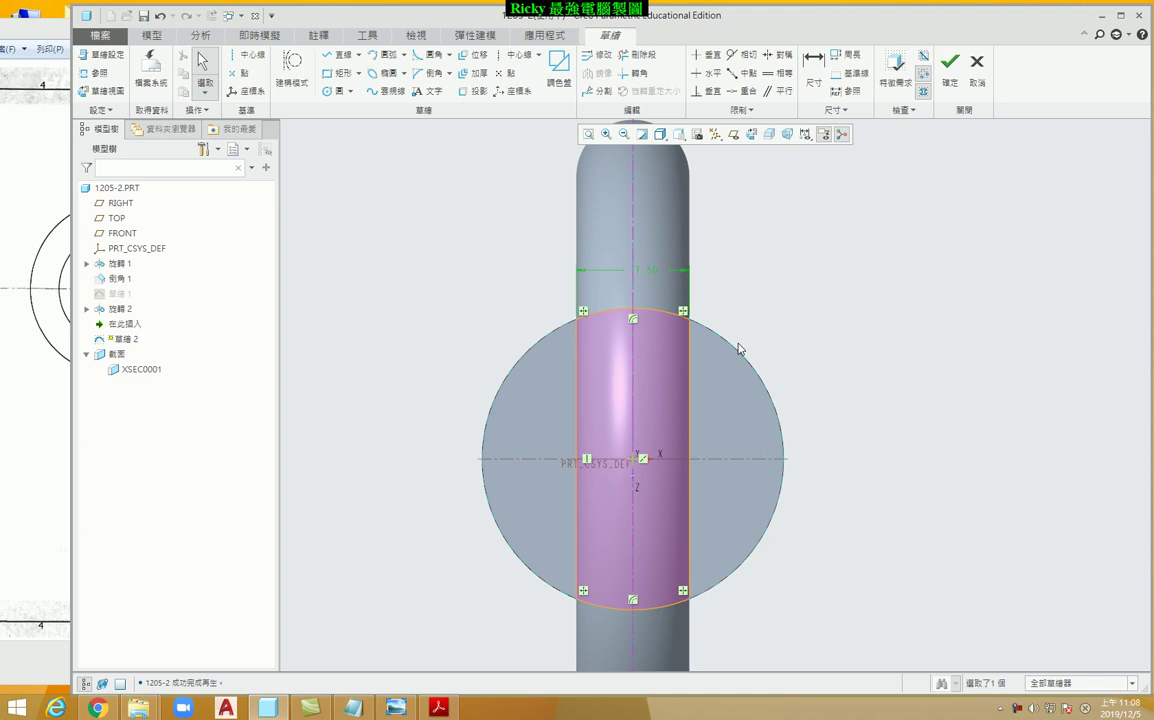
pyautogui.scroll(2, 712, 289)
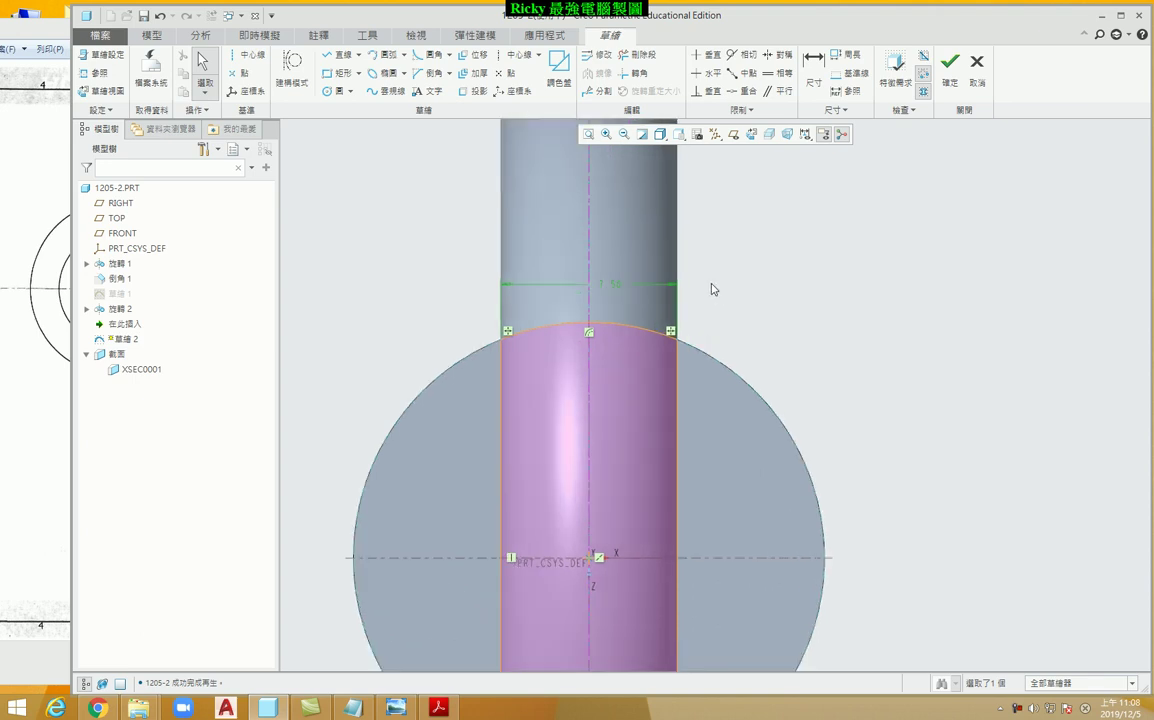
pyautogui.doubleClick(612, 287)
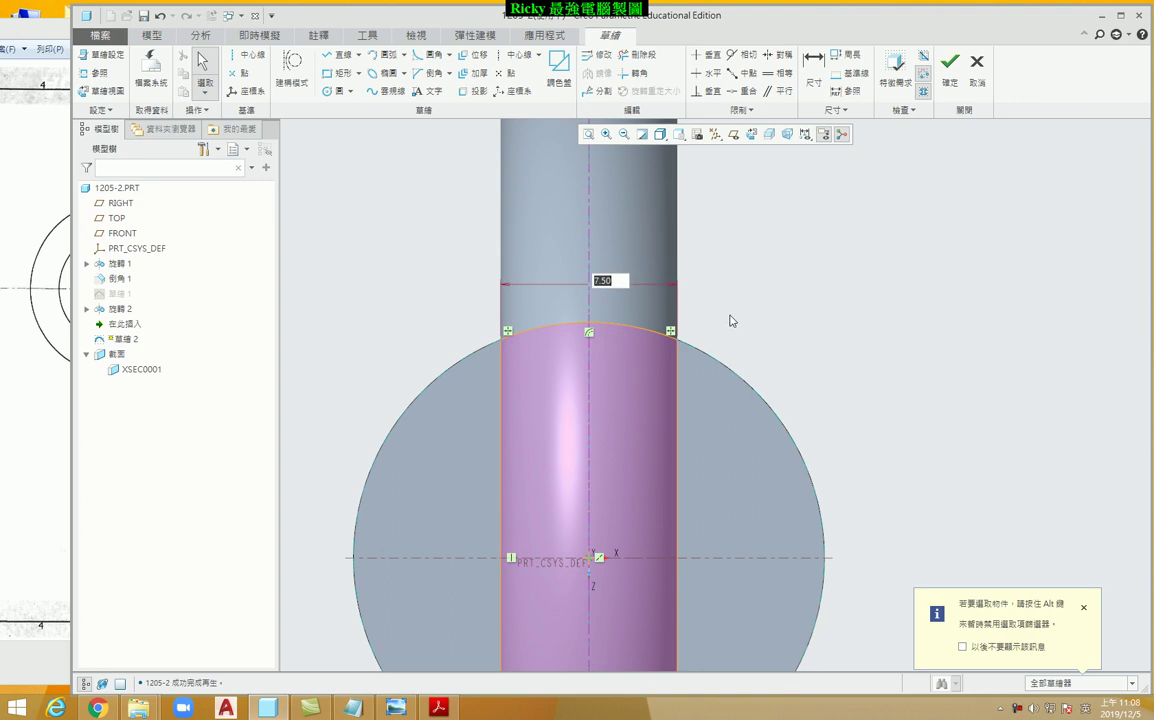
pyautogui.write('7')
pyautogui.press('Return')
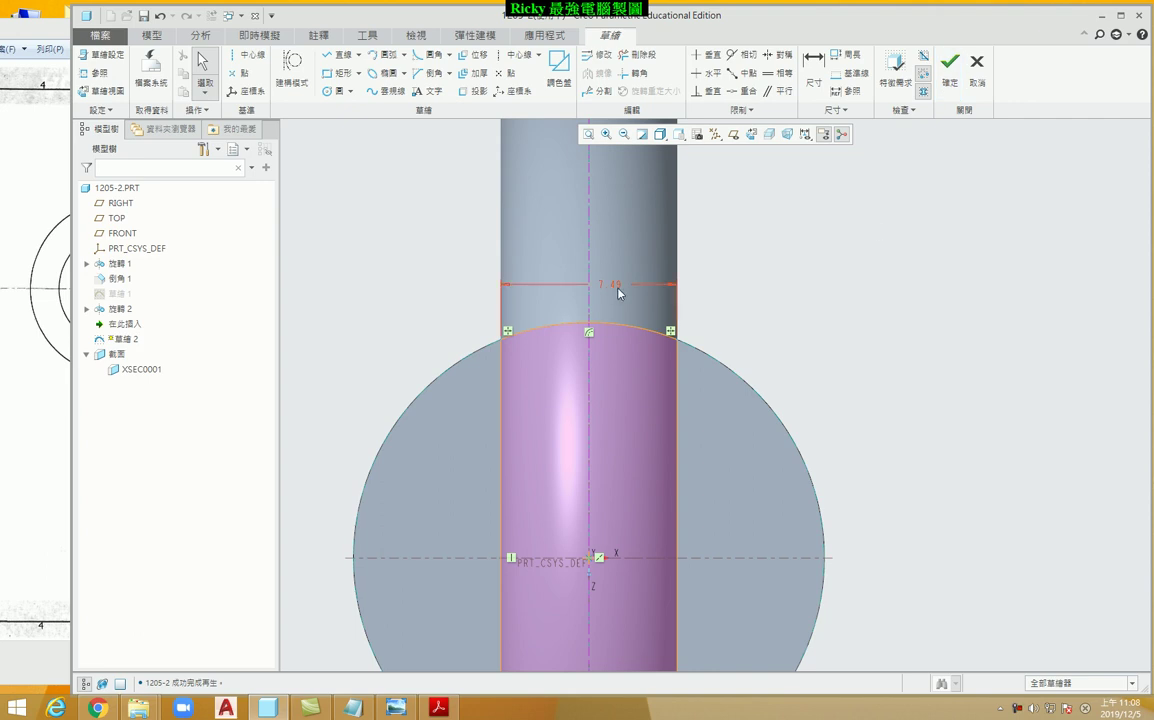
pyautogui.click(950, 85)
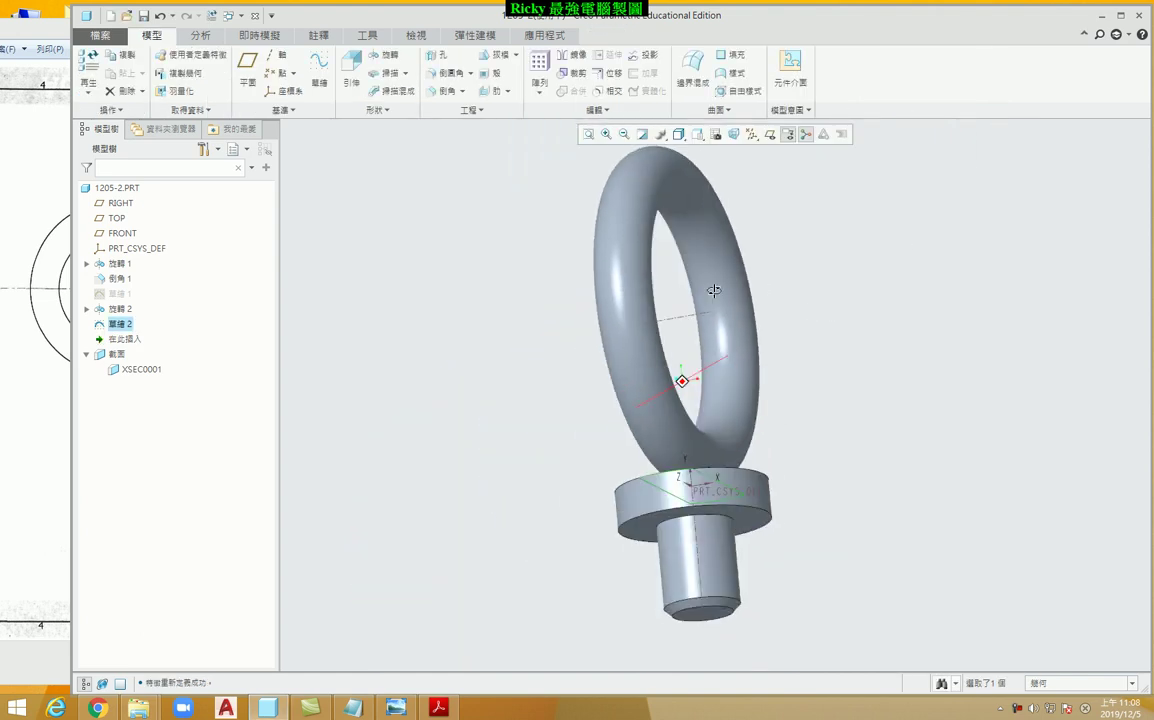
# Extrude sketch 草繪 2 with a switched depth type to create the neck joining ring and base
pyautogui.scroll(5, 445, 316)
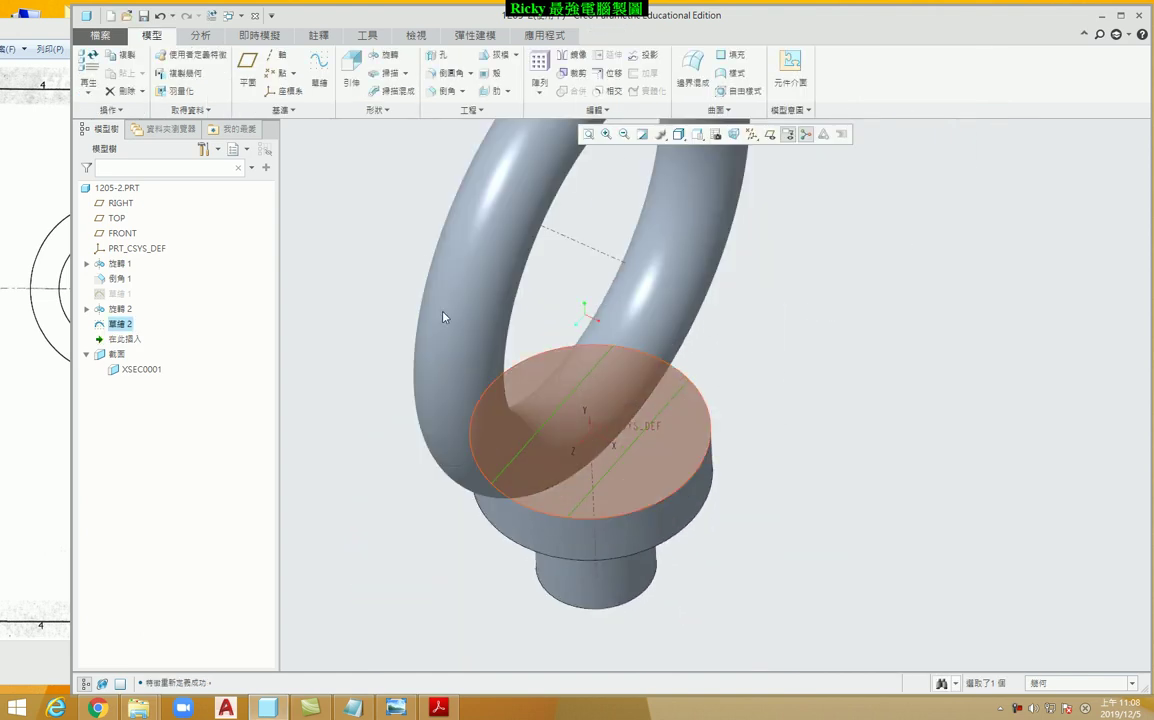
pyautogui.click(350, 70)
pyautogui.click(146, 73)
pyautogui.click(131, 133)
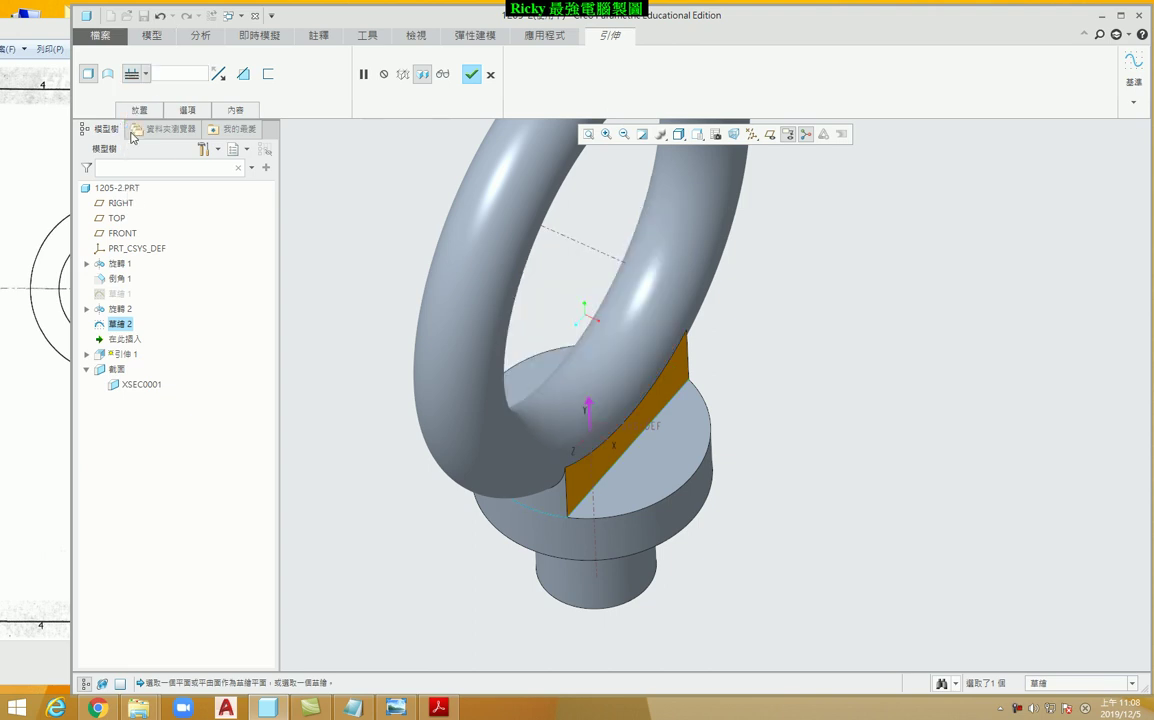
pyautogui.click(471, 75)
pyautogui.click(869, 455)
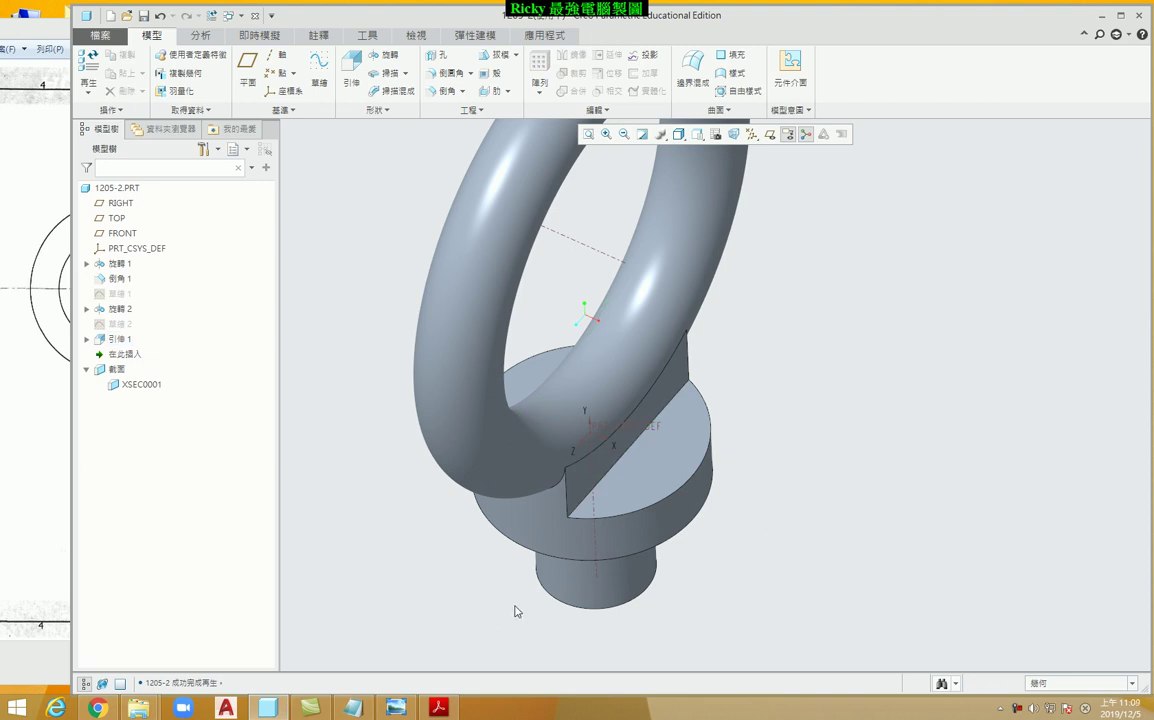
pyautogui.scroll(3, 721, 510)
pyautogui.moveTo(596, 485)
pyautogui.mouseDown(button='middle')
pyautogui.moveTo(523, 505)
pyautogui.moveTo(525, 487)
pyautogui.moveTo(505, 489)
pyautogui.moveTo(542, 468)
pyautogui.moveTo(528, 458)
pyautogui.moveTo(520, 497)
pyautogui.mouseUp(button='middle')
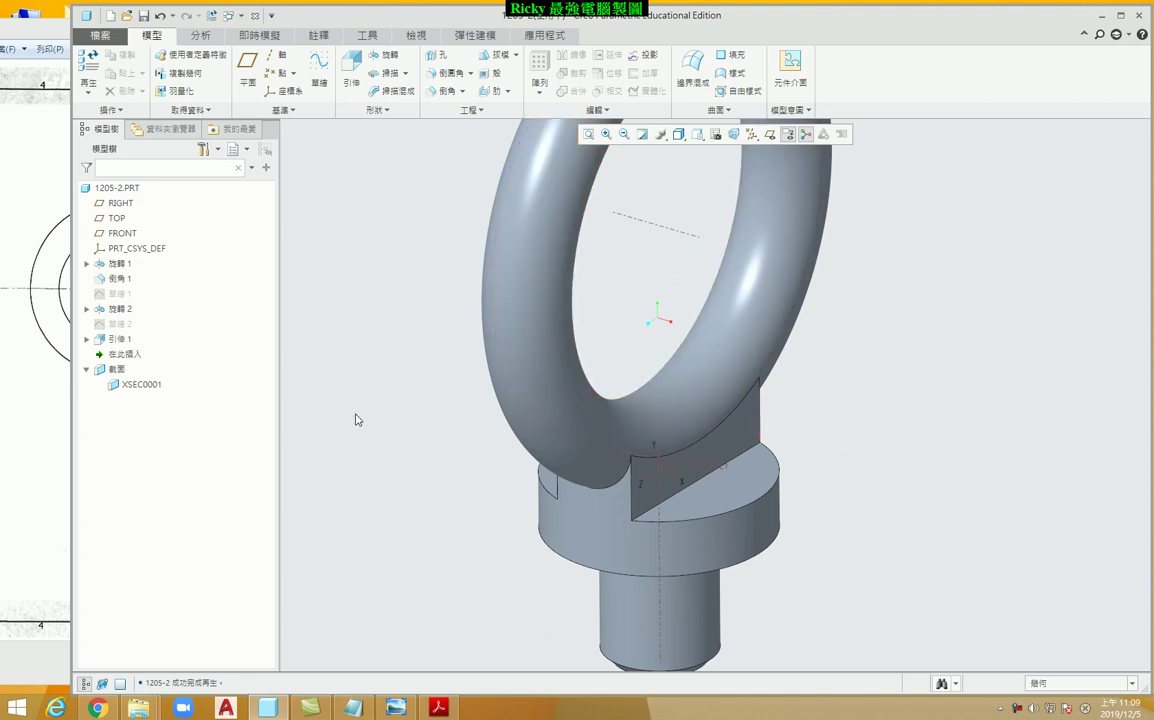
# Open sketch 草繪 2 to check it, exit unchanged, and reset the standard view with Ctrl+D
pyautogui.click(119, 324)
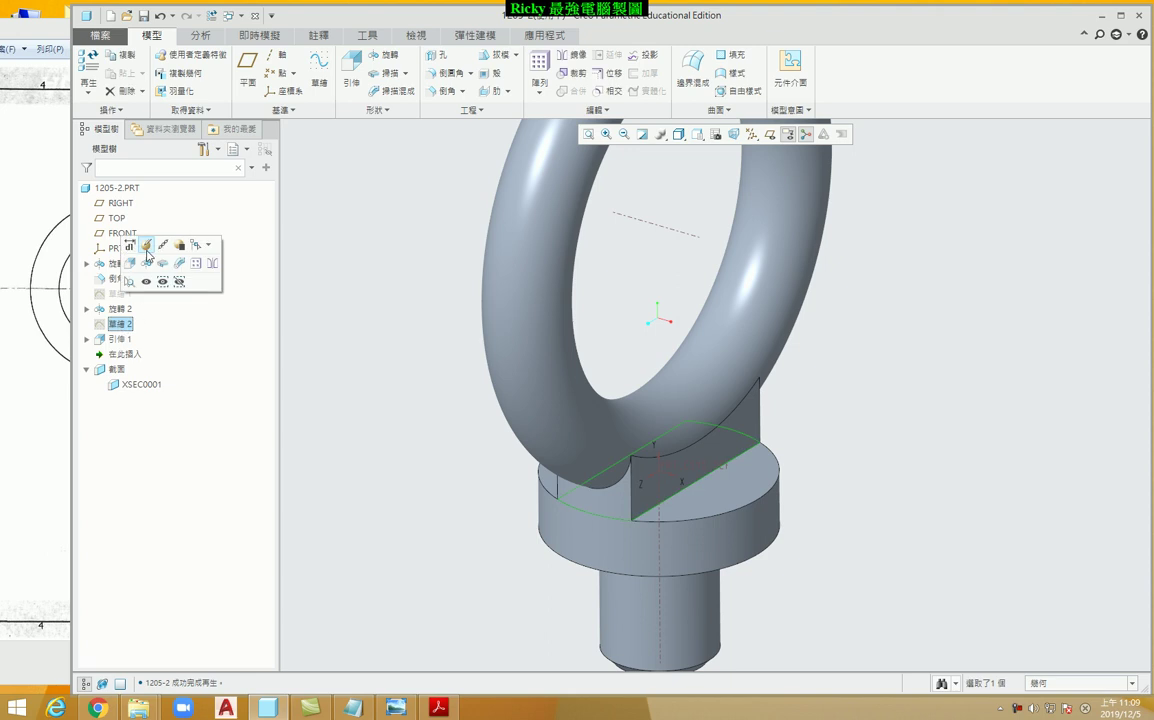
pyautogui.click(131, 244)
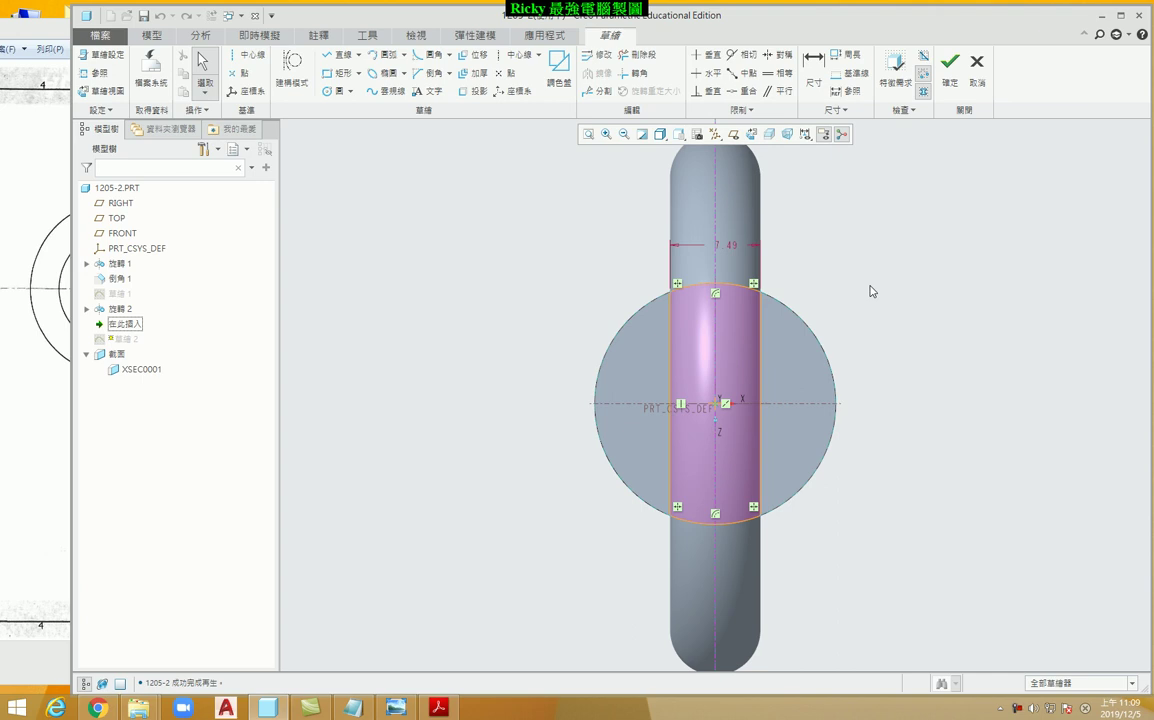
pyautogui.click(949, 68)
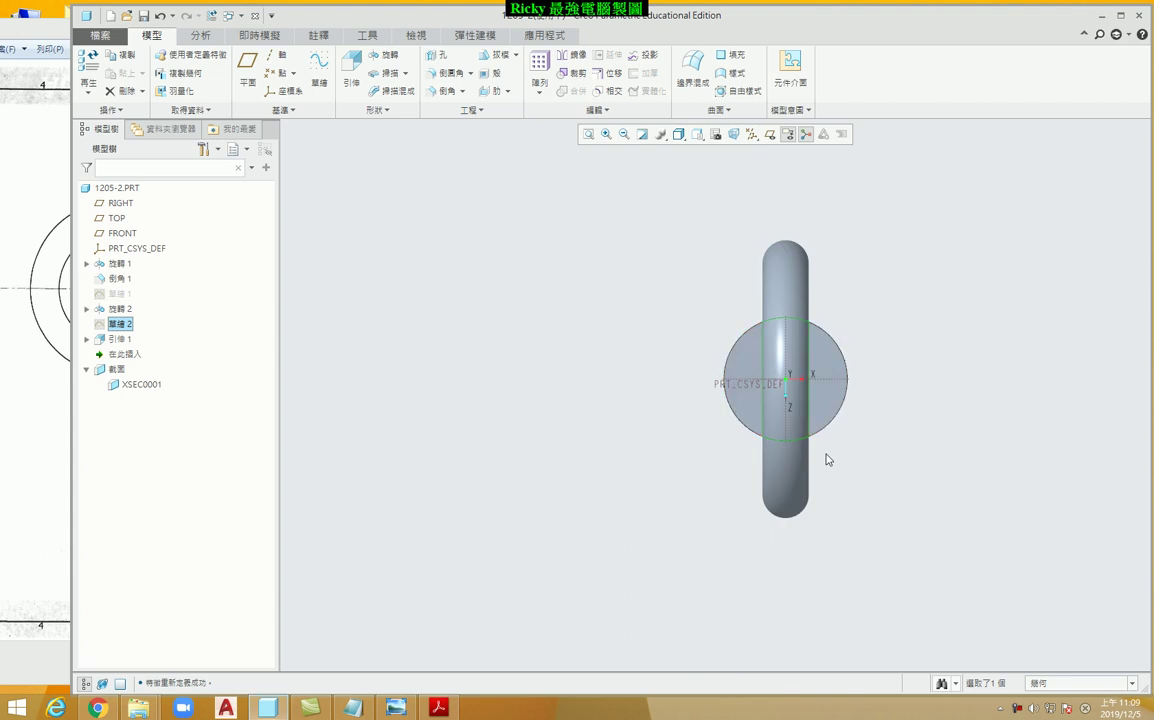
pyautogui.scroll(3, 871, 505)
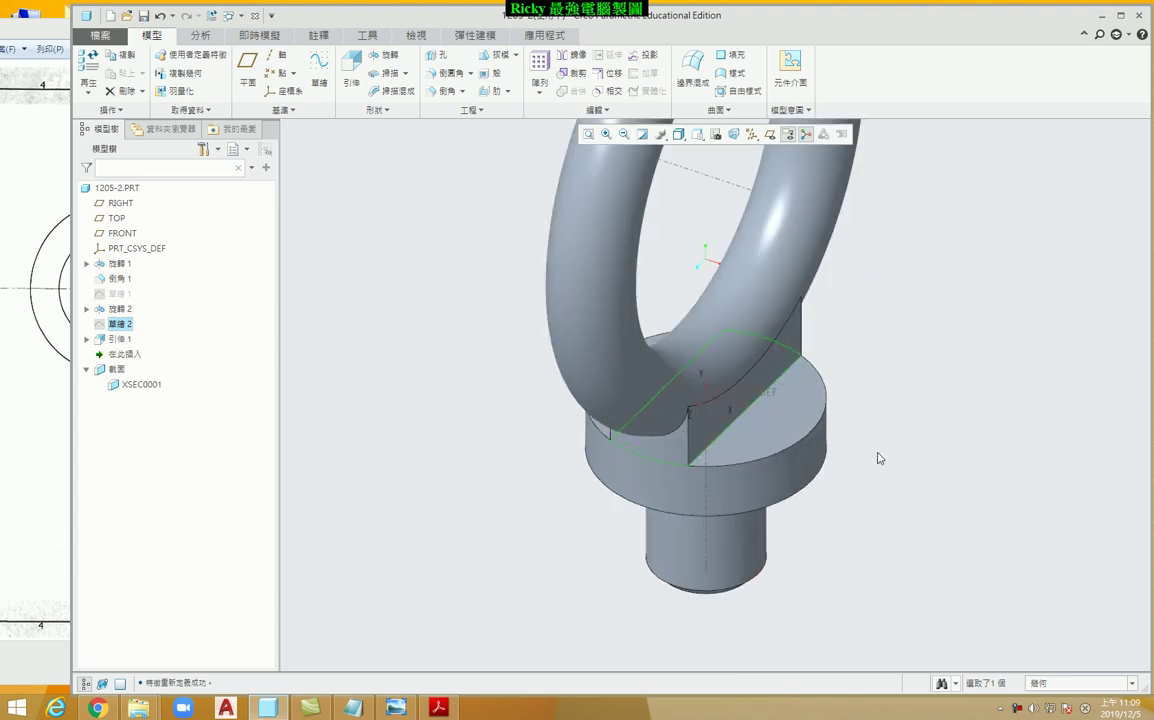
pyautogui.click(875, 488)
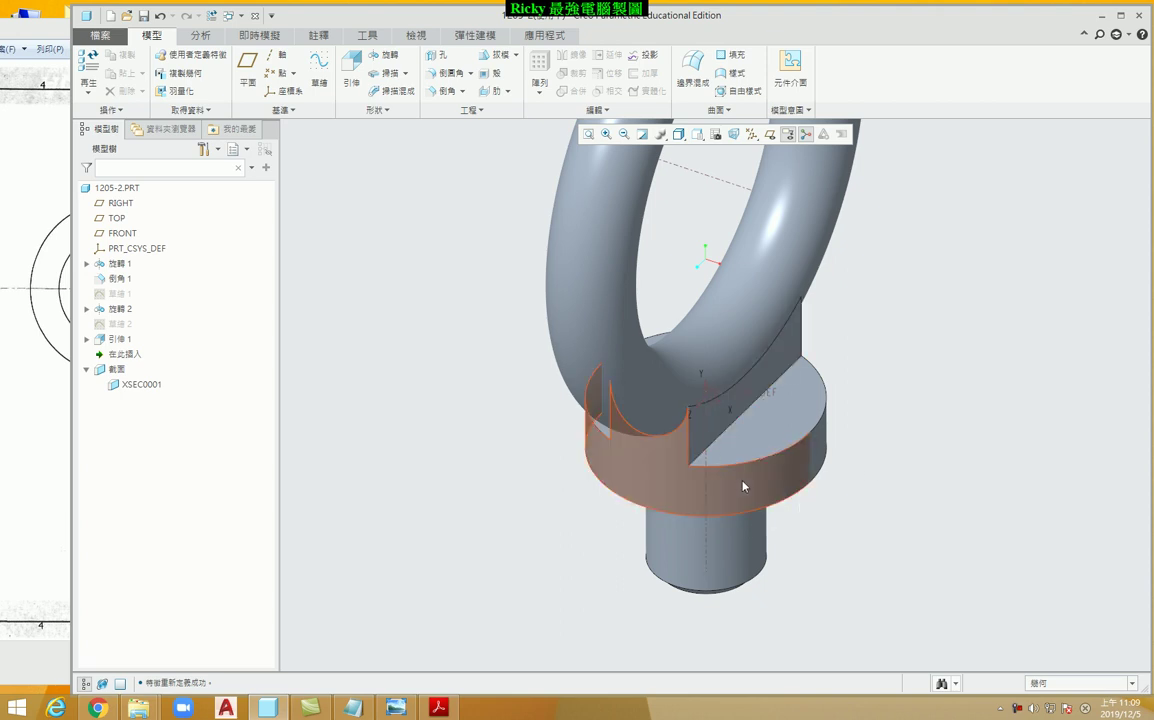
pyautogui.moveTo(744, 484); pyautogui.dragTo(591, 447, button='middle')
pyautogui.hotkey('ctrl', 'd')
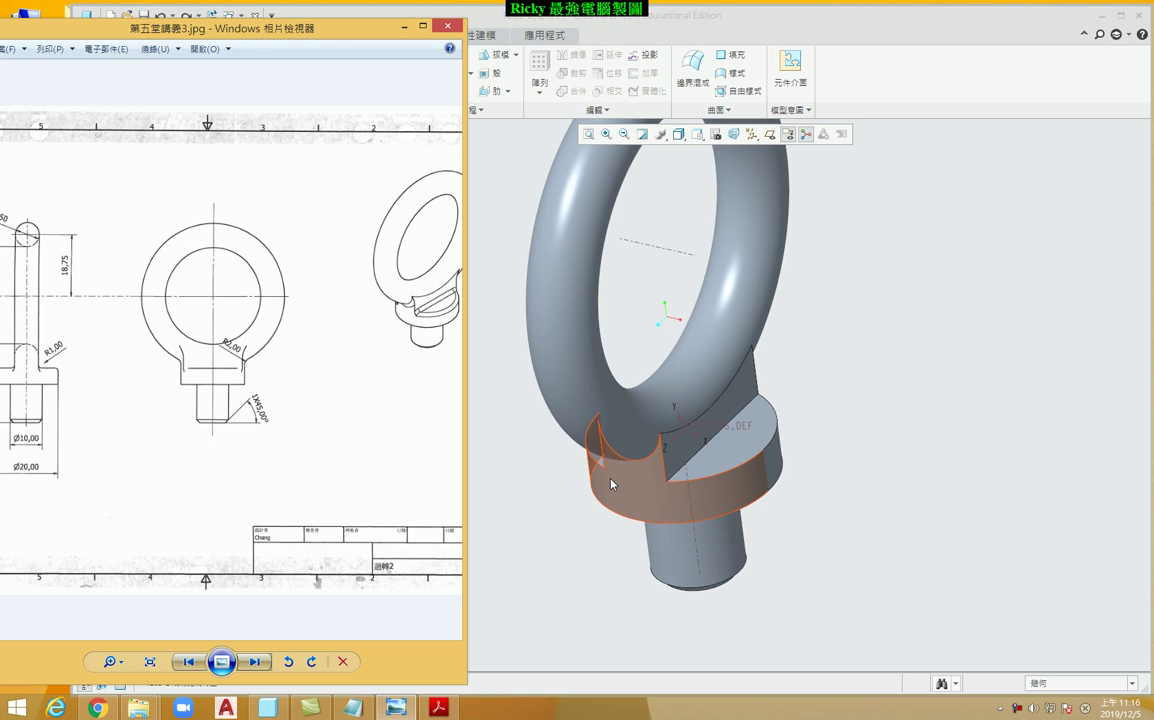
# Pan the reference drawing across its left side and isometric view, then return to Creo
pyautogui.moveTo(188, 420); pyautogui.dragTo(286, 426)
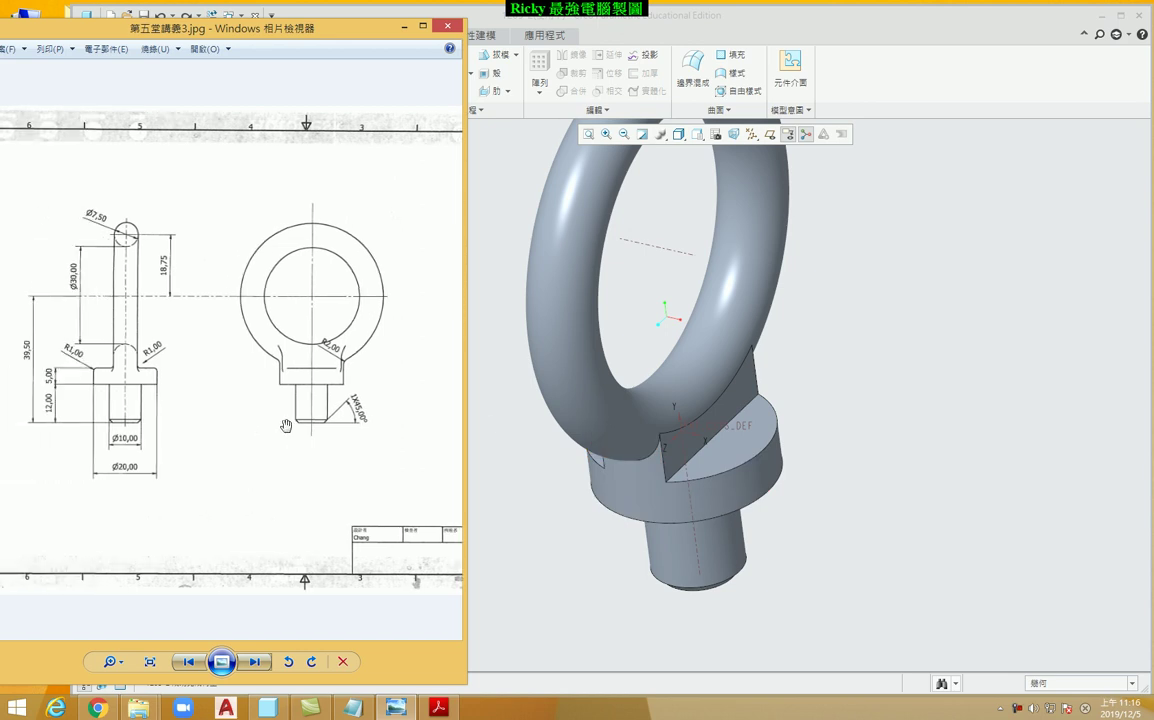
pyautogui.moveTo(300, 351); pyautogui.dragTo(218, 391)
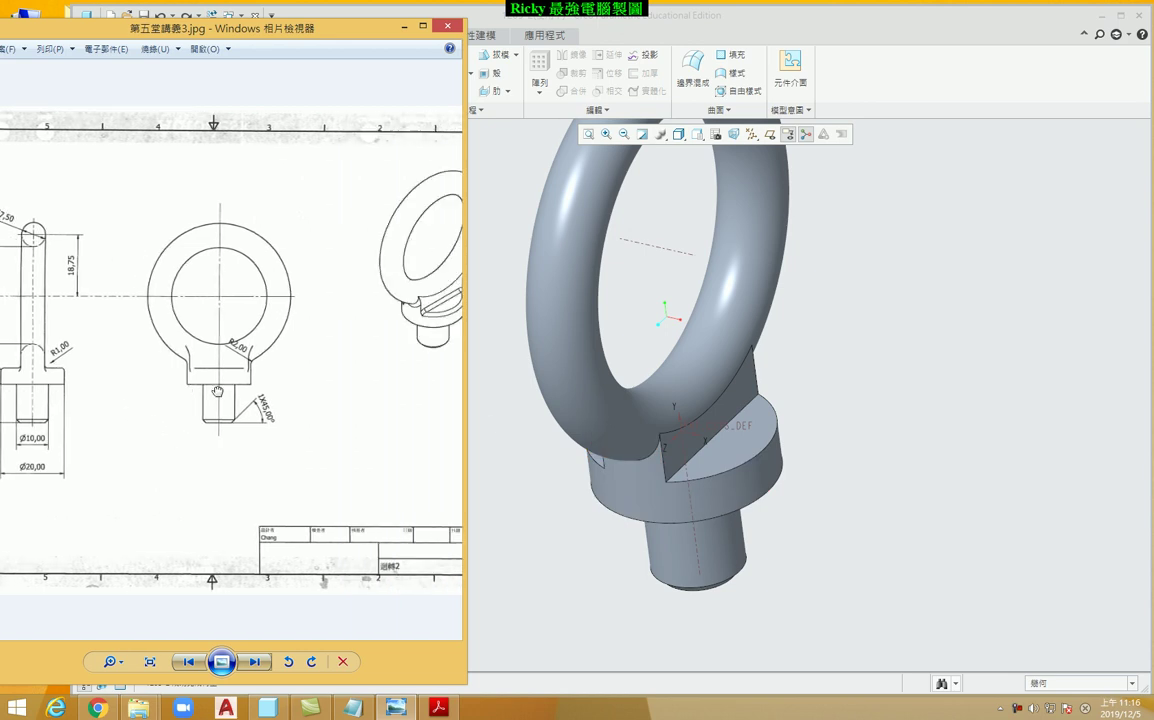
pyautogui.click(922, 386)
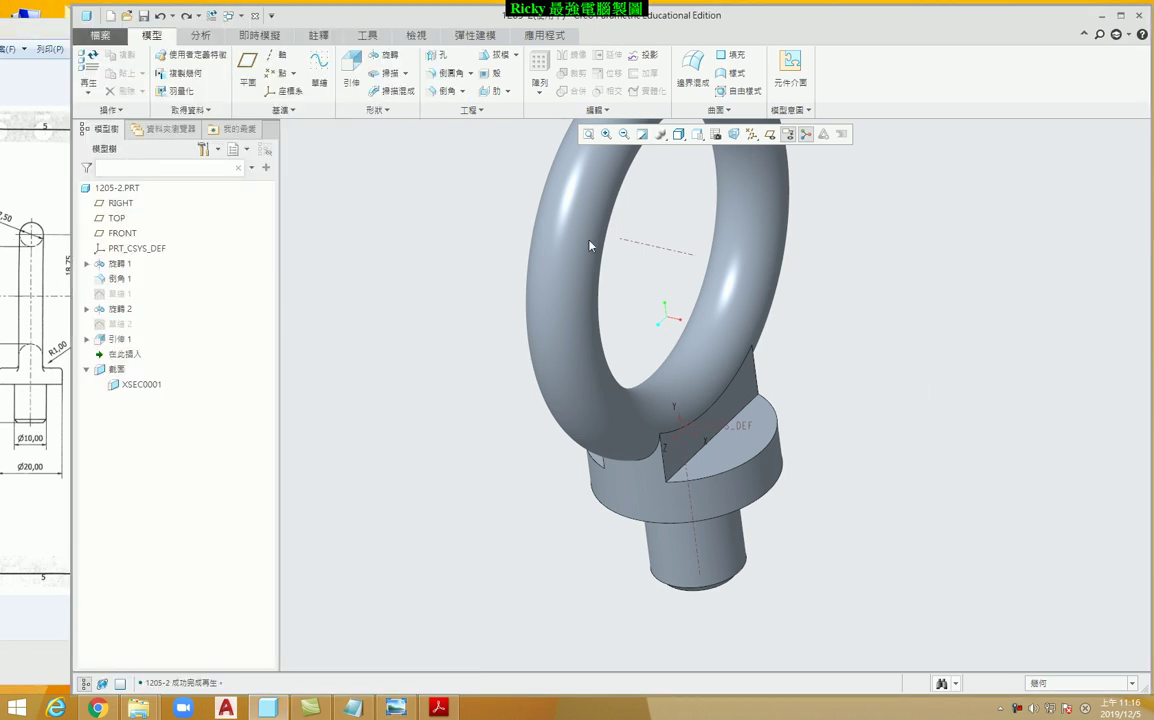
# Round the two edges on the base's top face at radius 1
pyautogui.click(440, 73)
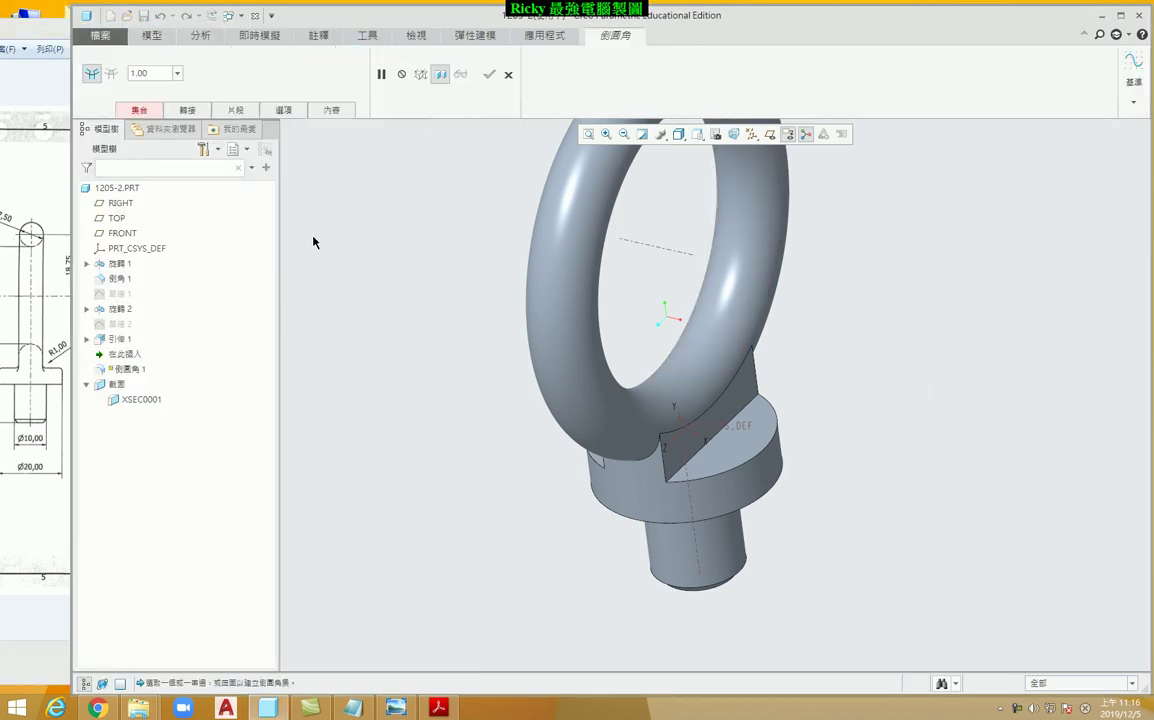
pyautogui.click(705, 445)
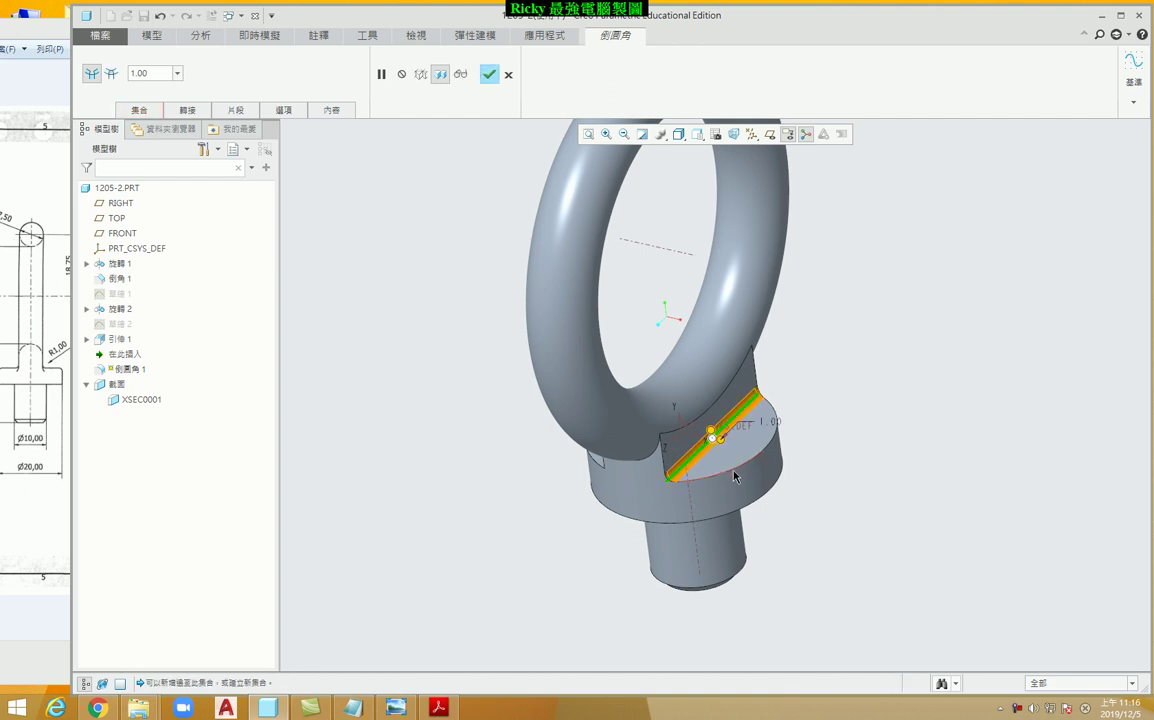
pyautogui.moveTo(811, 476)
pyautogui.mouseDown(button='middle')
pyautogui.moveTo(851, 411)
pyautogui.moveTo(868, 458)
pyautogui.mouseUp(button='middle')
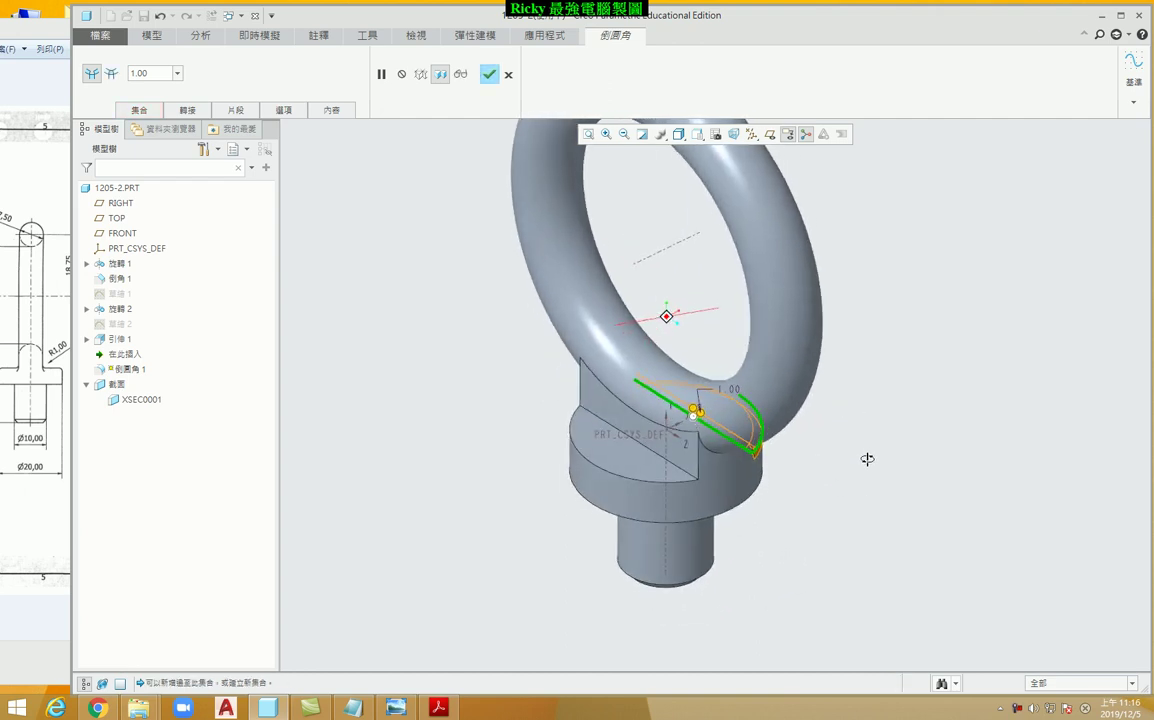
pyautogui.keyDown('ctrl'); pyautogui.click(615, 480); pyautogui.keyUp('ctrl')
pyautogui.moveTo(819, 502)
pyautogui.mouseDown(button='middle')
pyautogui.moveTo(793, 451)
pyautogui.moveTo(750, 458)
pyautogui.moveTo(748, 476)
pyautogui.mouseUp(button='middle')
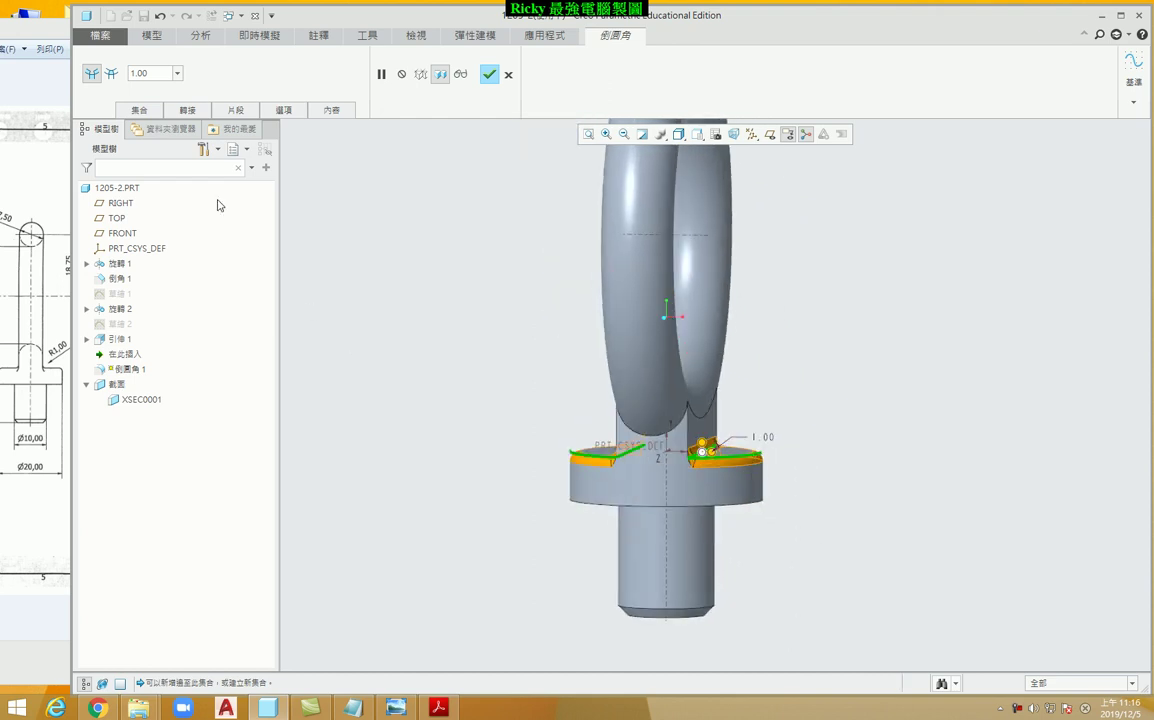
# Add a second round set of radius 2 on the two neck edges, then restore the standard view
pyautogui.click(148, 112)
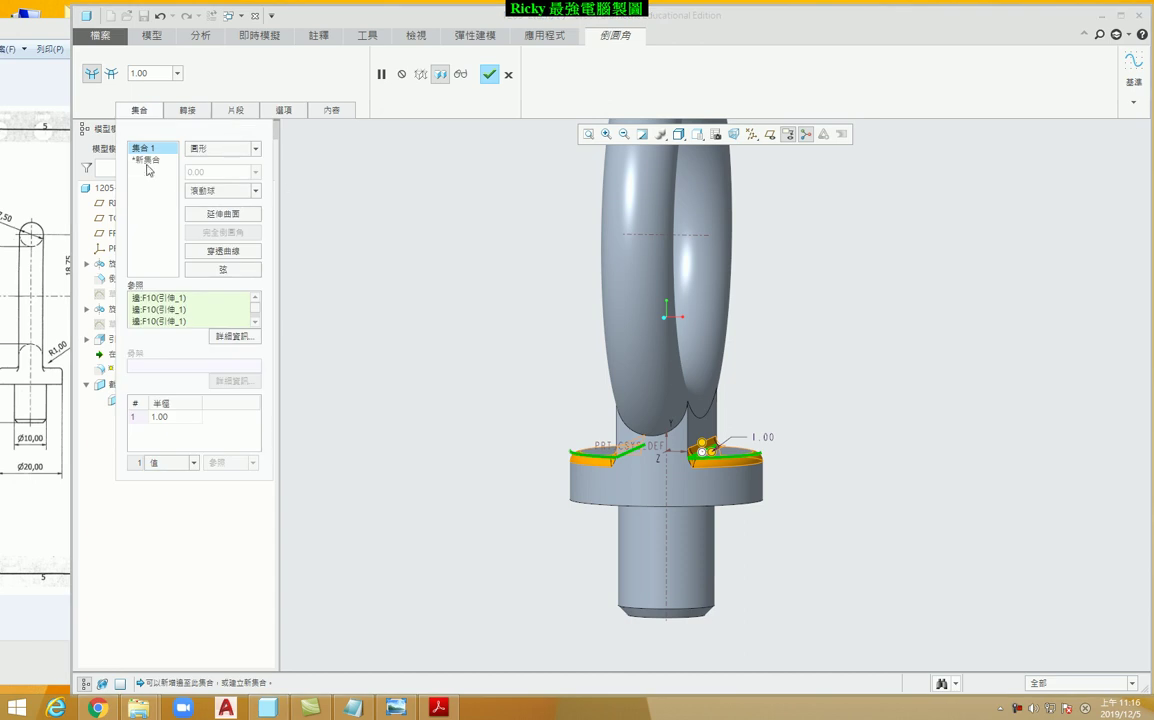
pyautogui.click(146, 160)
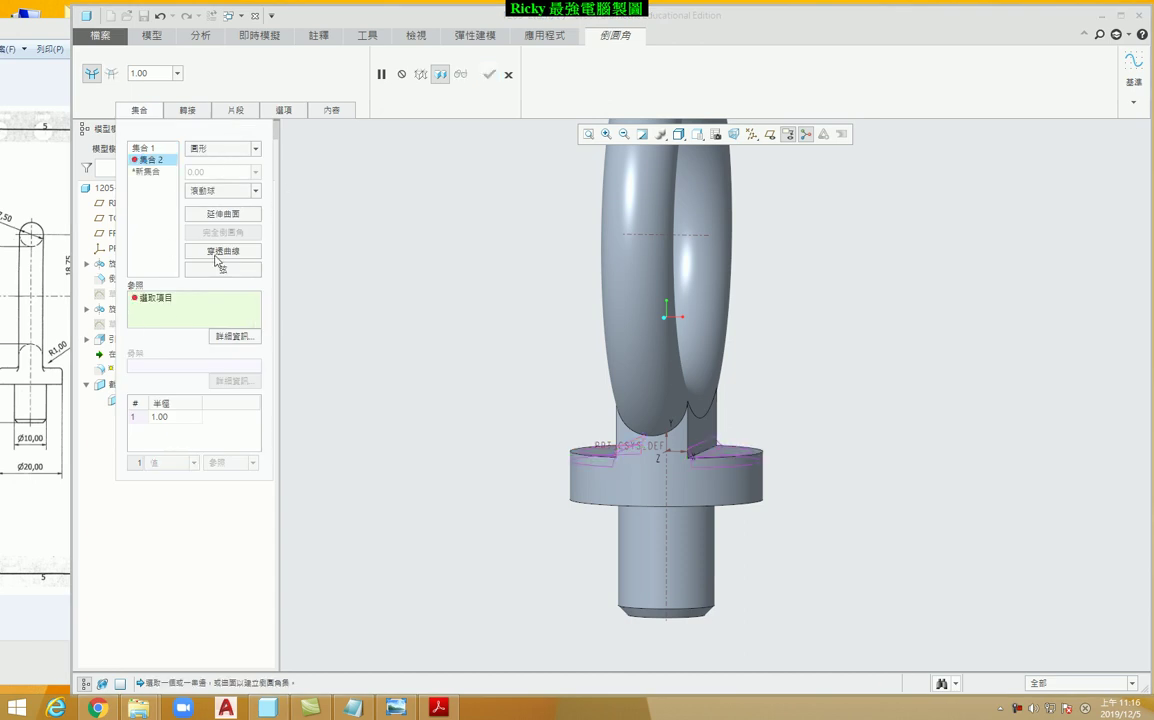
pyautogui.click(171, 419)
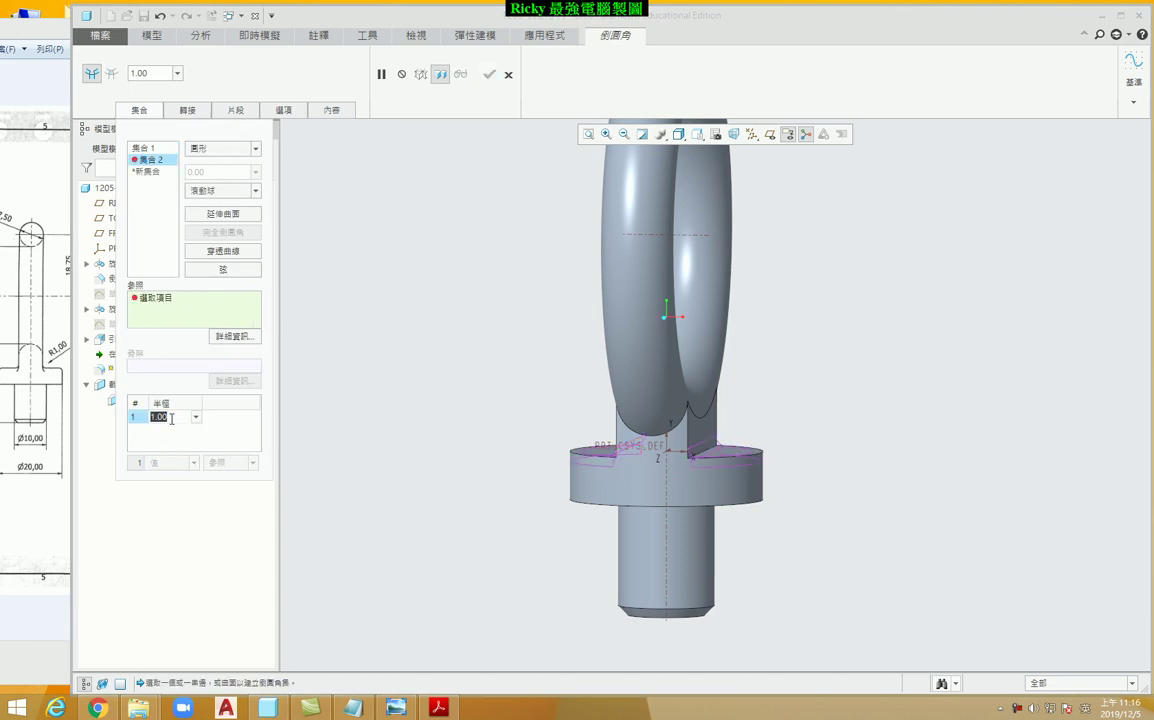
pyautogui.write('2')
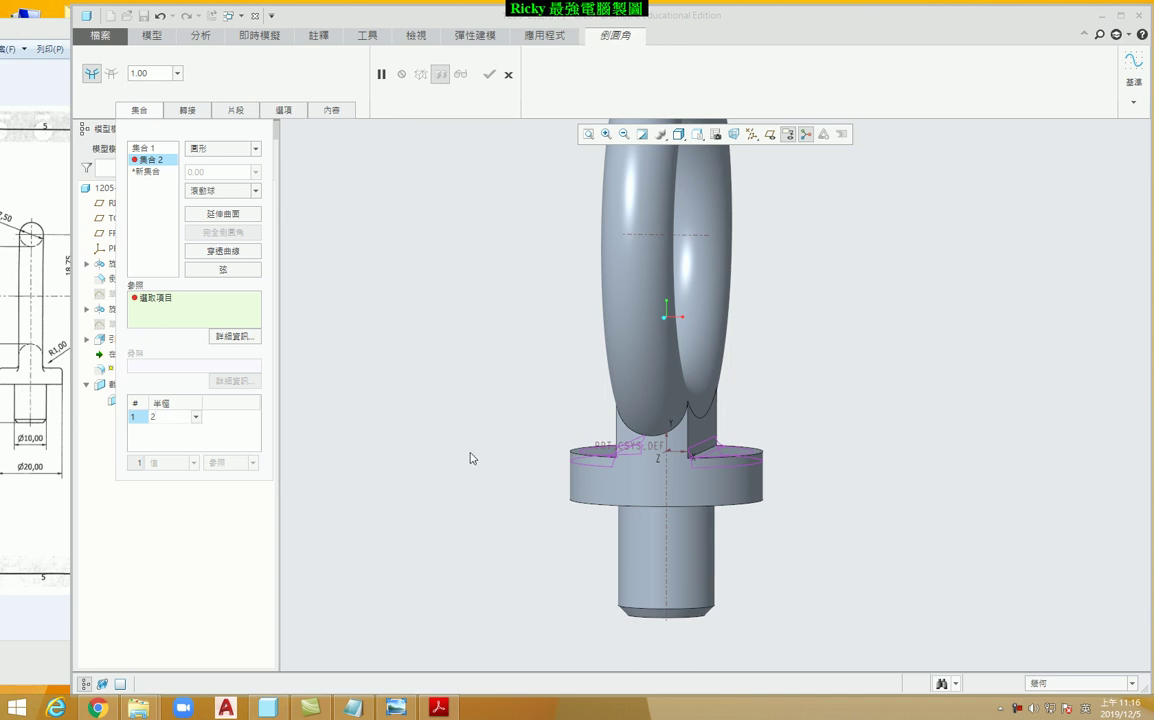
pyautogui.click(629, 431)
pyautogui.moveTo(827, 394); pyautogui.dragTo(628, 415, button='middle')
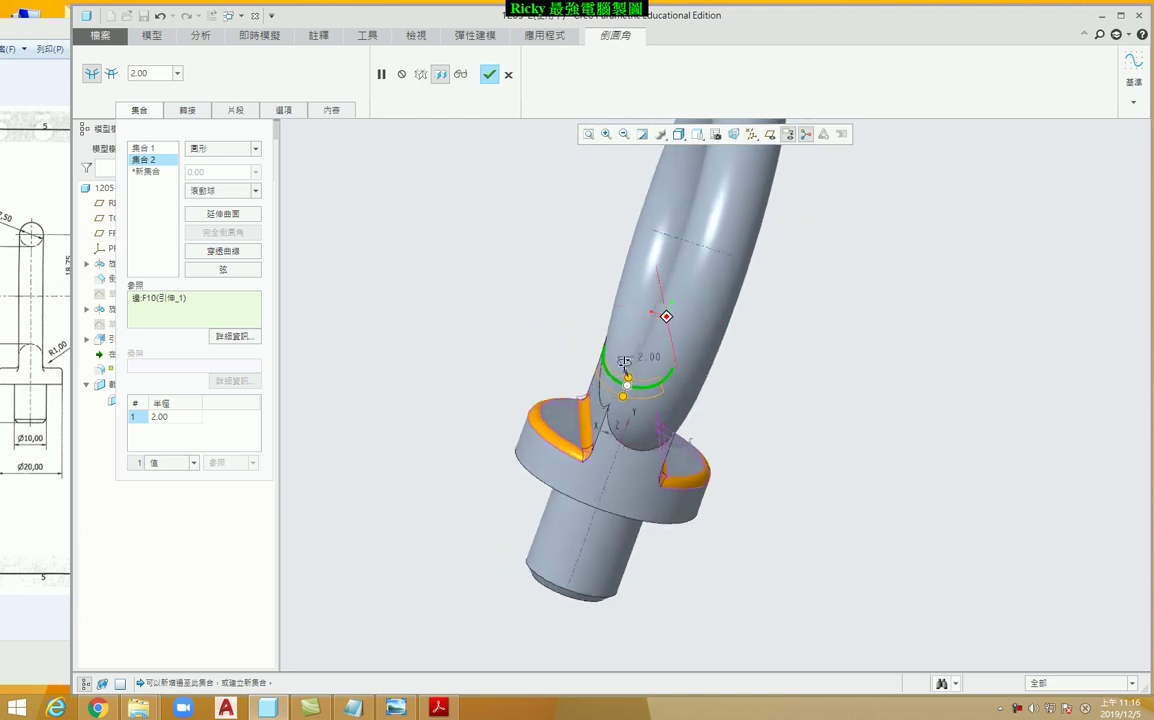
pyautogui.keyDown('ctrl'); pyautogui.click(586, 396); pyautogui.keyUp('ctrl')
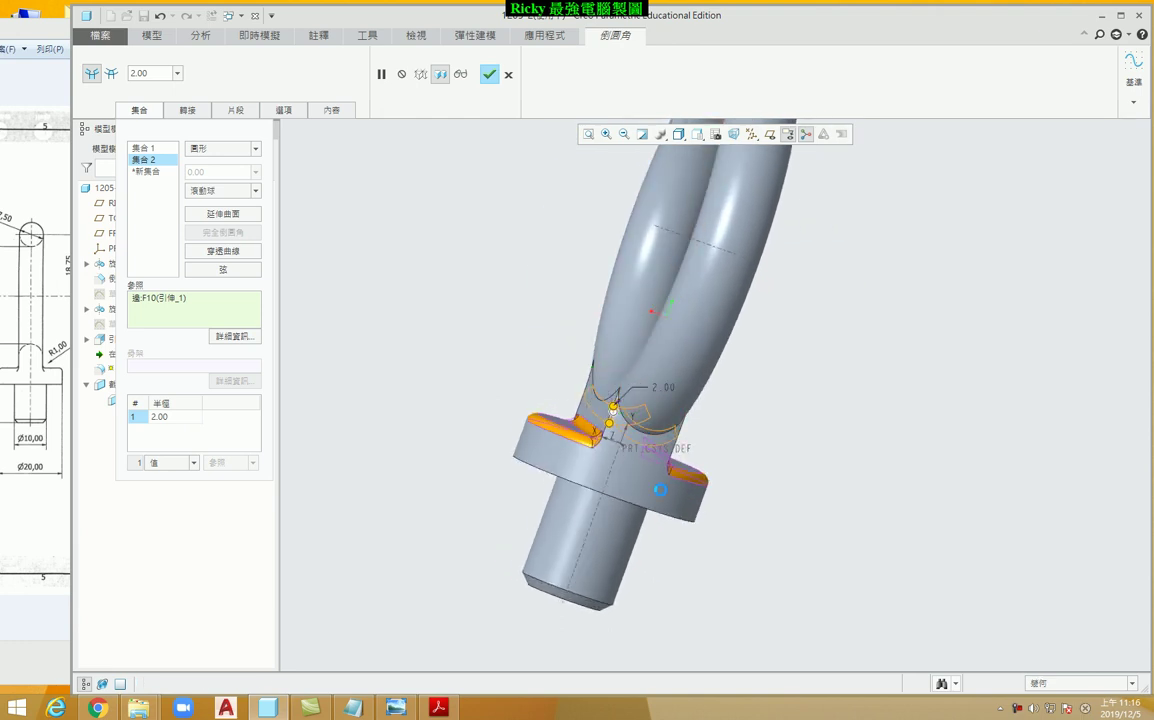
pyautogui.moveTo(543, 366); pyautogui.dragTo(493, 91, button='middle')
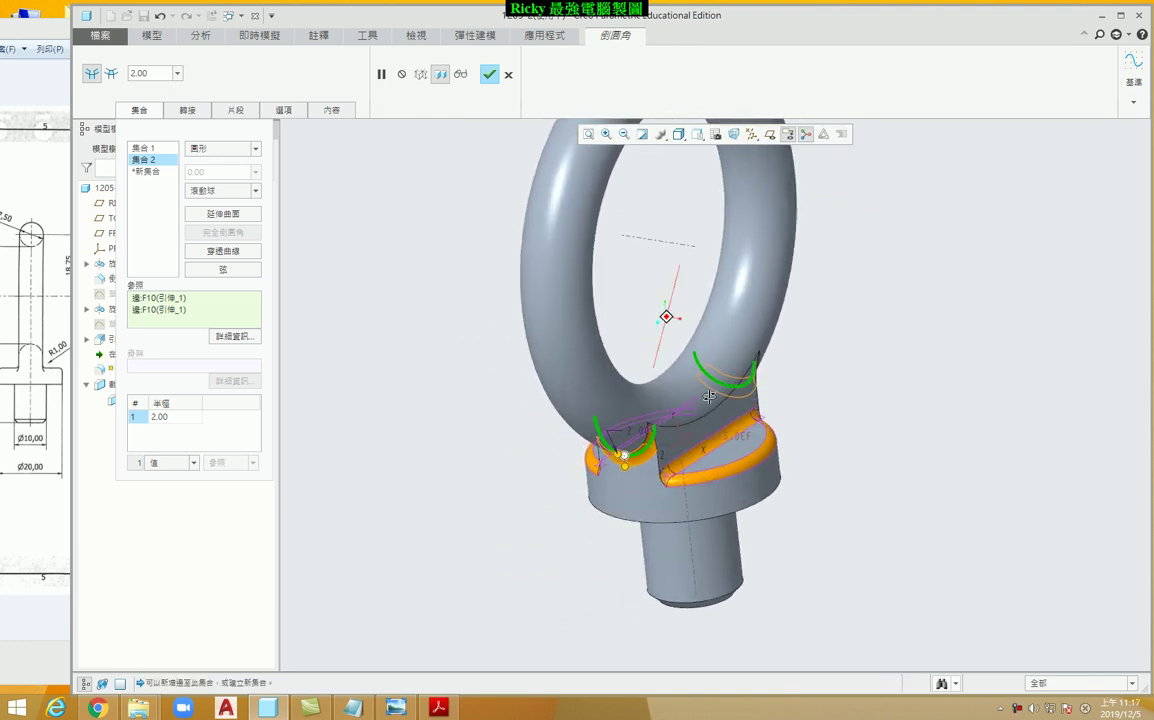
pyautogui.click(489, 76)
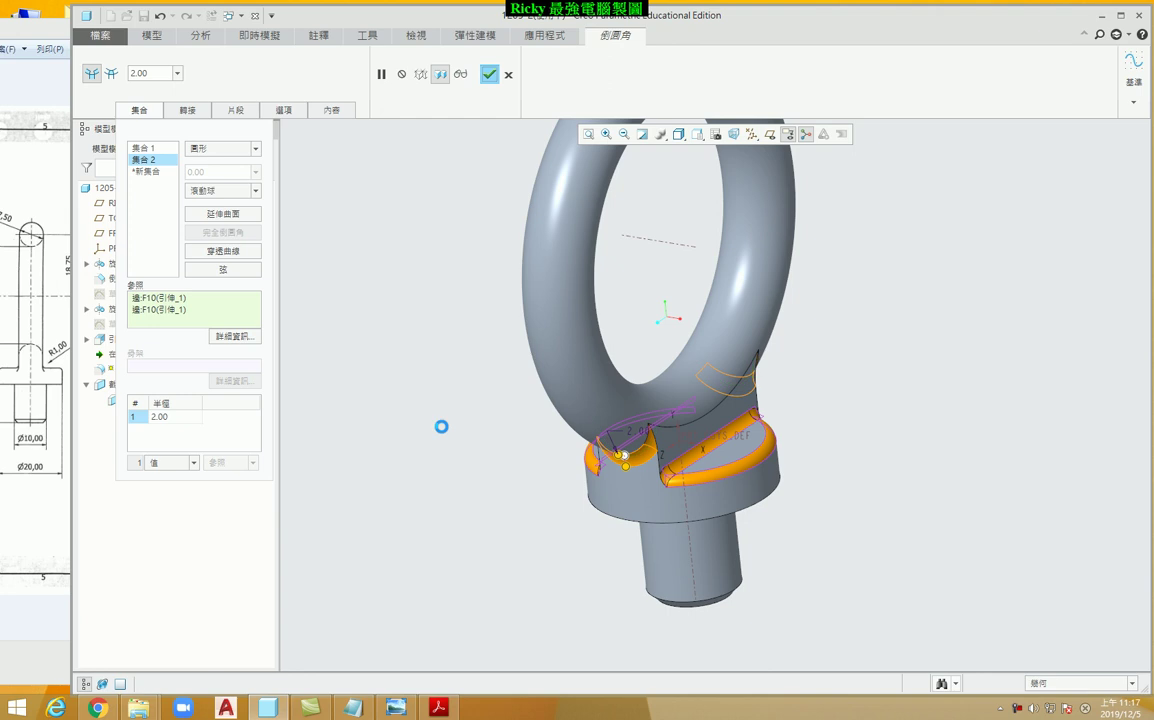
pyautogui.click(494, 436)
pyautogui.hotkey('ctrl', 'd')
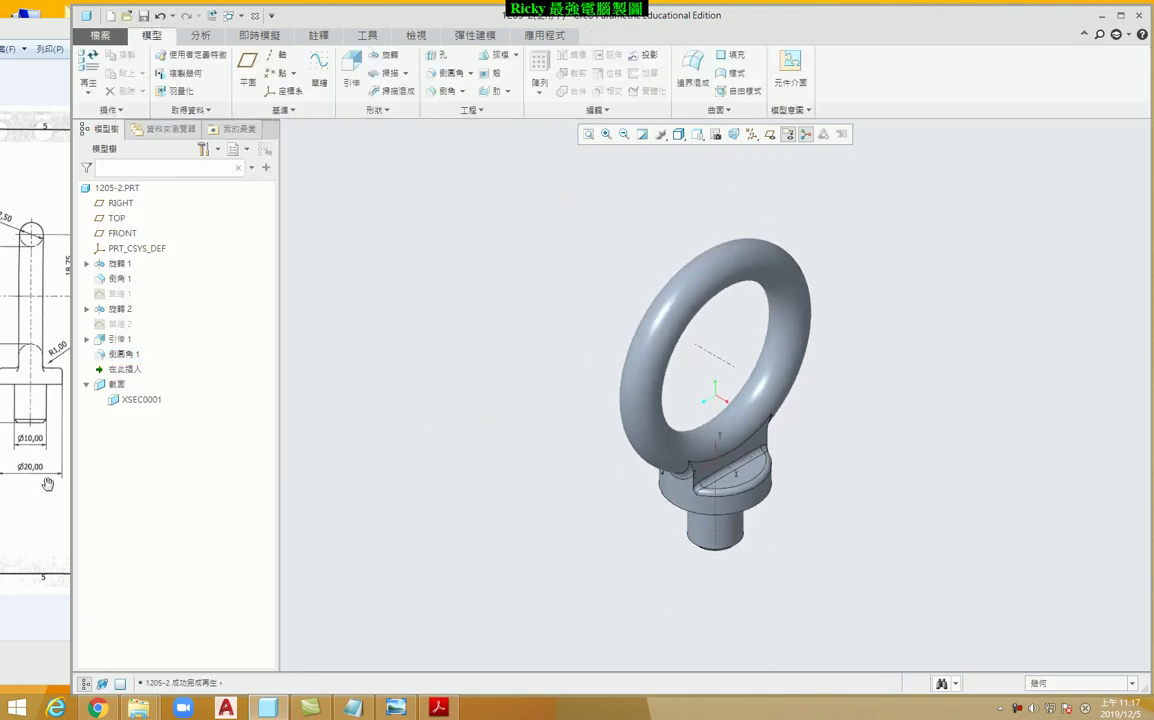
# Zoom and pan the reference drawing to compare it with the model
pyautogui.click(40, 432)
pyautogui.scroll(2, 102, 320)
pyautogui.moveTo(311, 332)
pyautogui.mouseDown()
pyautogui.moveTo(228, 332)
pyautogui.moveTo(176, 312)
pyautogui.mouseUp()
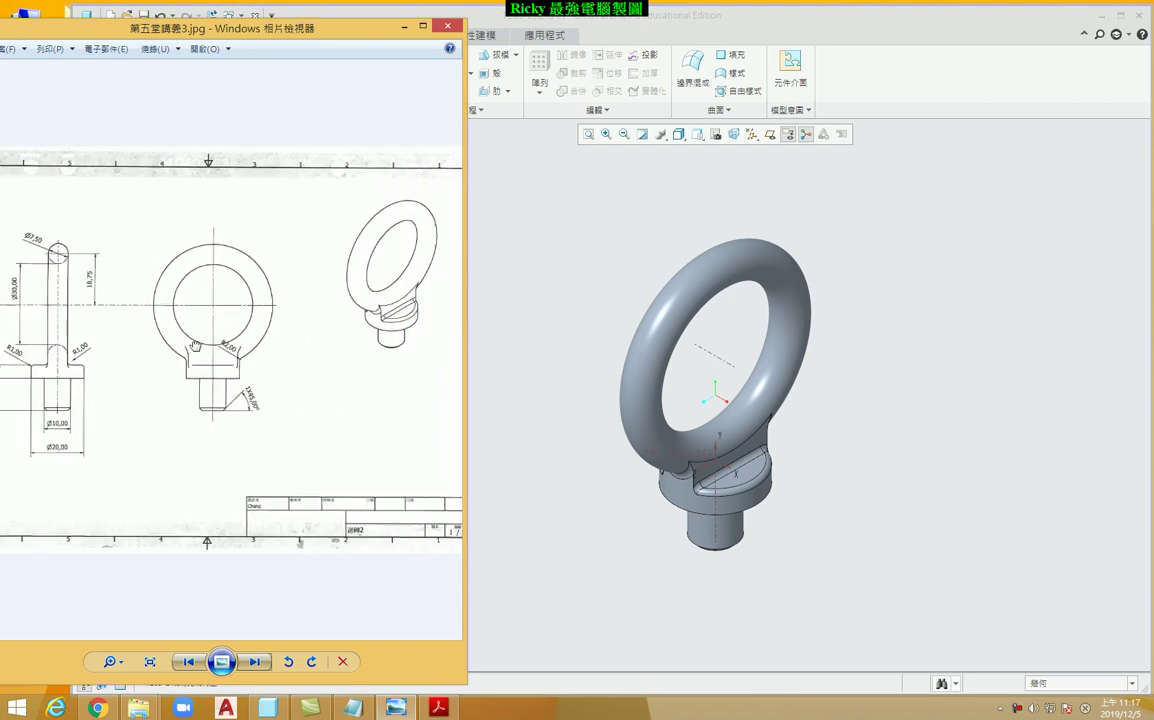
# Save the eye bolt part as 1205-2
pyautogui.click(576, 506)
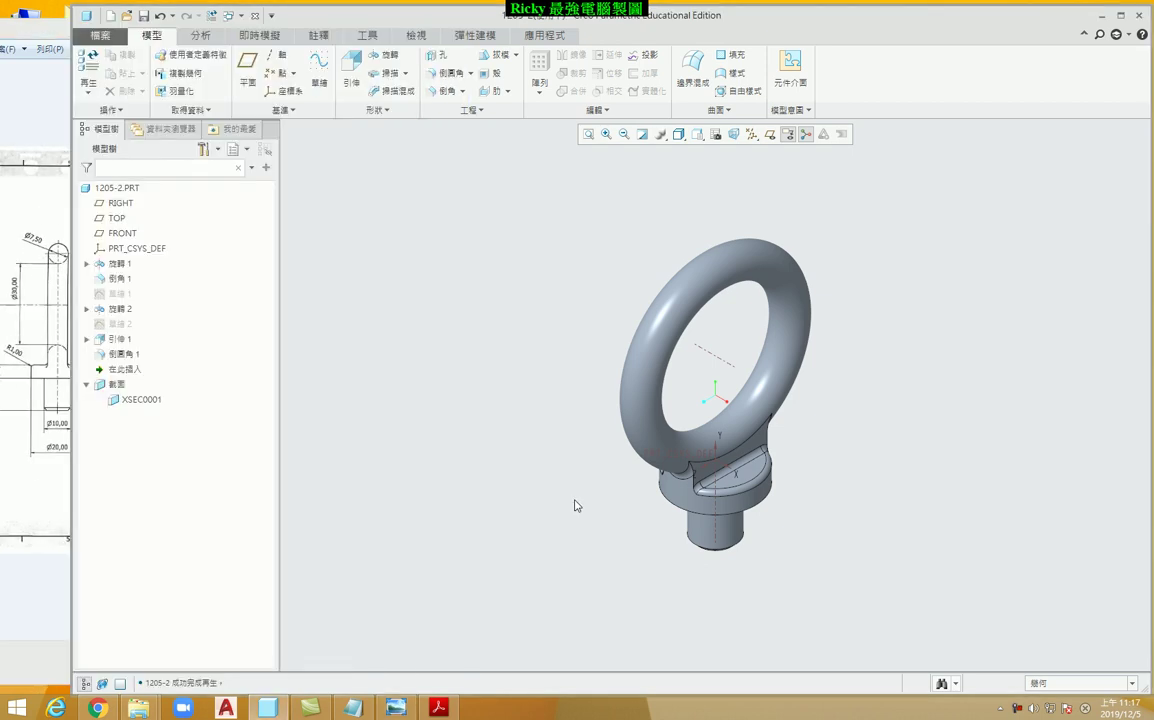
pyautogui.click(143, 16)
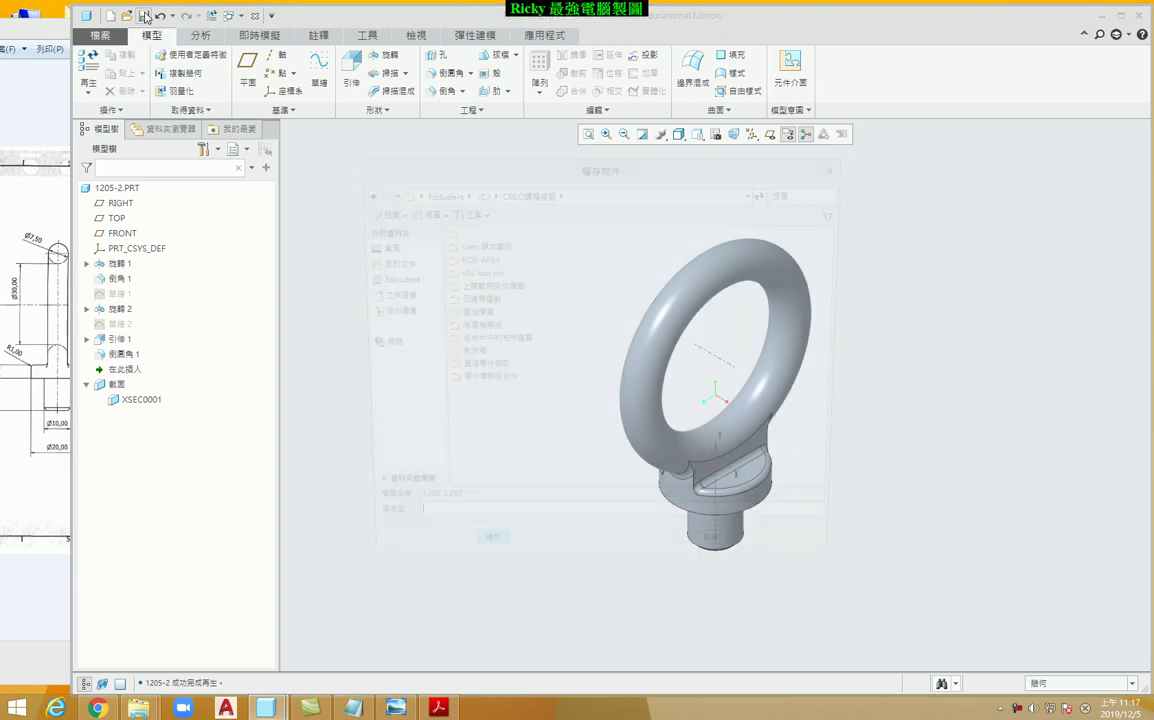
pyautogui.click(486, 562)
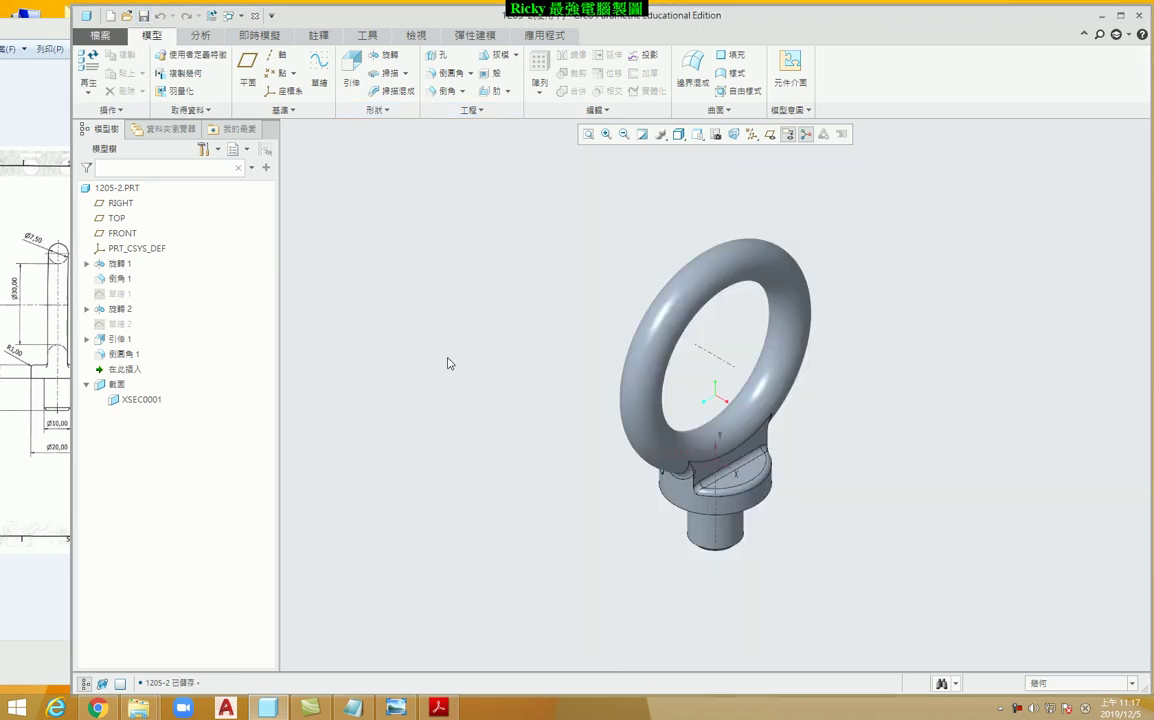